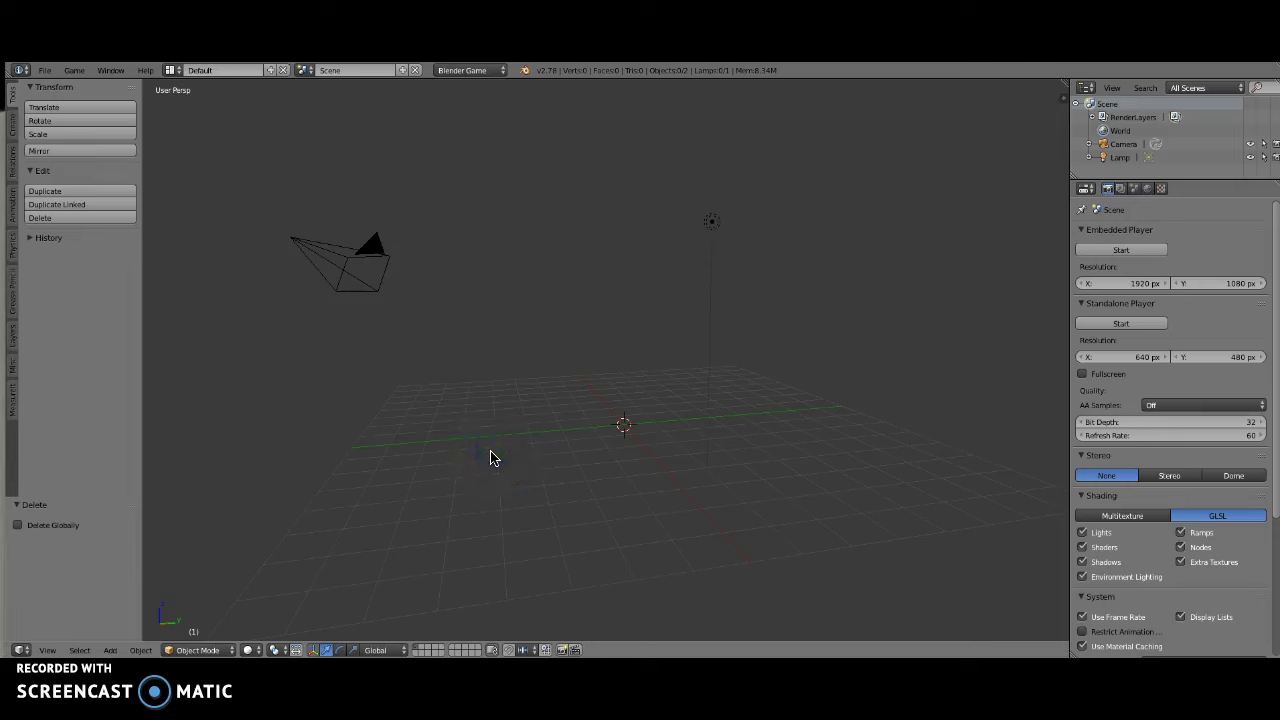
# Step: Preview the Goku.jpg papercraft template from the Desktop folder in Finder, close it and return to Blender
pyautogui.rightClick(494, 440)
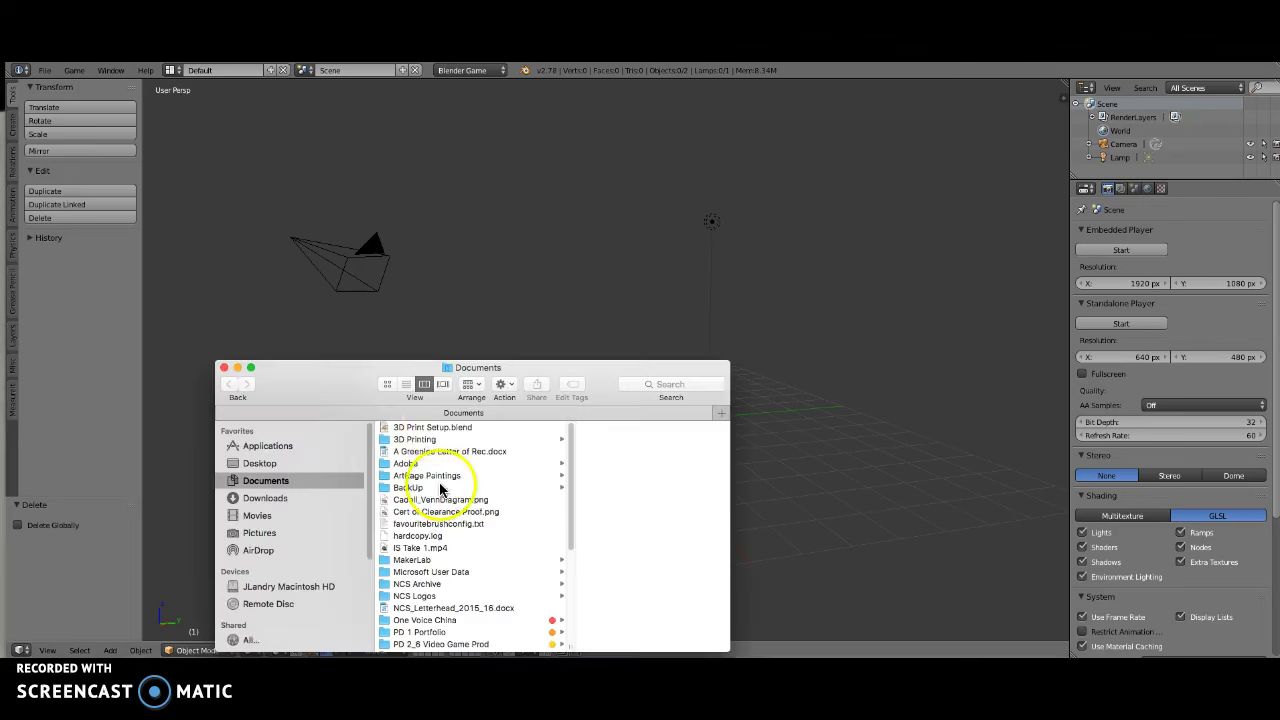
pyautogui.moveTo(345, 400); pyautogui.dragTo(357, 301)
pyautogui.click(309, 411)
pyautogui.click(309, 414)
pyautogui.click(421, 487)
pyautogui.doubleClick(422, 487)
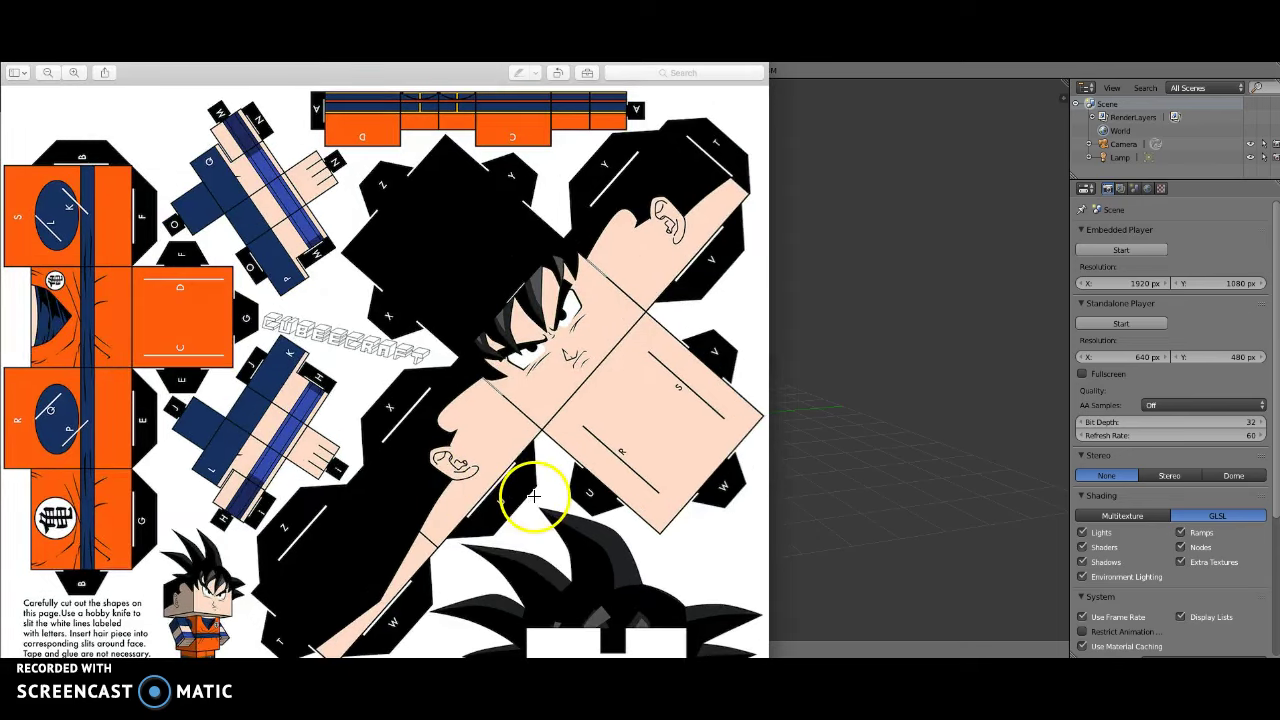
pyautogui.moveTo(172, 78); pyautogui.dragTo(396, 105)
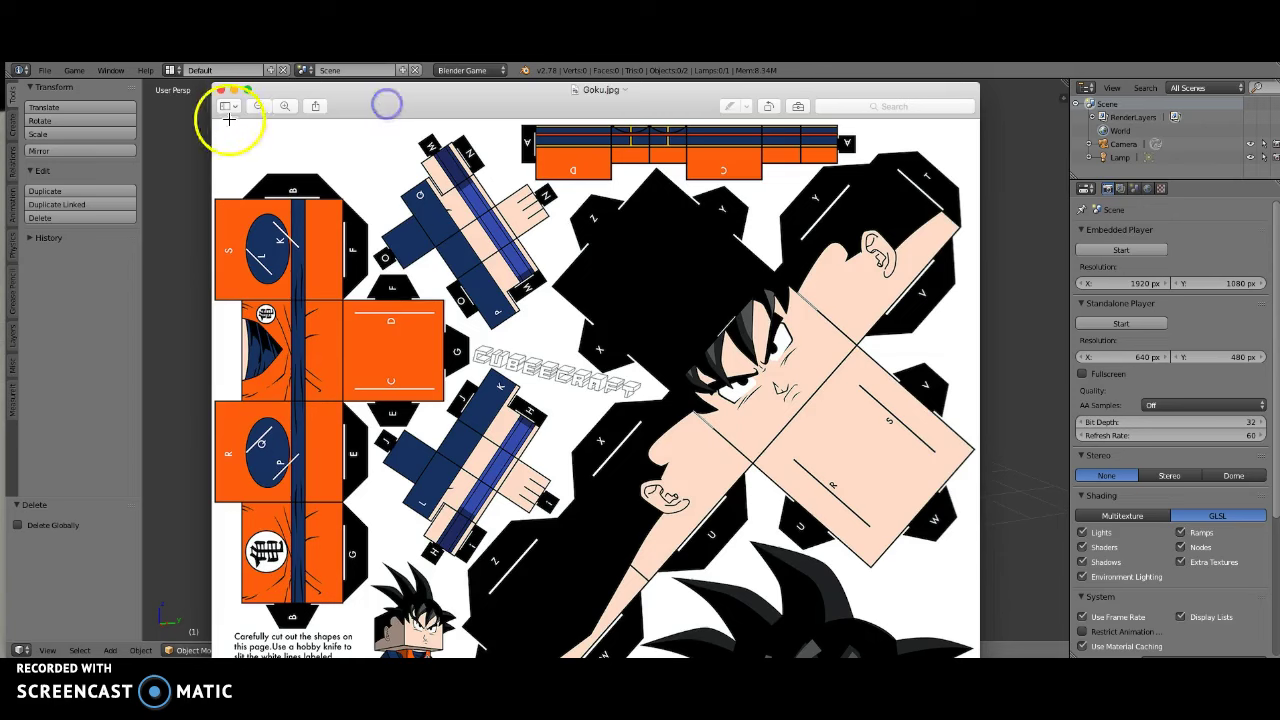
pyautogui.click(221, 90)
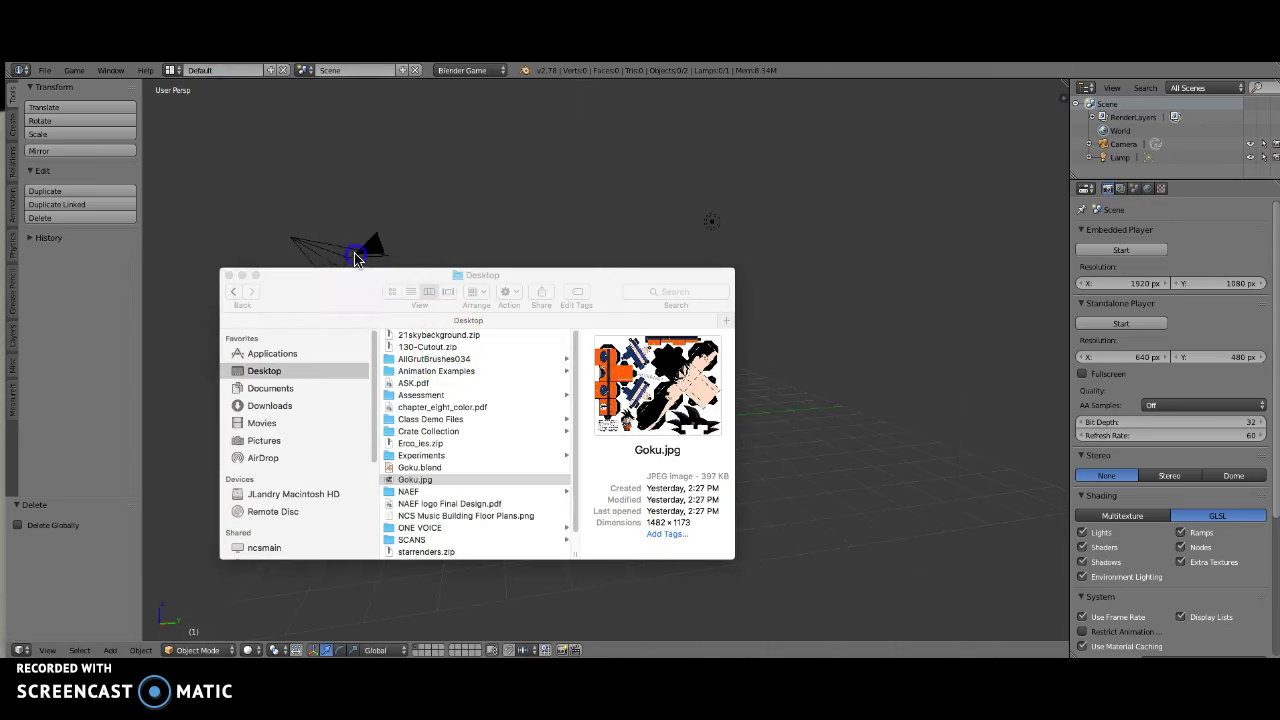
pyautogui.click(354, 258)
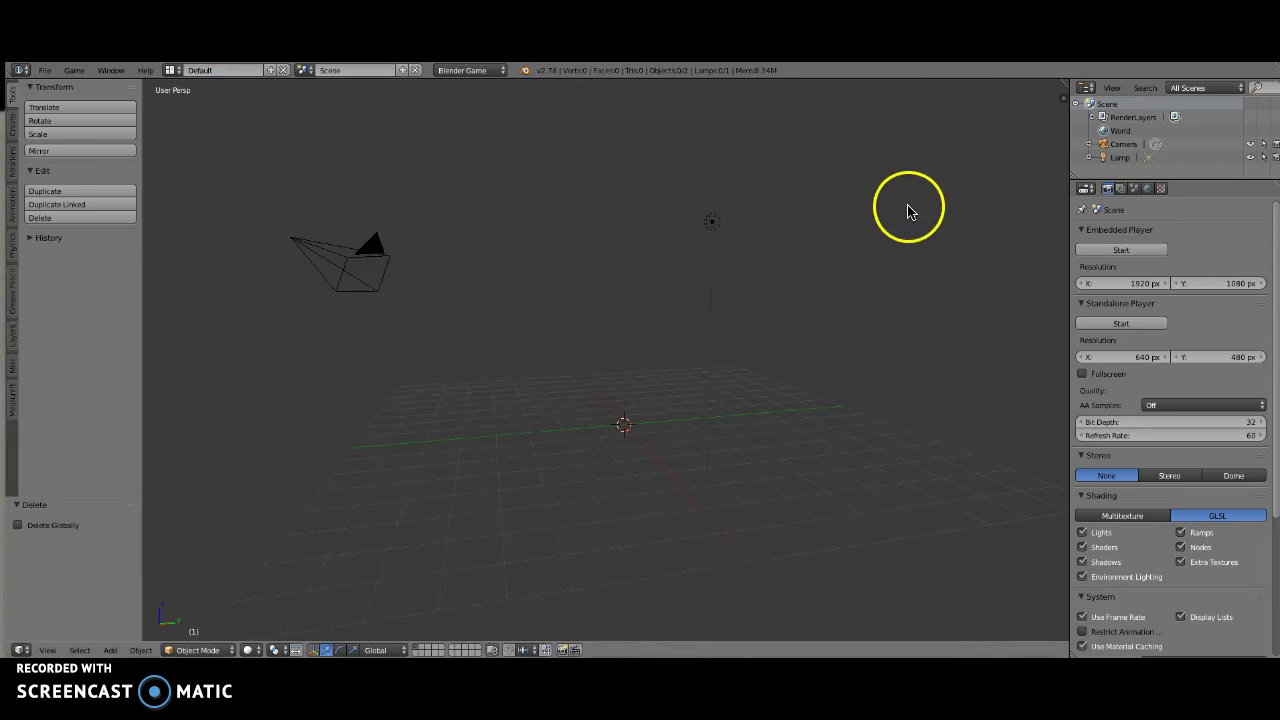
# Step: Split the 3D view into two side-by-side areas, make the second a UV/Image Editor, and widen the 3D view
pyautogui.moveTo(1062, 88); pyautogui.dragTo(569, 91)
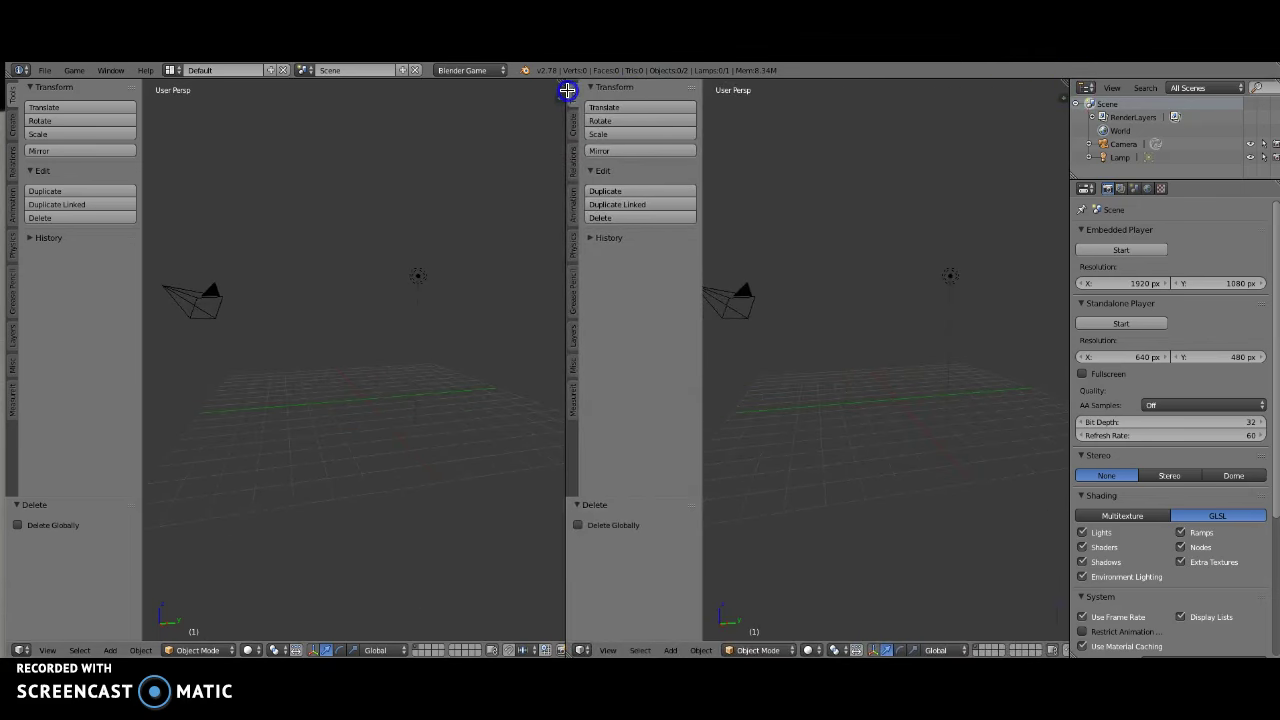
pyautogui.click(581, 650)
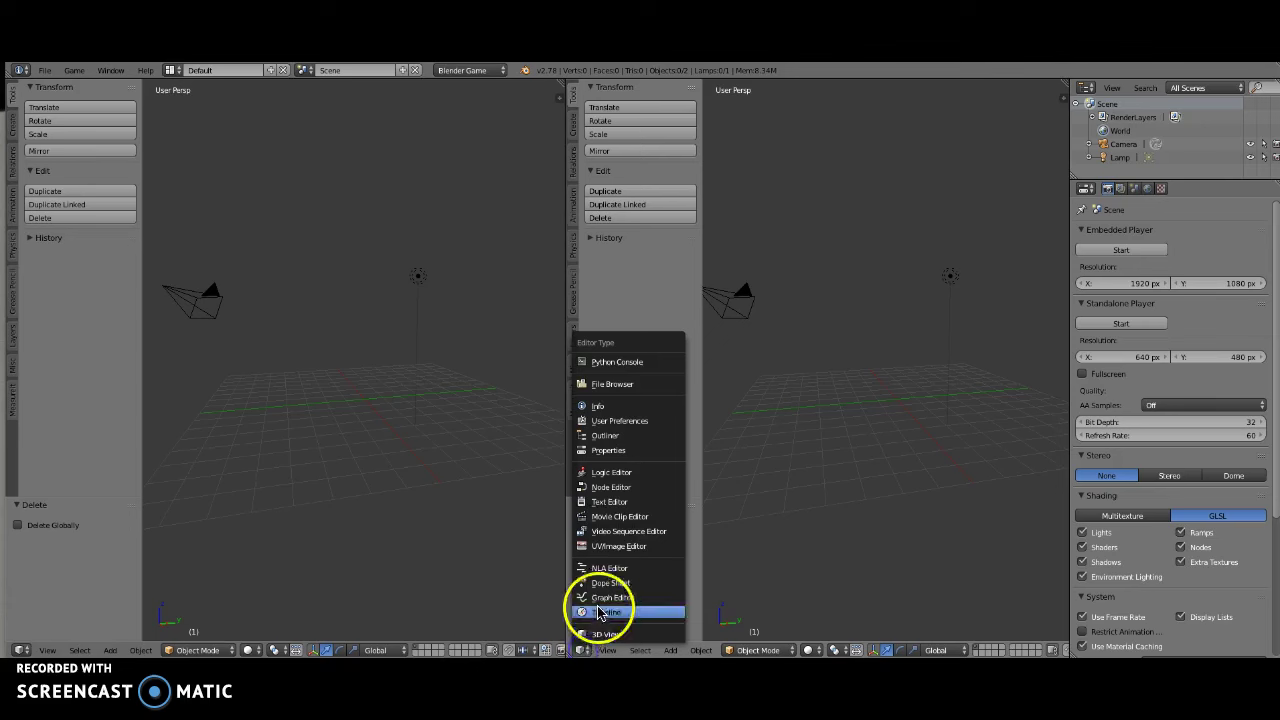
pyautogui.click(603, 547)
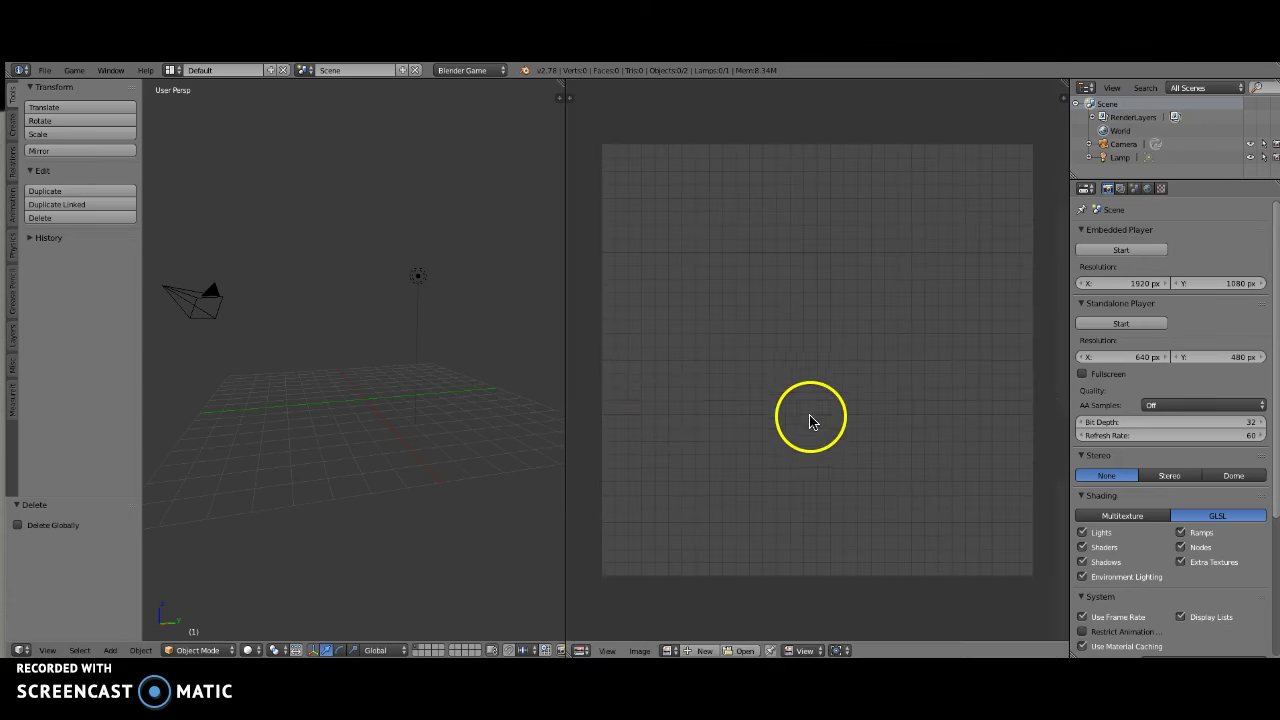
pyautogui.moveTo(566, 409); pyautogui.dragTo(708, 409)
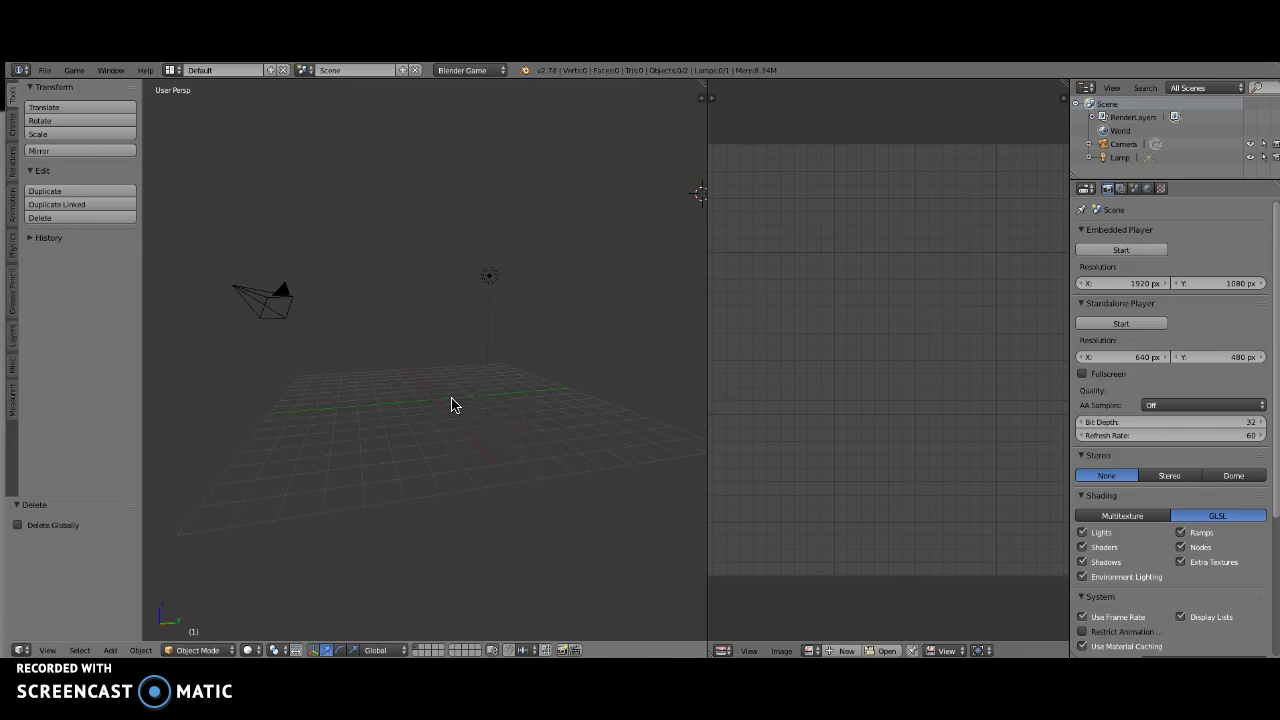
# Step: Add a cube mesh to the scene at the 3D cursor
pyautogui.moveTo(451, 404); pyautogui.dragTo(457, 408, button='middle')
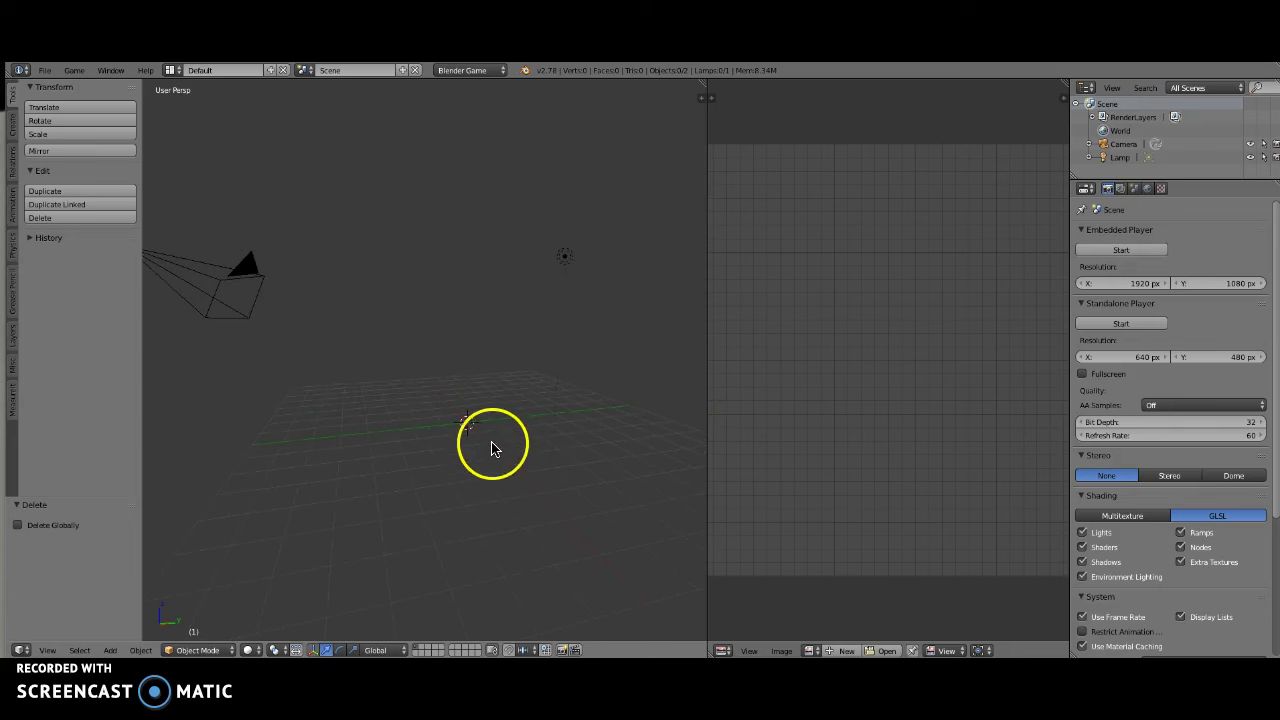
pyautogui.hotkey('shift', 'a')
pyautogui.moveTo(500, 446)
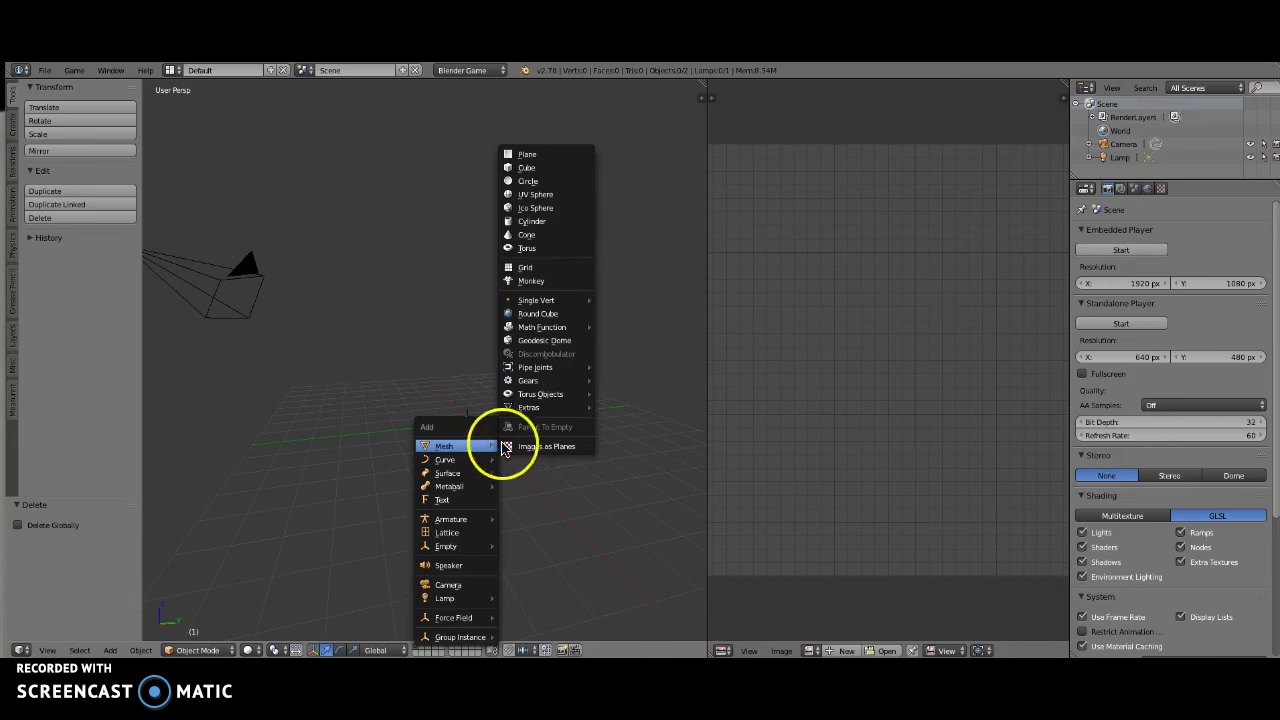
pyautogui.click(519, 168)
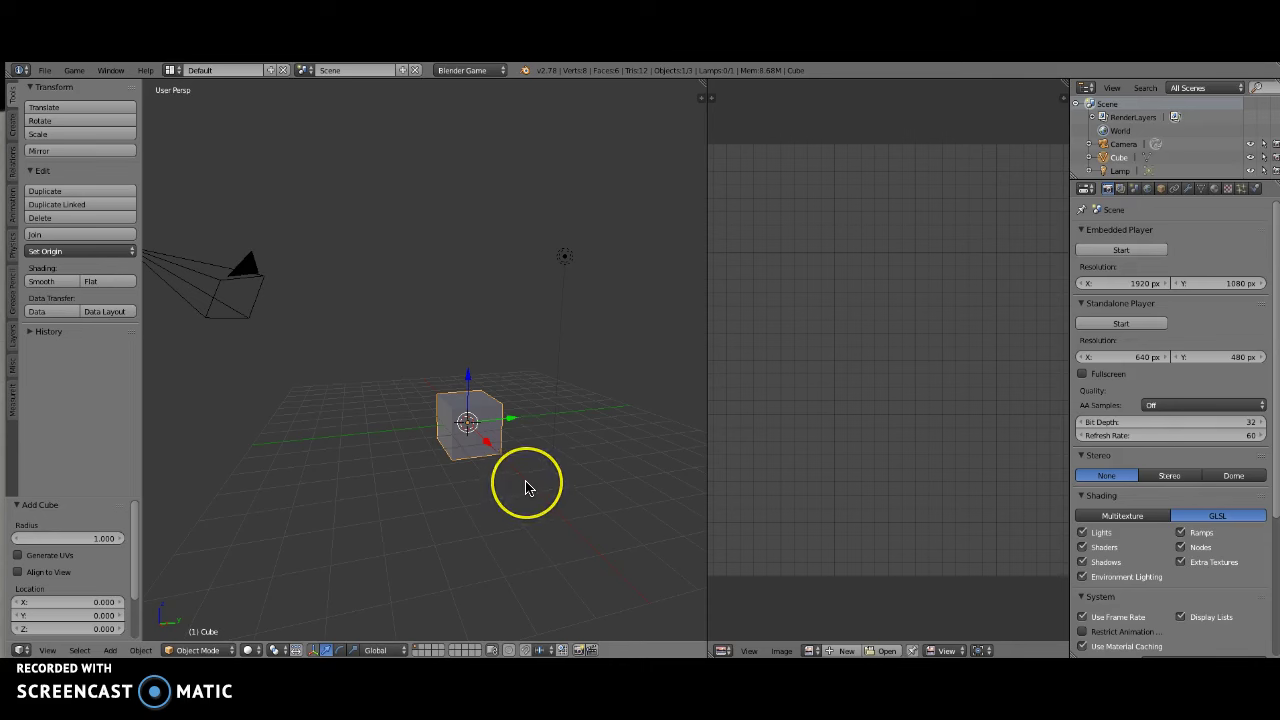
# Step: Set the 3D view to front orthographic and hide the tool shelf
pyautogui.press('KP_1')
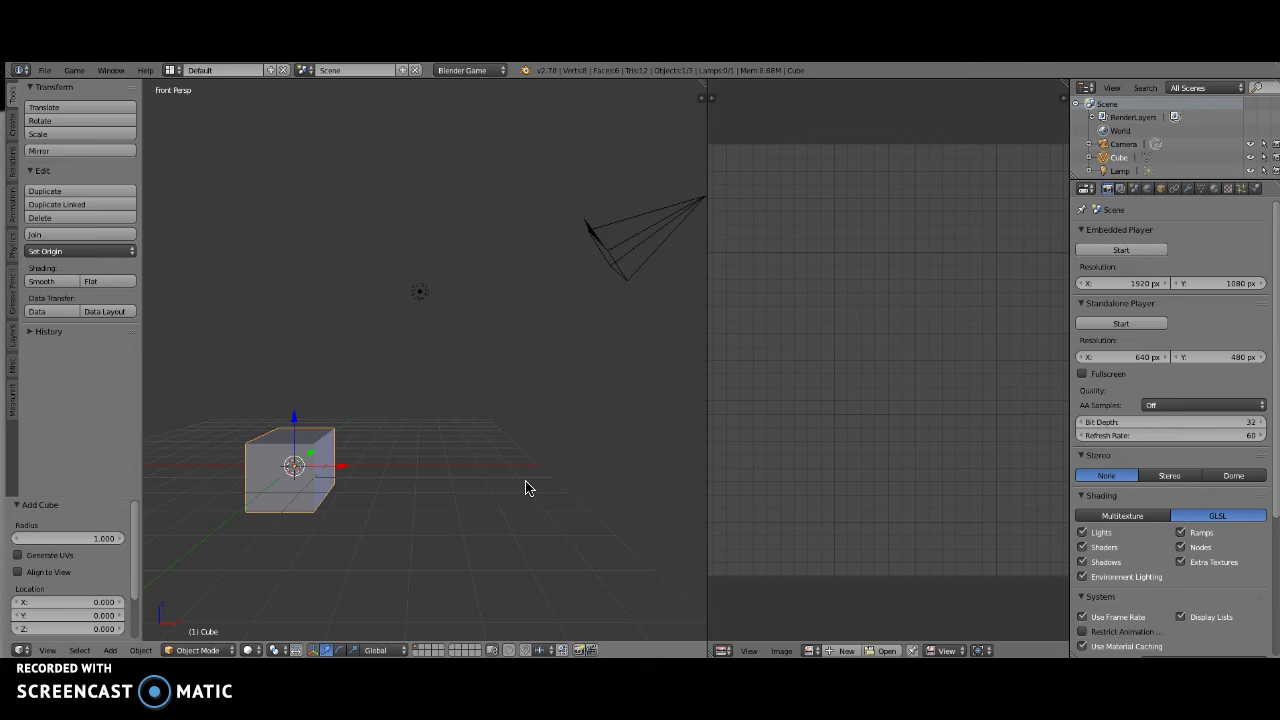
pyautogui.press('KP_5')
pyautogui.keyDown('shift'); pyautogui.moveTo(418, 474); pyautogui.dragTo(529, 460, button='middle'); pyautogui.keyUp('shift')
pyautogui.press('t')
pyautogui.keyDown('shift'); pyautogui.moveTo(366, 454); pyautogui.dragTo(474, 395, button='middle'); pyautogui.keyUp('shift')
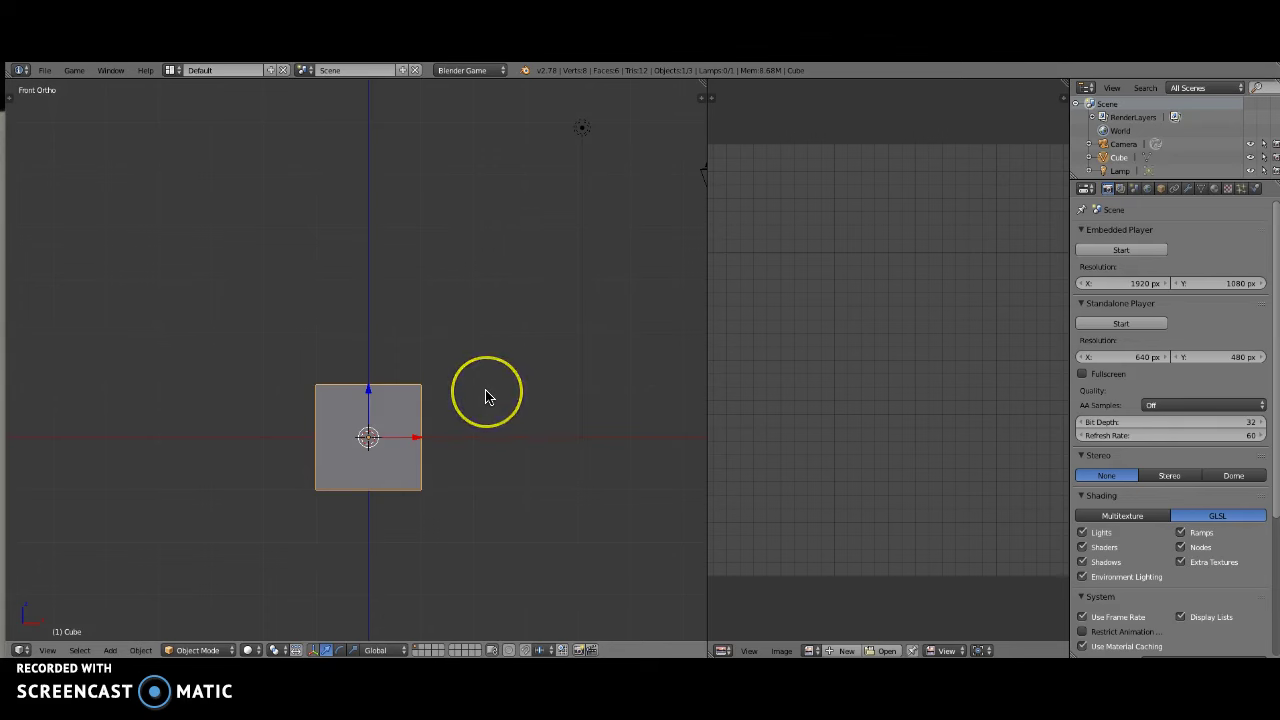
# Step: Show the 3D view's properties region, collapse its Transform, Grease Pencil Layers, View, 3D Cursor and Shading sections, and widen it
pyautogui.press('n')
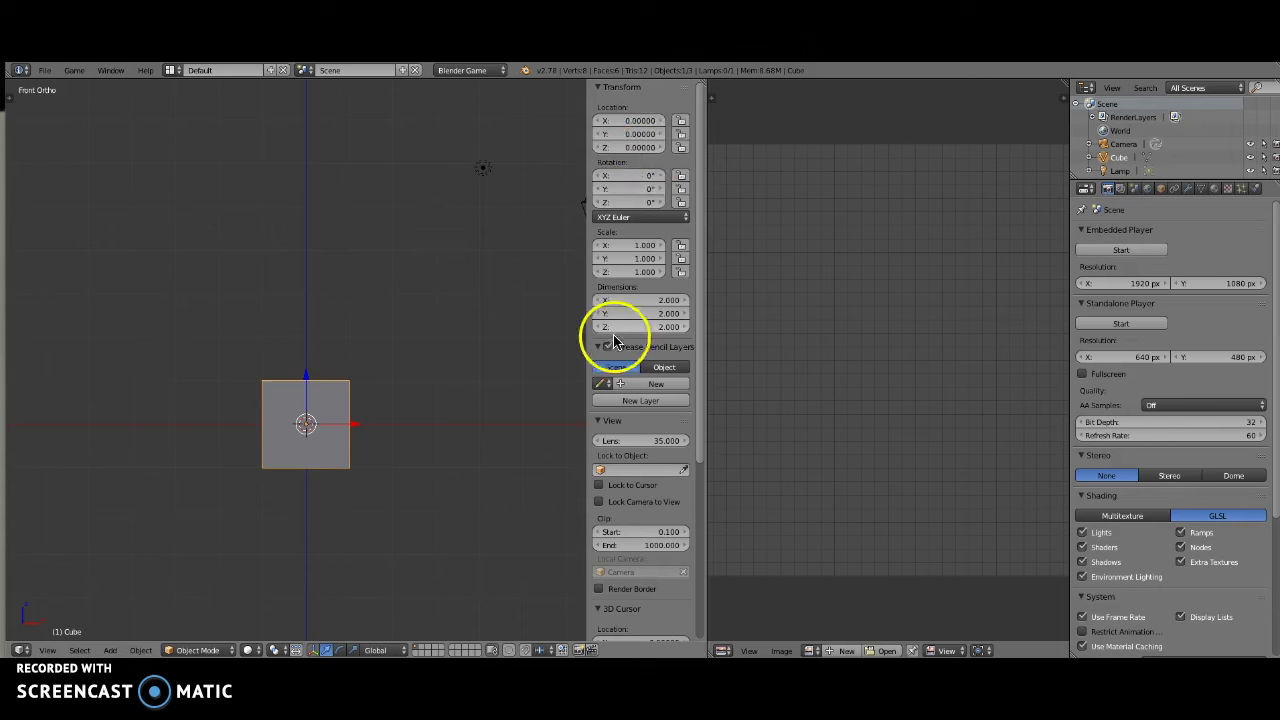
pyautogui.click(596, 89)
pyautogui.click(598, 102)
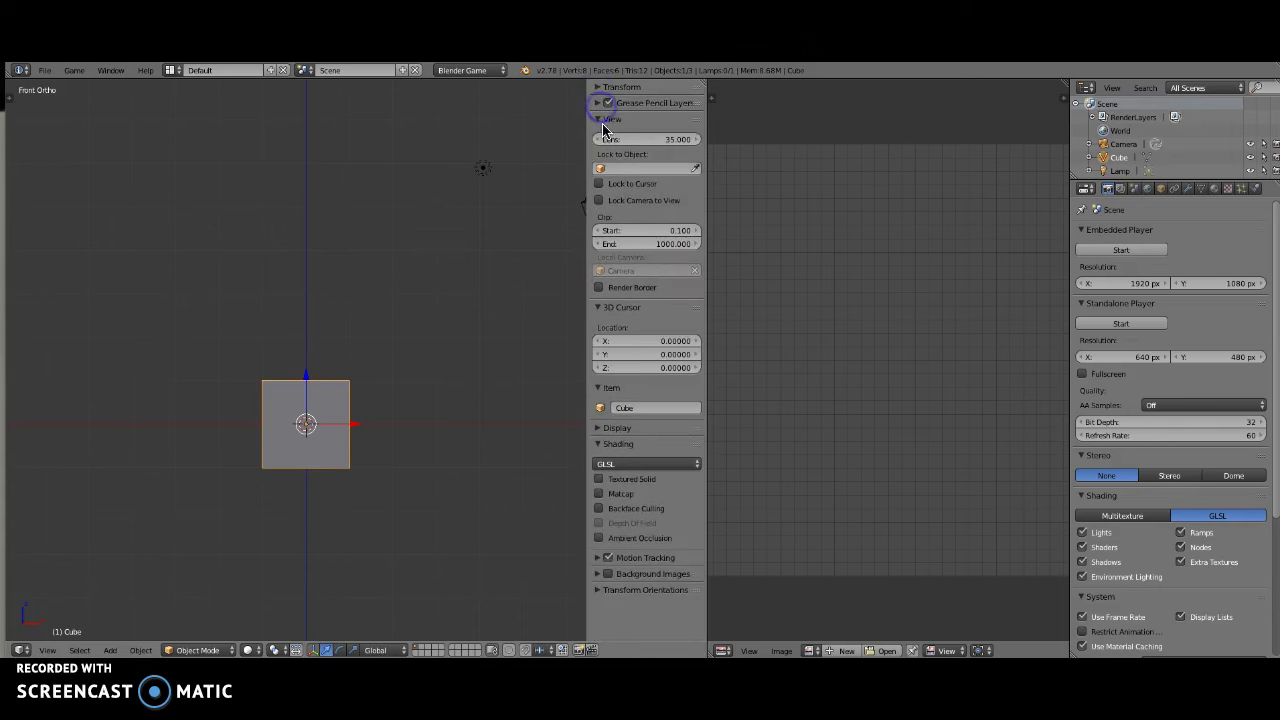
pyautogui.click(601, 119)
pyautogui.click(600, 137)
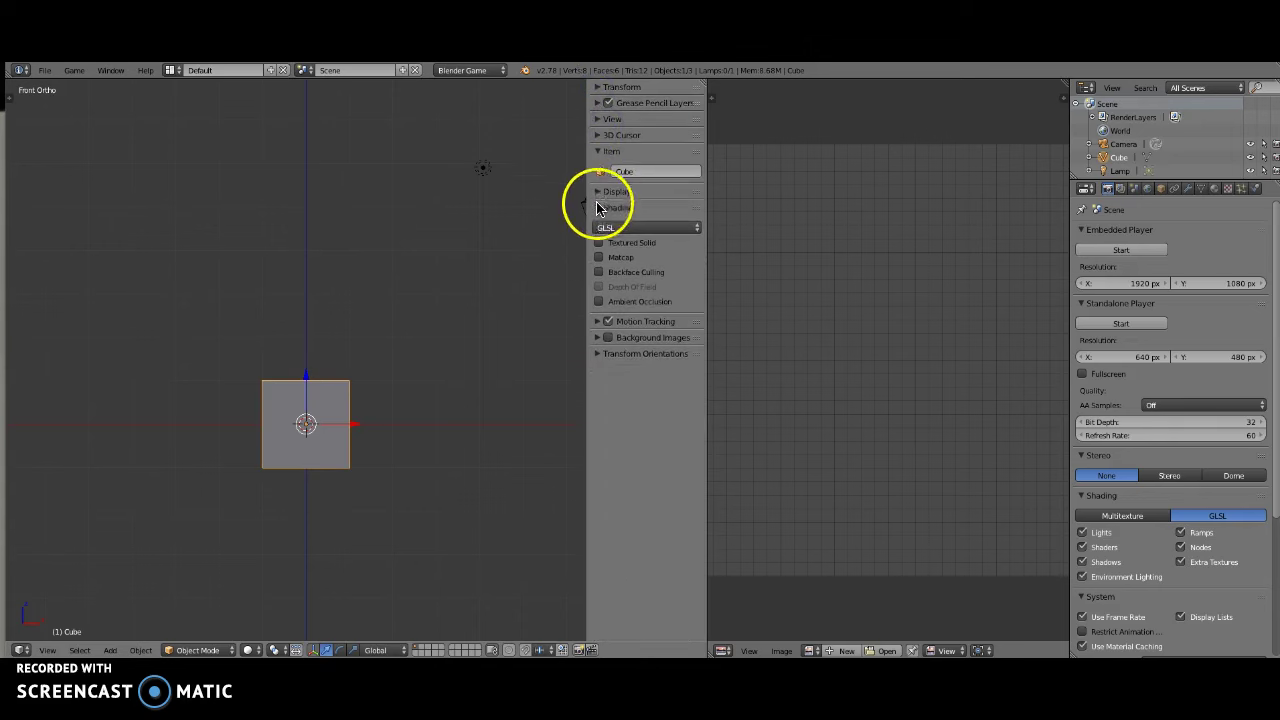
pyautogui.click(597, 207)
pyautogui.moveTo(586, 207); pyautogui.dragTo(514, 204)
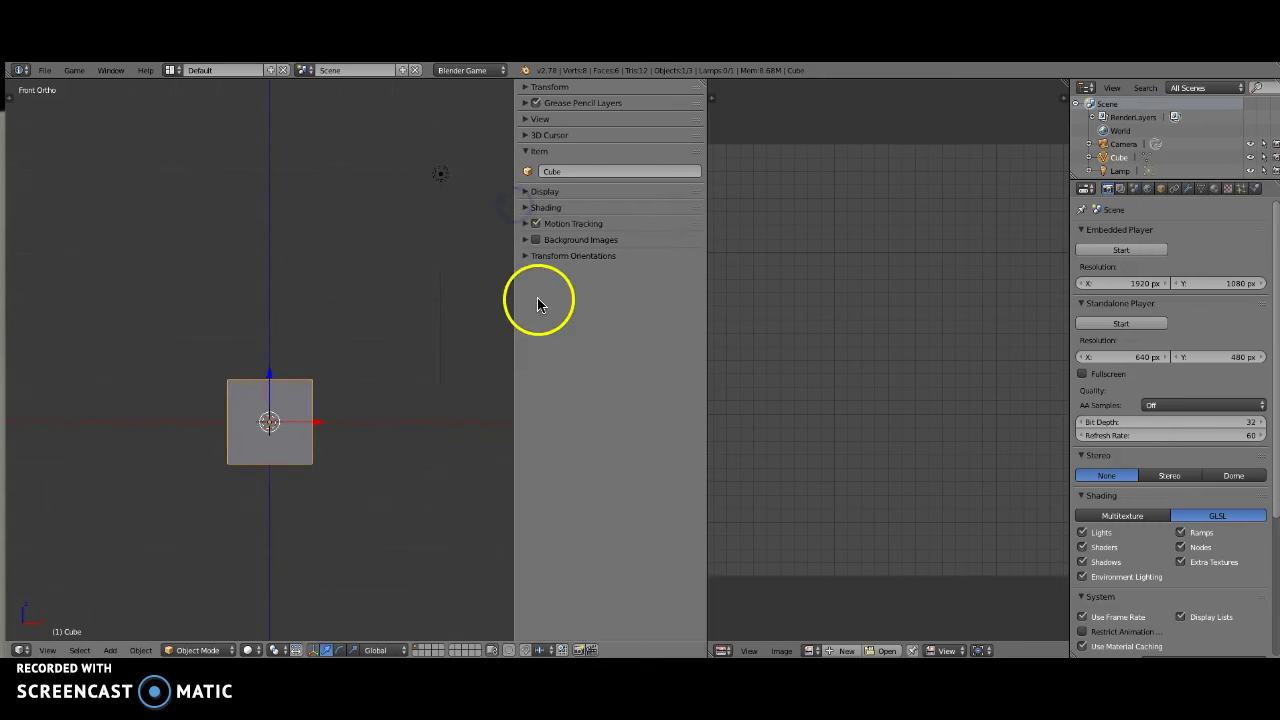
# Step: Enable background images in the 3D view and load Goku.jpg from the Desktop as the background image
pyautogui.click(538, 246)
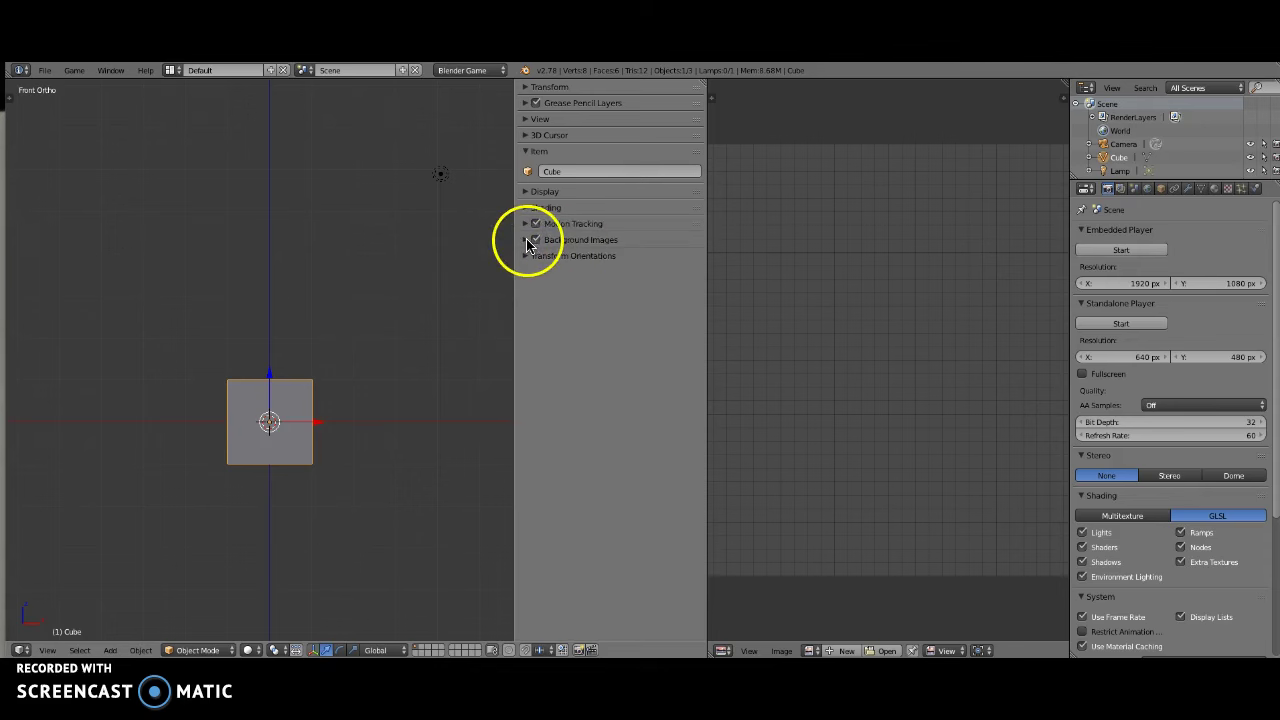
pyautogui.click(525, 242)
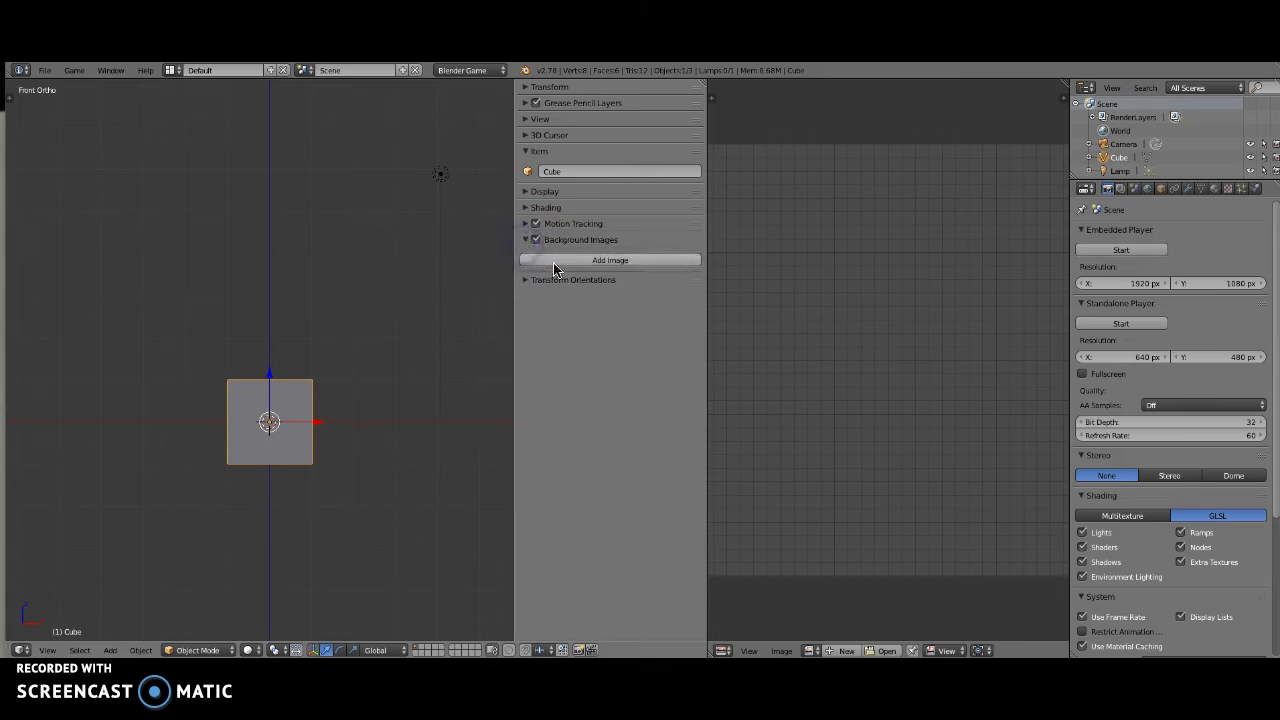
pyautogui.click(591, 262)
pyautogui.click(588, 338)
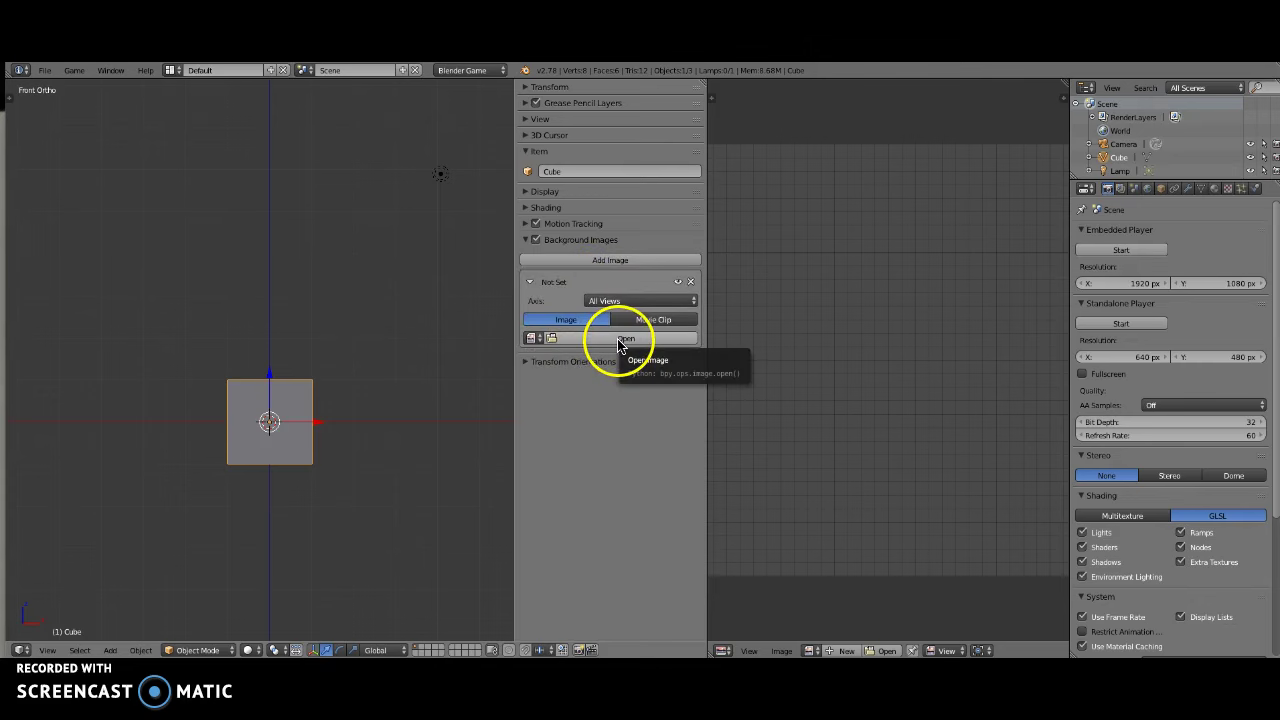
pyautogui.click(620, 343)
pyautogui.click(40, 201)
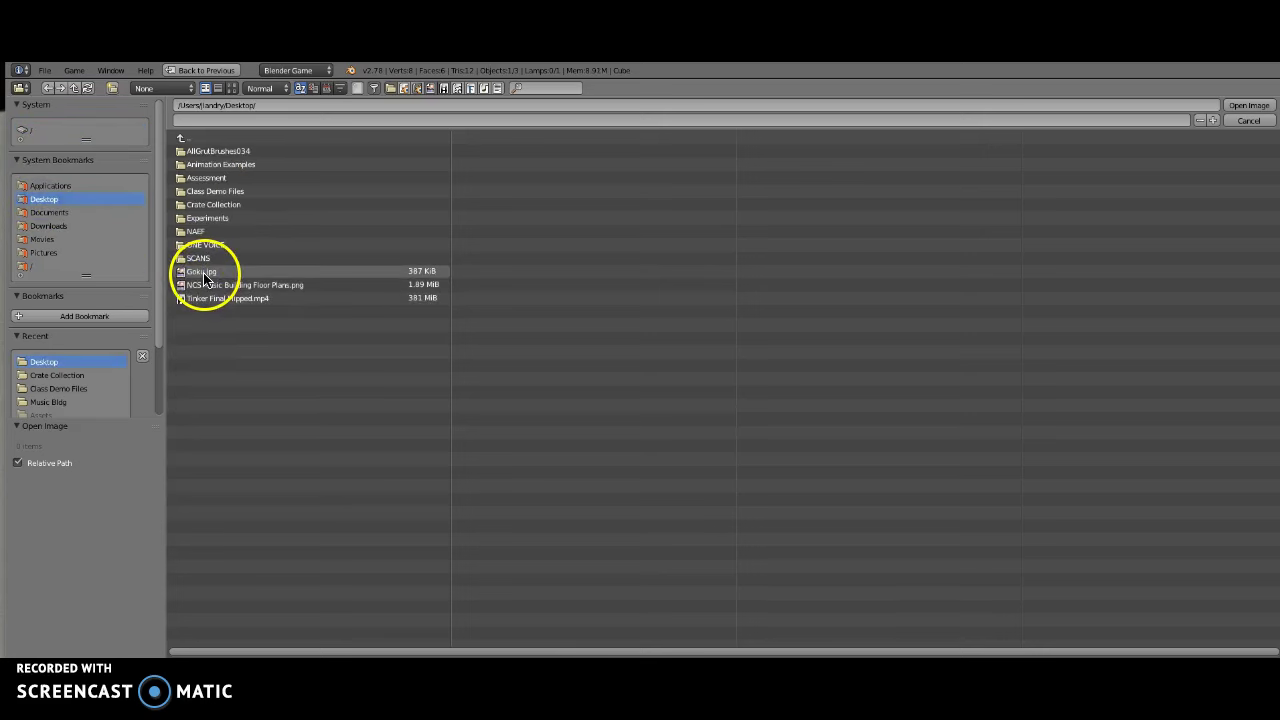
pyautogui.click(231, 88)
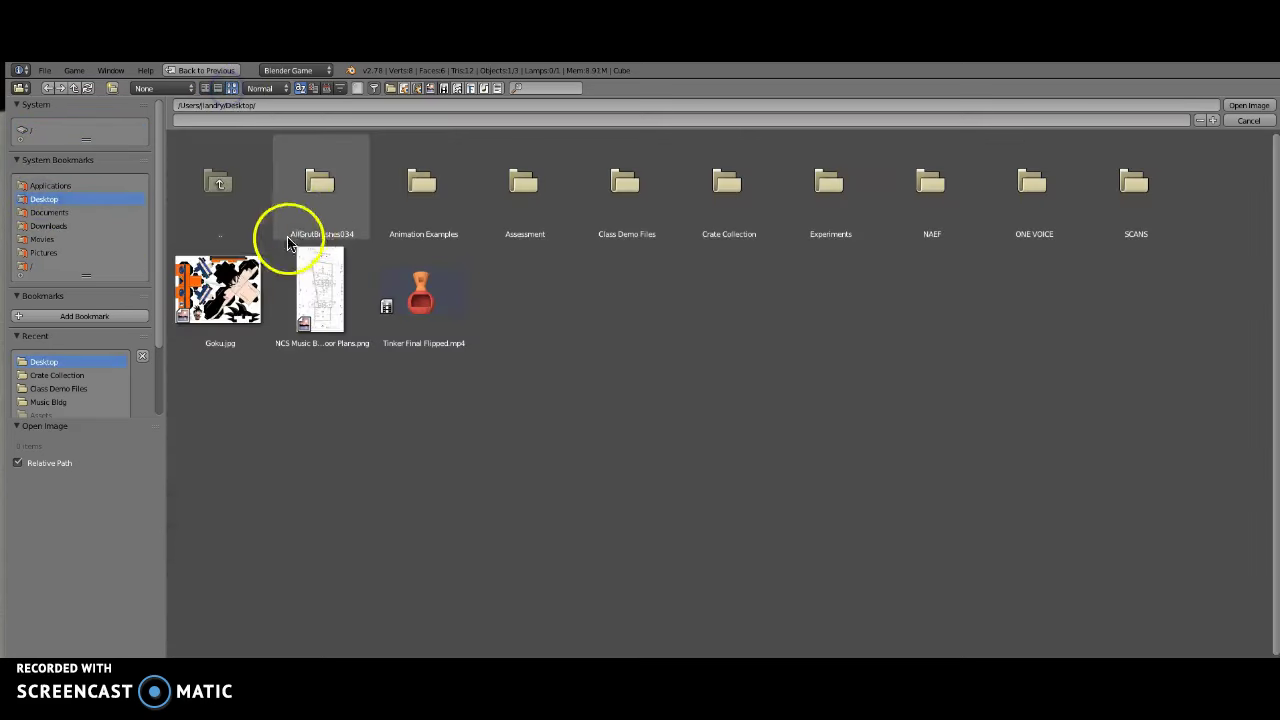
pyautogui.click(233, 282)
pyautogui.doubleClick(230, 285)
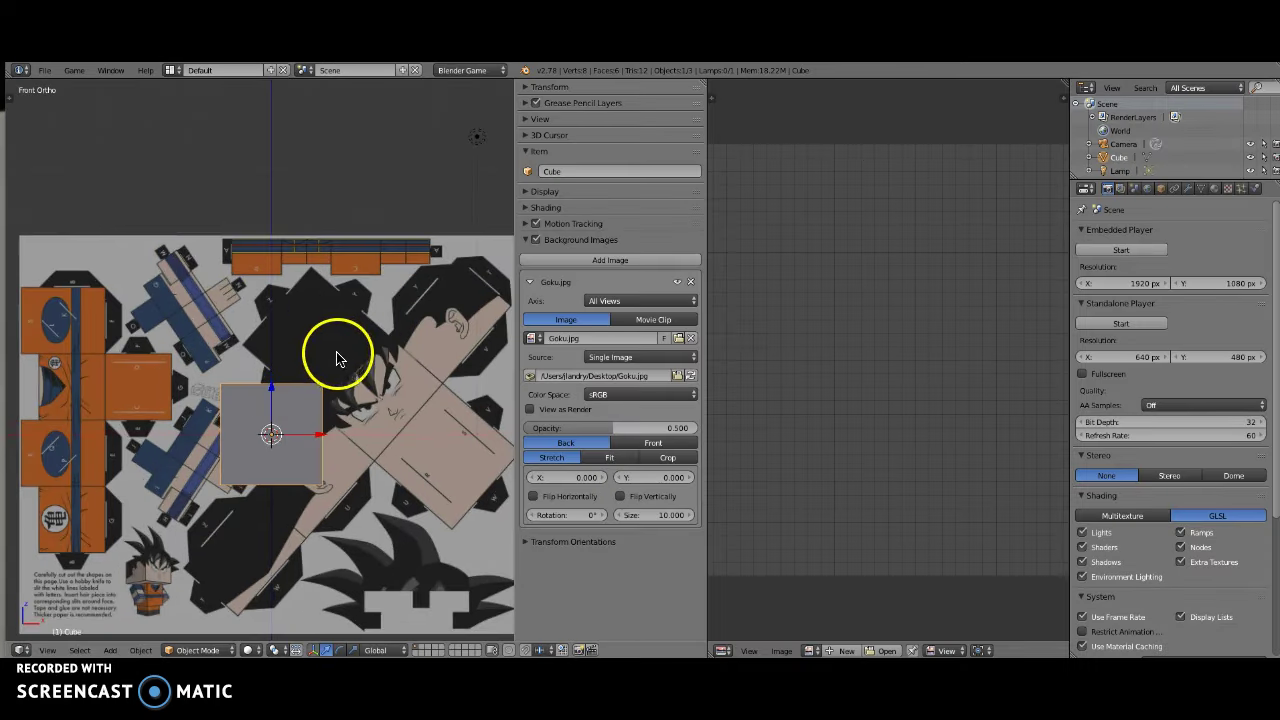
# Step: Set the background image's opacity to 0.25
pyautogui.keyDown('shift'); pyautogui.moveTo(337, 357); pyautogui.dragTo(357, 283, button='middle'); pyautogui.keyUp('shift')
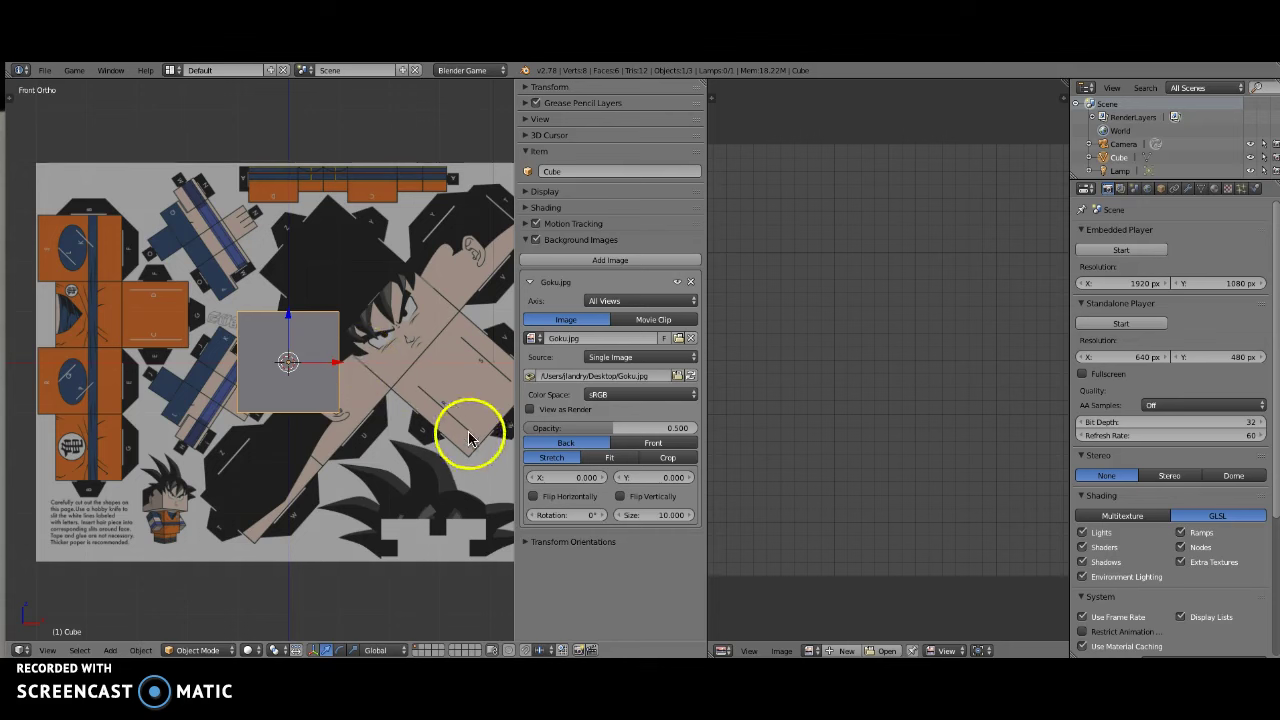
pyautogui.moveTo(610, 432); pyautogui.dragTo(606, 434)
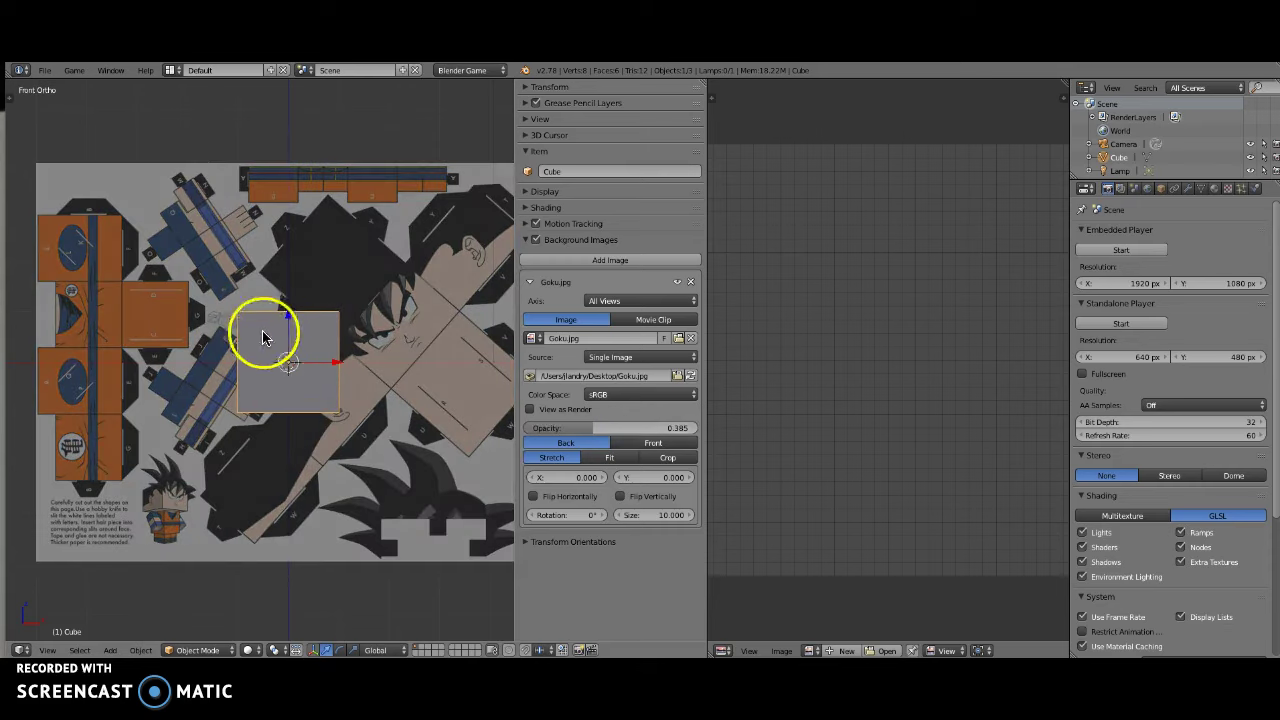
pyautogui.moveTo(591, 429); pyautogui.dragTo(586, 429)
pyautogui.click(620, 429)
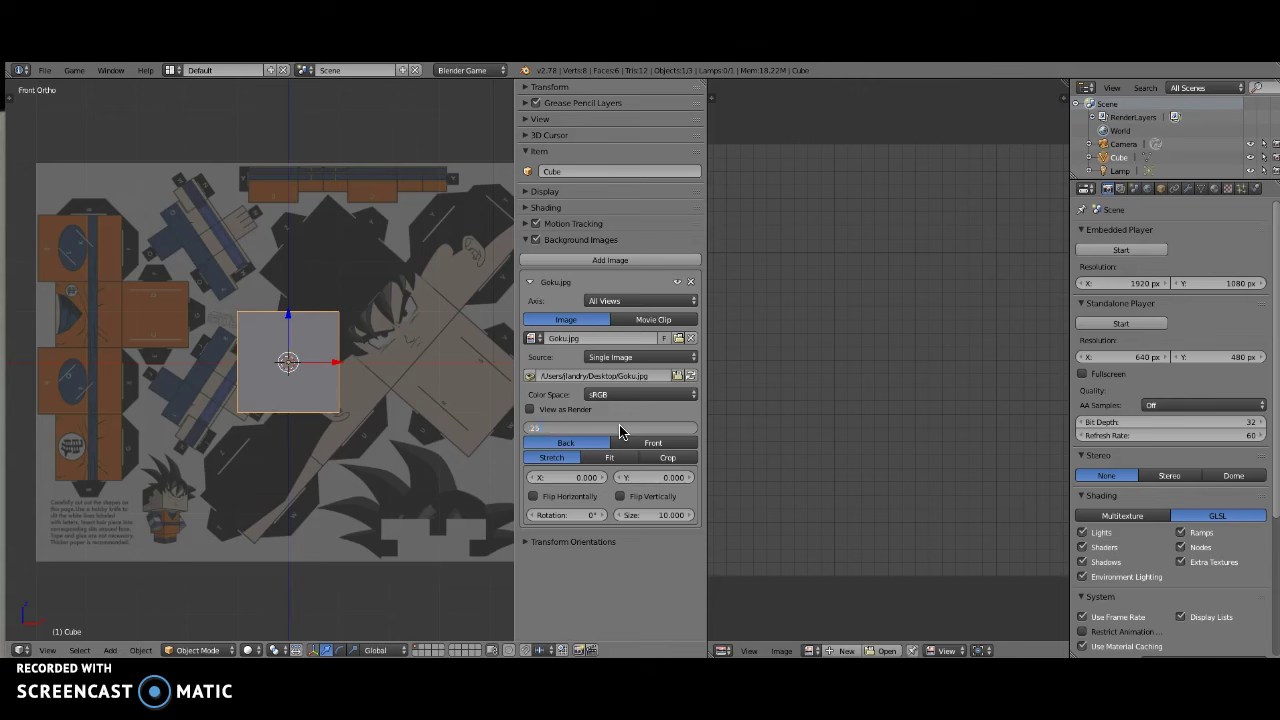
pyautogui.write('.25')
pyautogui.press('Return')
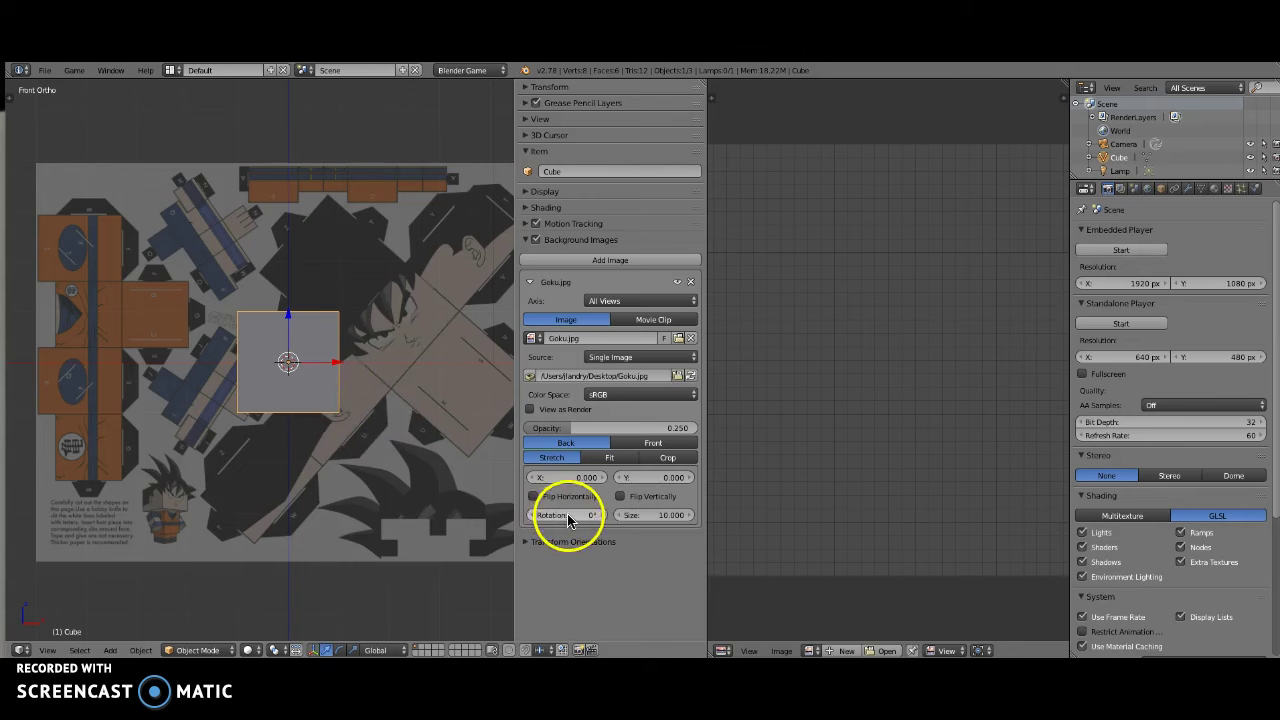
# Step: Rotate the background image to 48.5° so the head template stands upright
pyautogui.moveTo(568, 519); pyautogui.dragTo(568, 519)
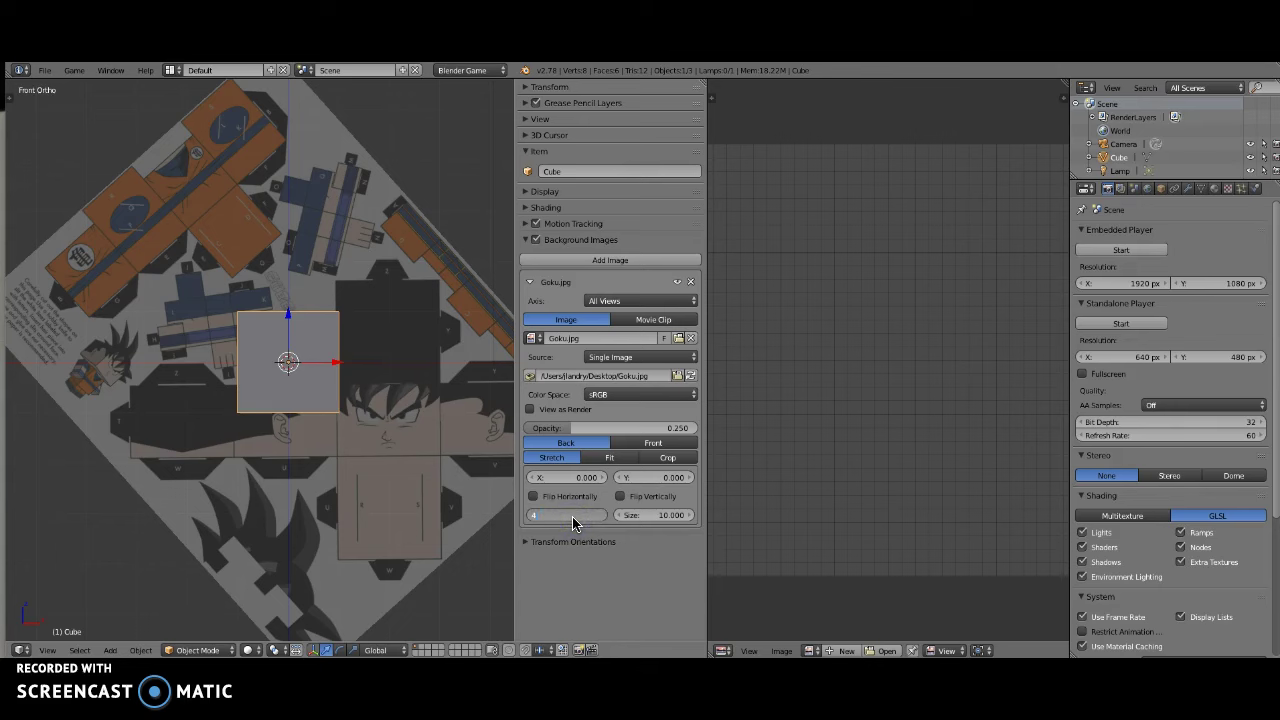
pyautogui.write('.5')
pyautogui.press('Return')
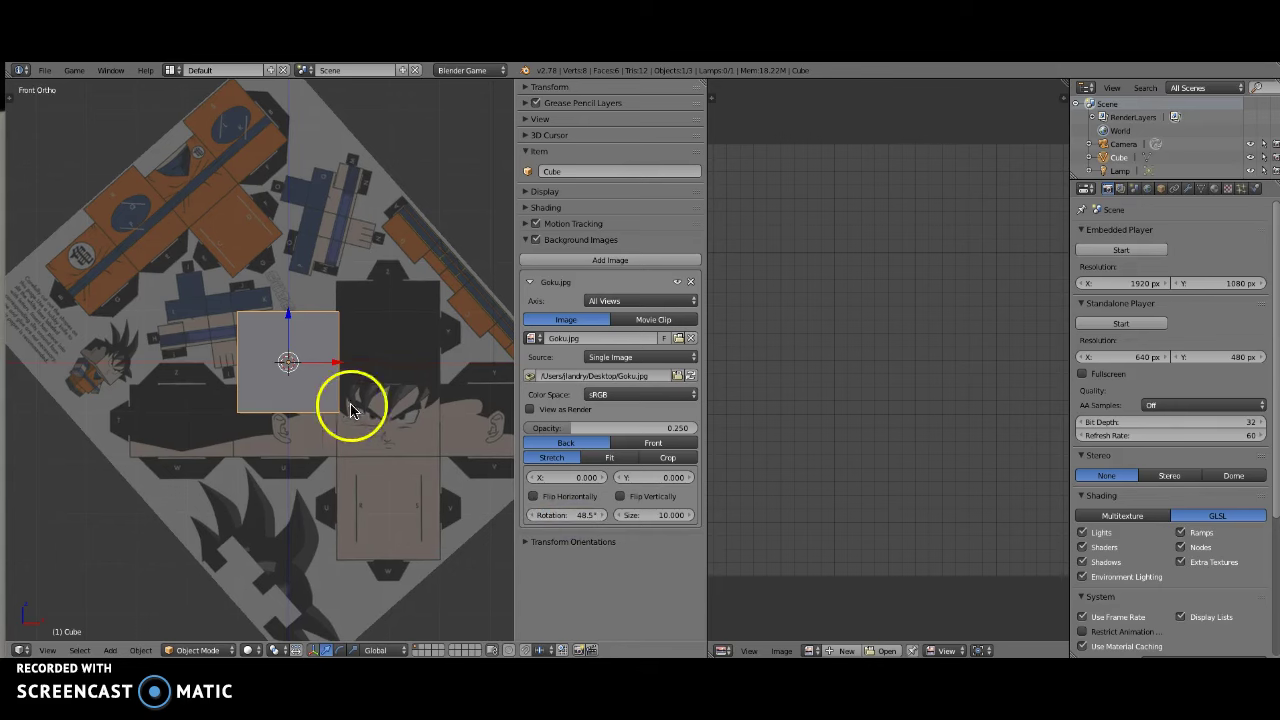
# Step: Hide the properties region to give the cube and head template more room in the 3D view
pyautogui.keyDown('shift'); pyautogui.moveTo(381, 441); pyautogui.dragTo(352, 387, button='middle'); pyautogui.keyUp('shift')
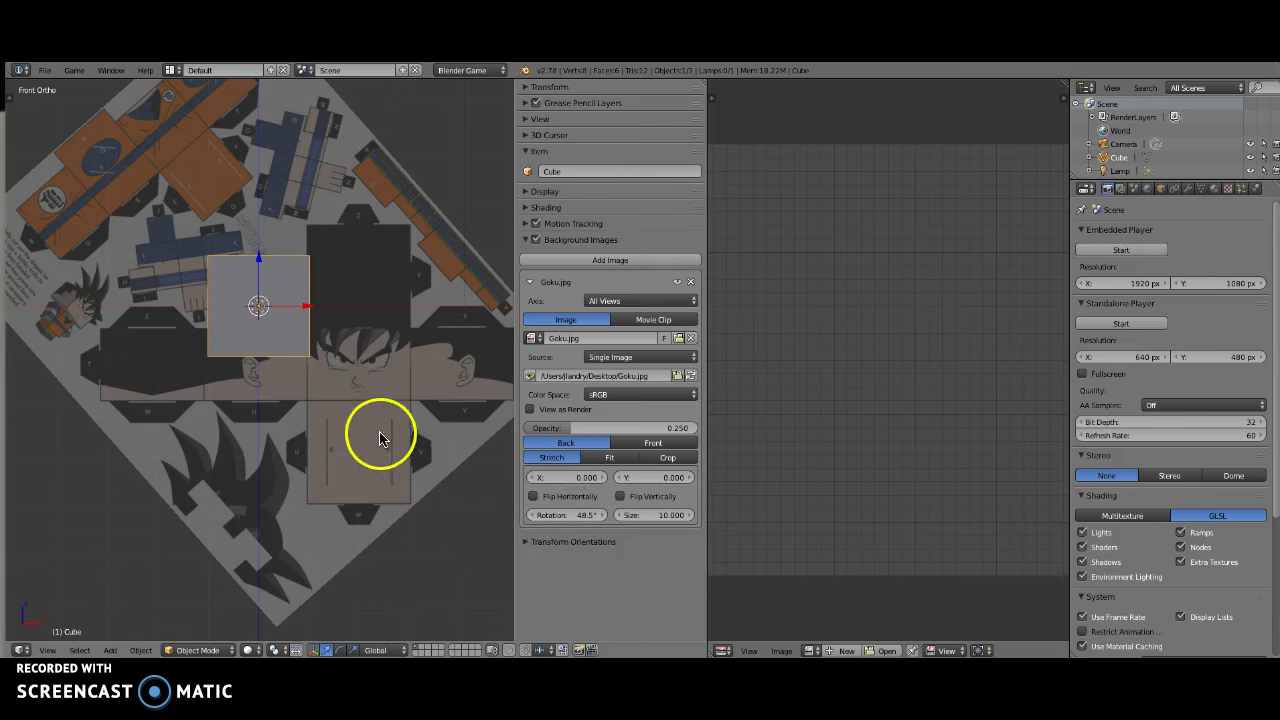
pyautogui.scroll(2, 363, 421)
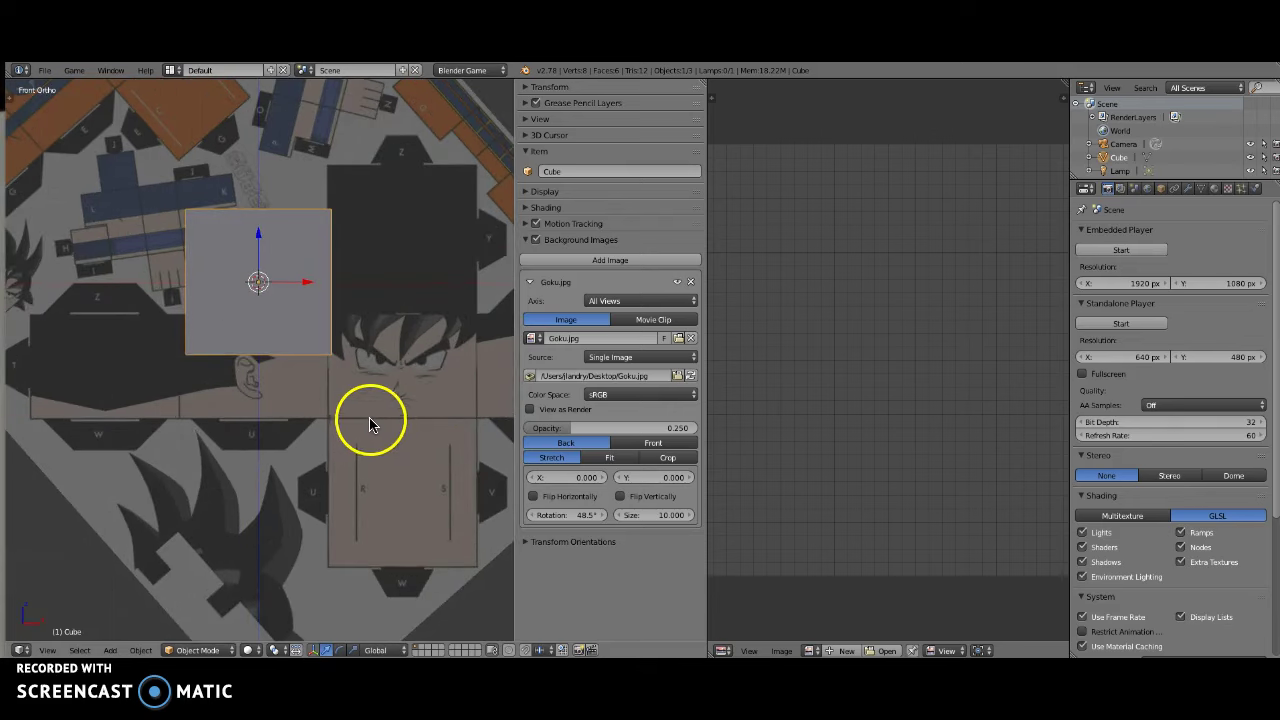
pyautogui.keyDown('shift'); pyautogui.moveTo(368, 421); pyautogui.dragTo(350, 423, button='middle'); pyautogui.keyUp('shift')
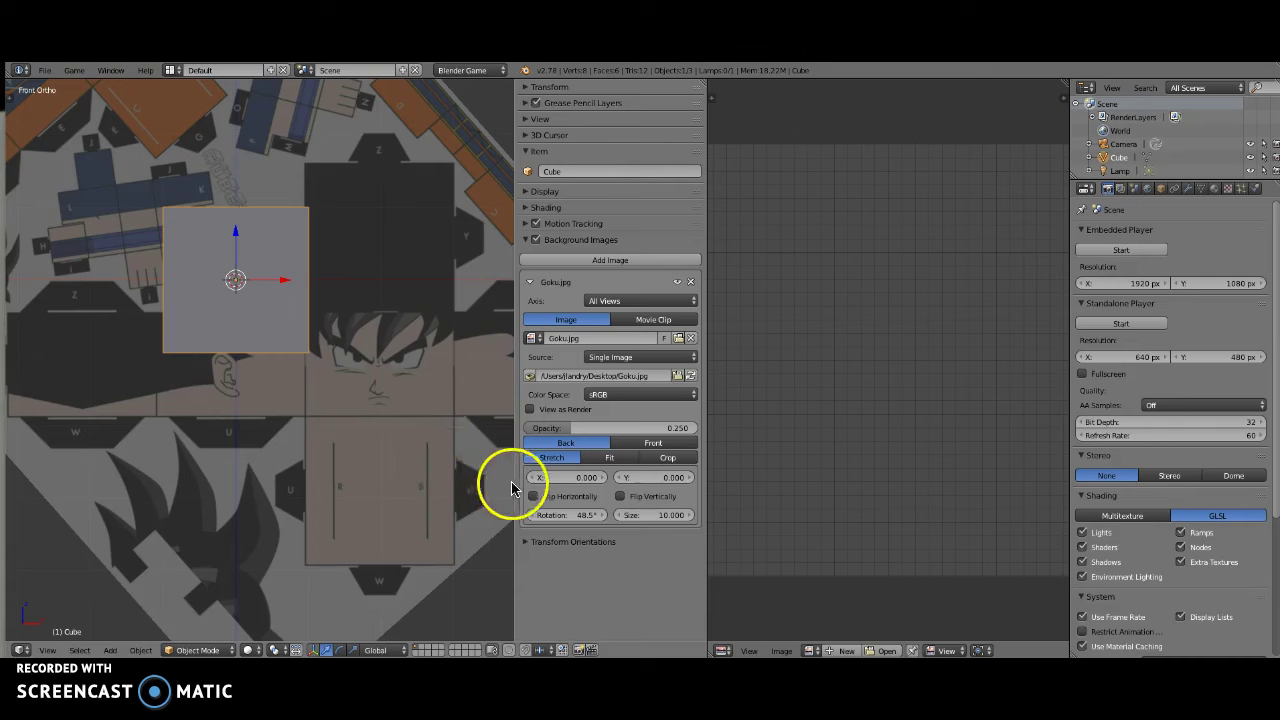
pyautogui.press('n')
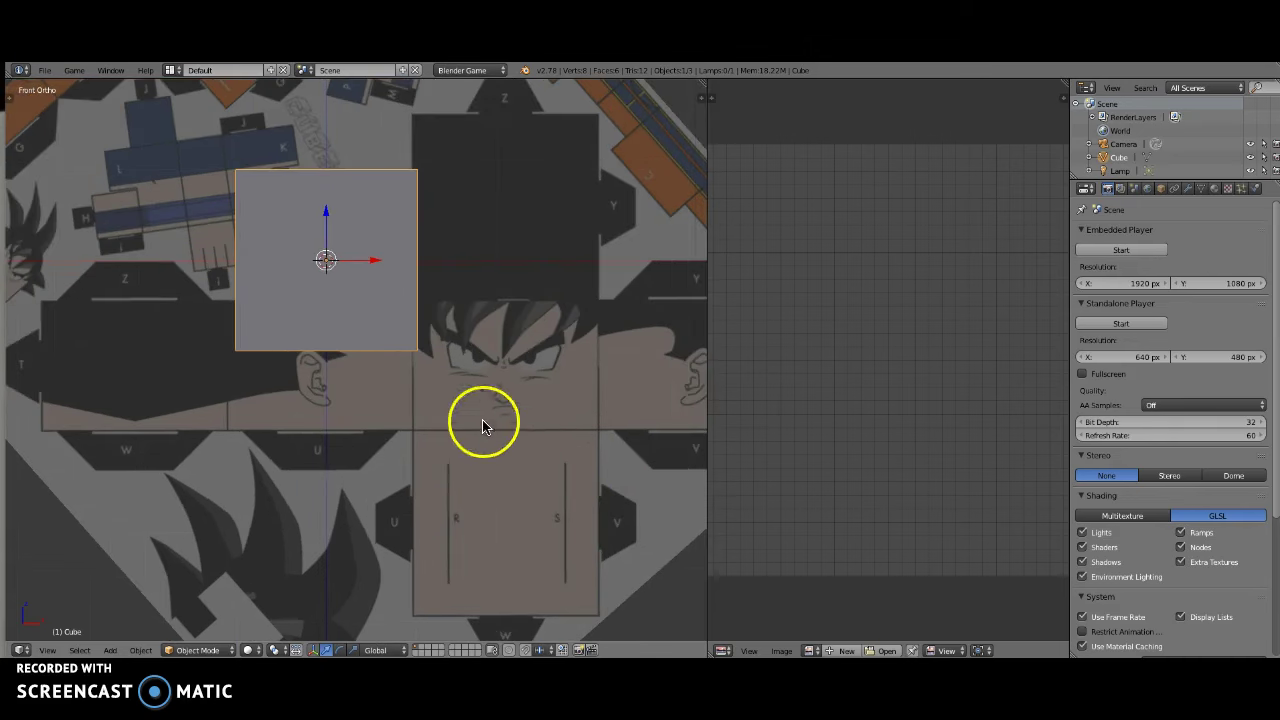
pyautogui.keyDown('shift'); pyautogui.moveTo(434, 349); pyautogui.dragTo(447, 413, button='middle'); pyautogui.keyUp('shift')
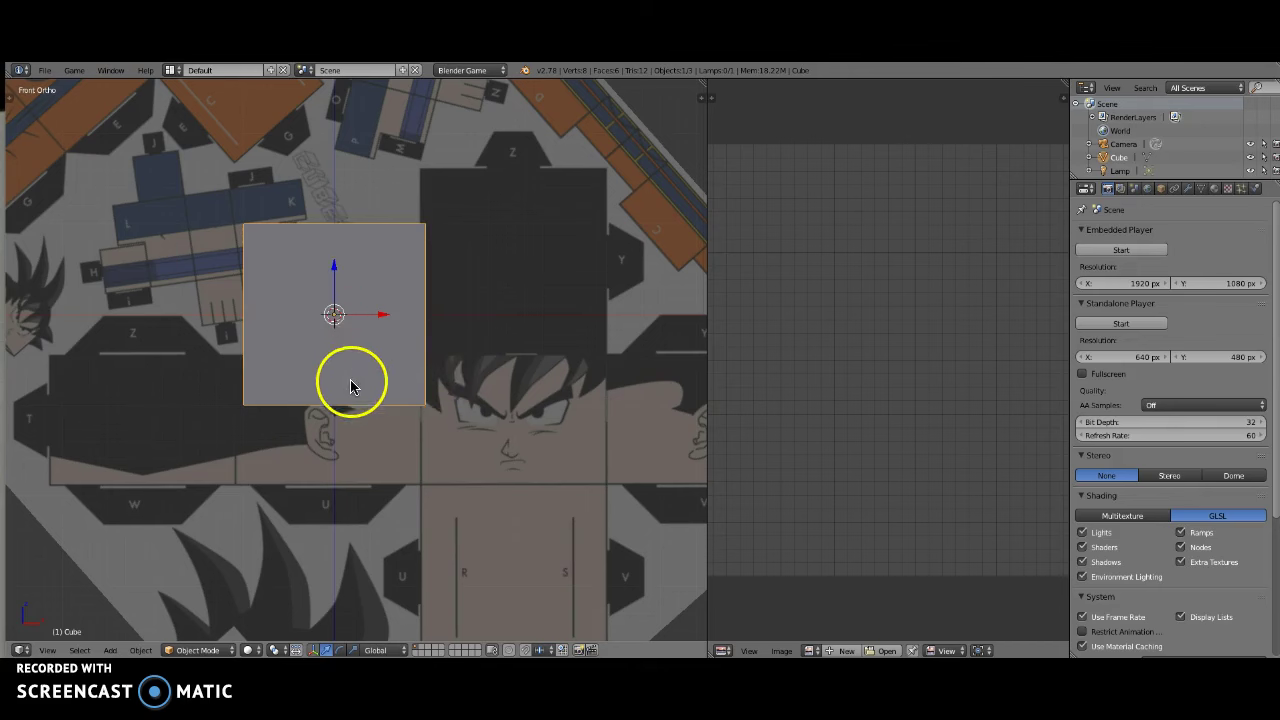
# Step: Switch the 3D view's shading to Wireframe so the head template shows through the cube
pyautogui.press('z')
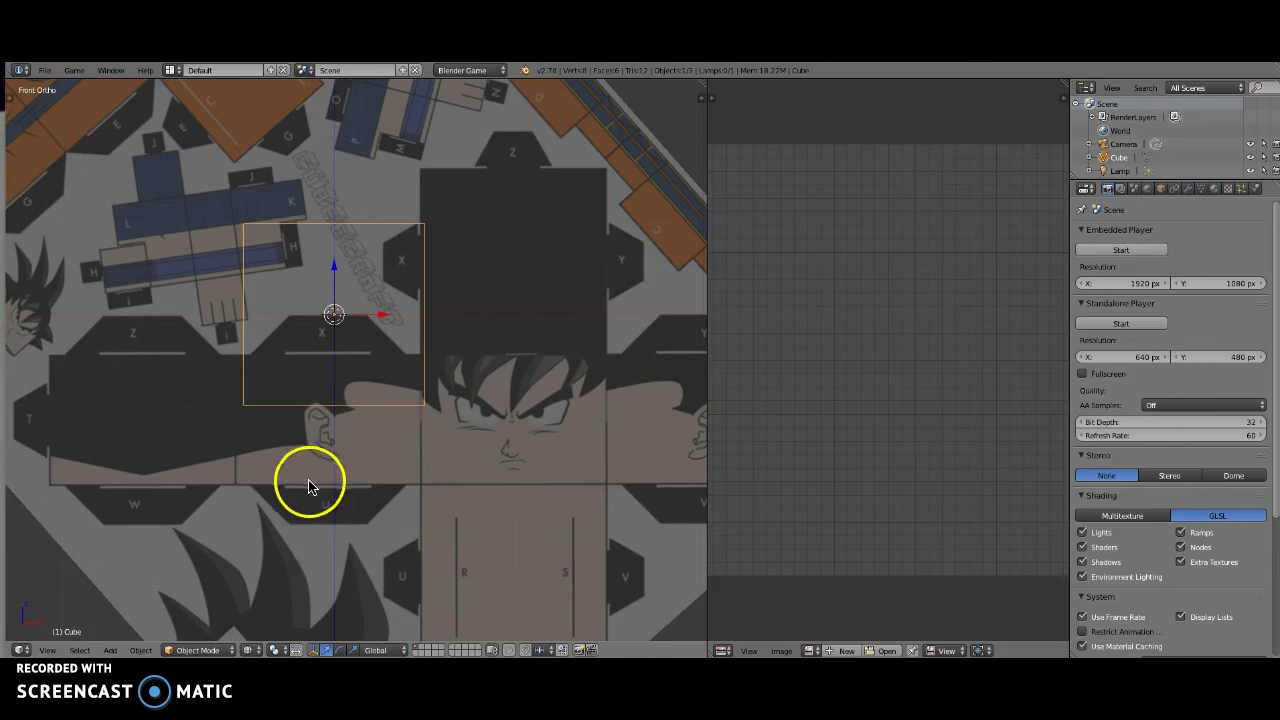
pyautogui.click(248, 652)
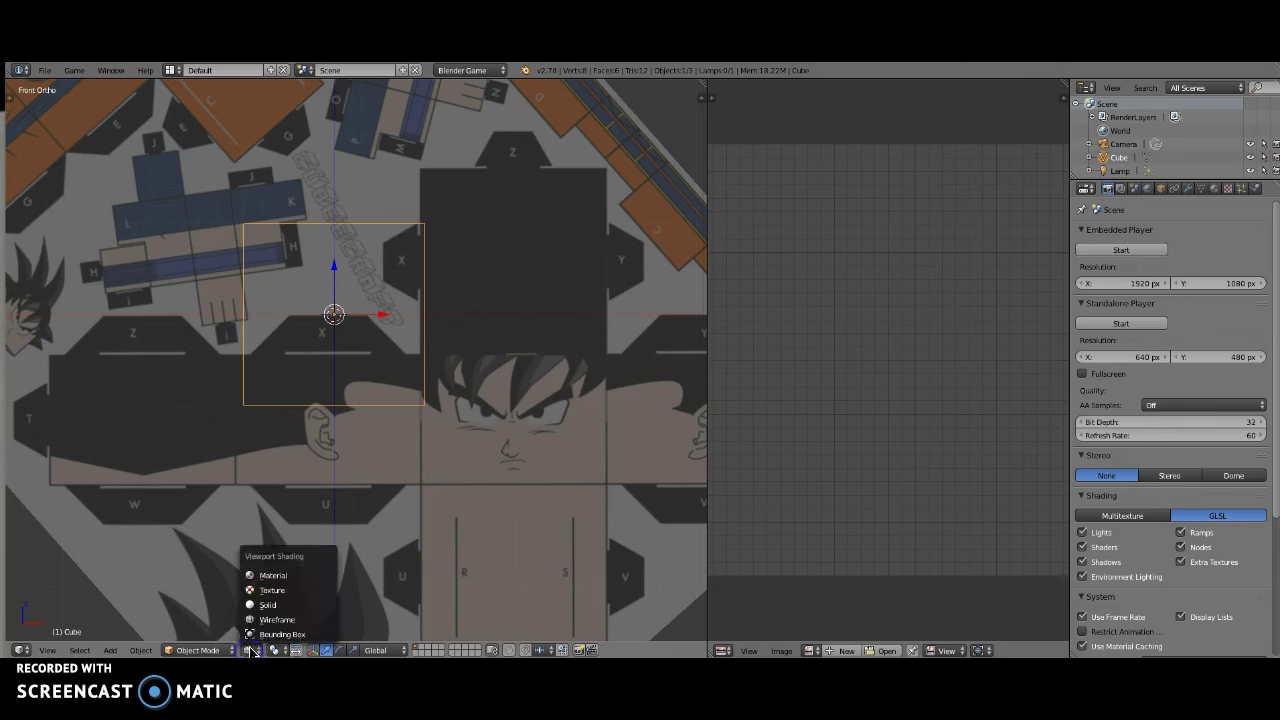
pyautogui.click(252, 604)
pyautogui.click(251, 650)
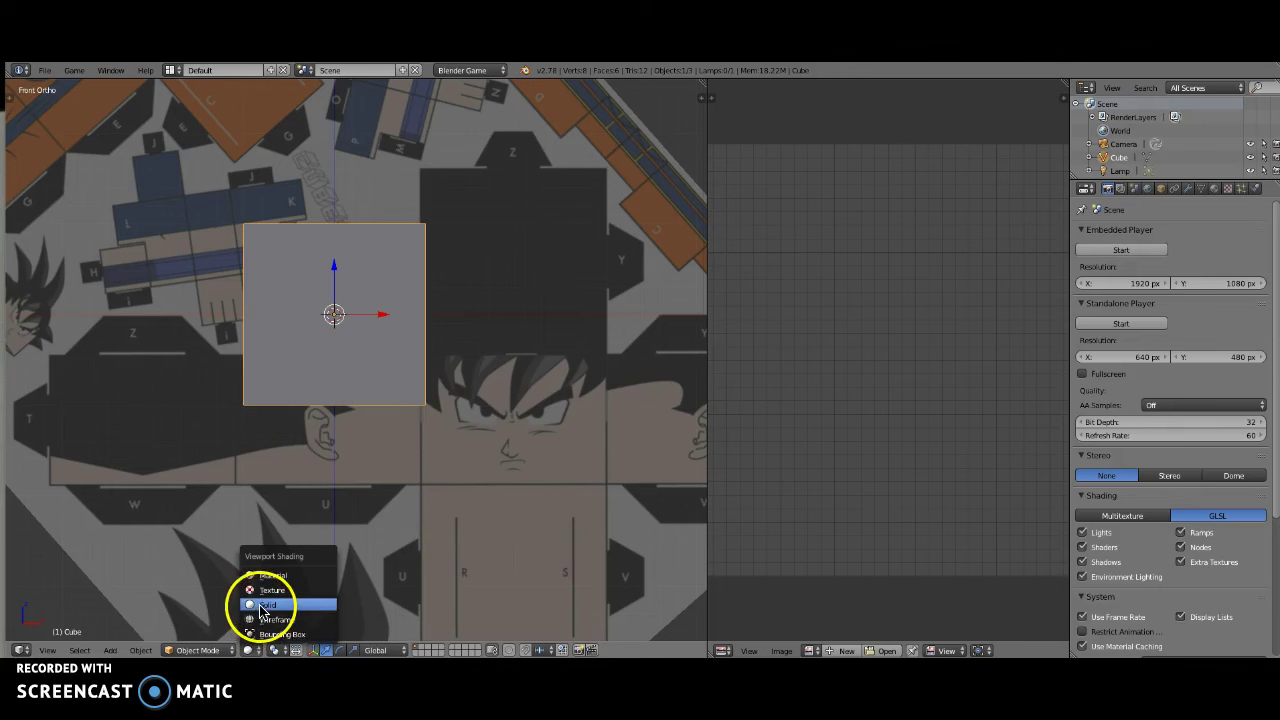
pyautogui.click(267, 620)
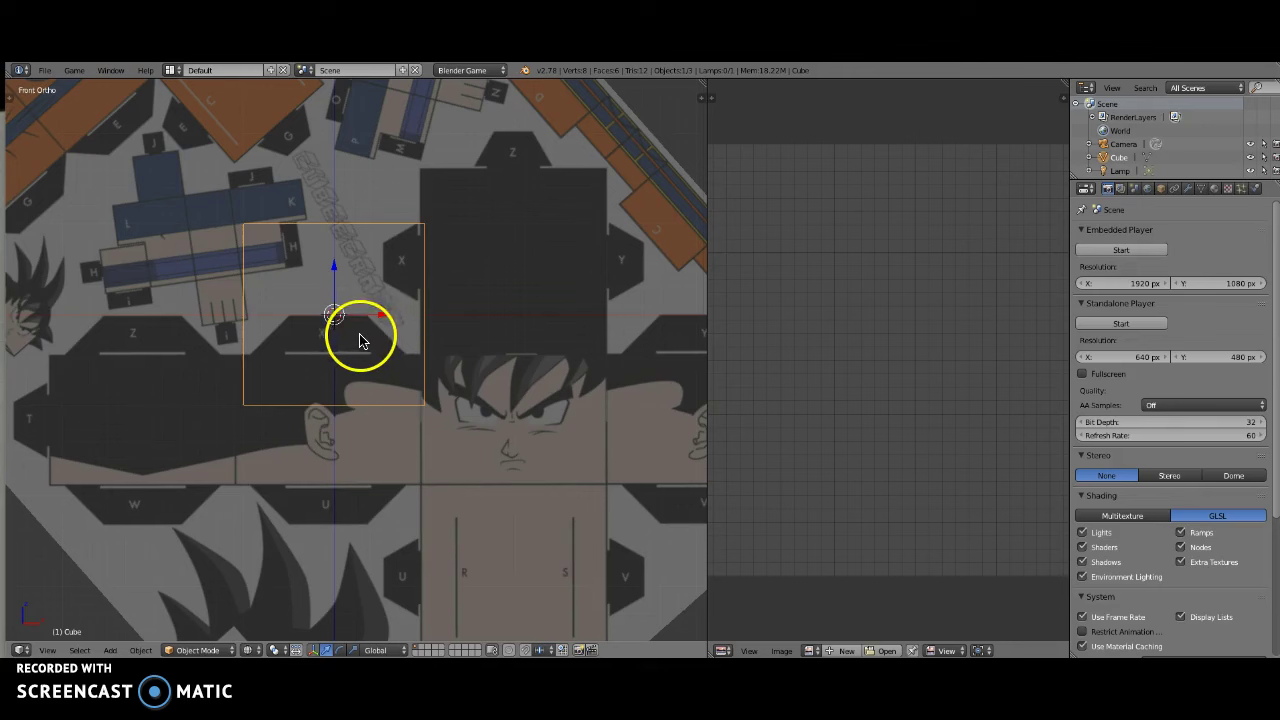
# Step: Move the cube over Goku's face on the template, aligning its left edge with the face panel
pyautogui.press('g')
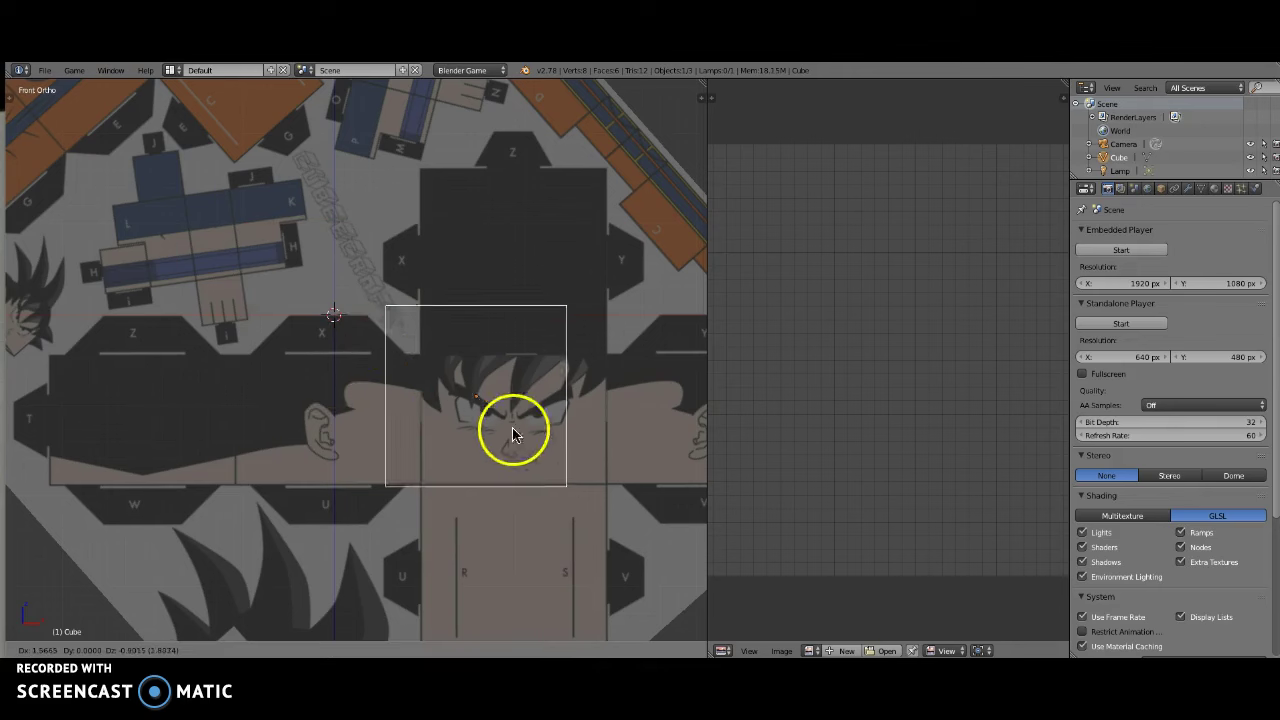
pyautogui.scroll(2, 540, 438)
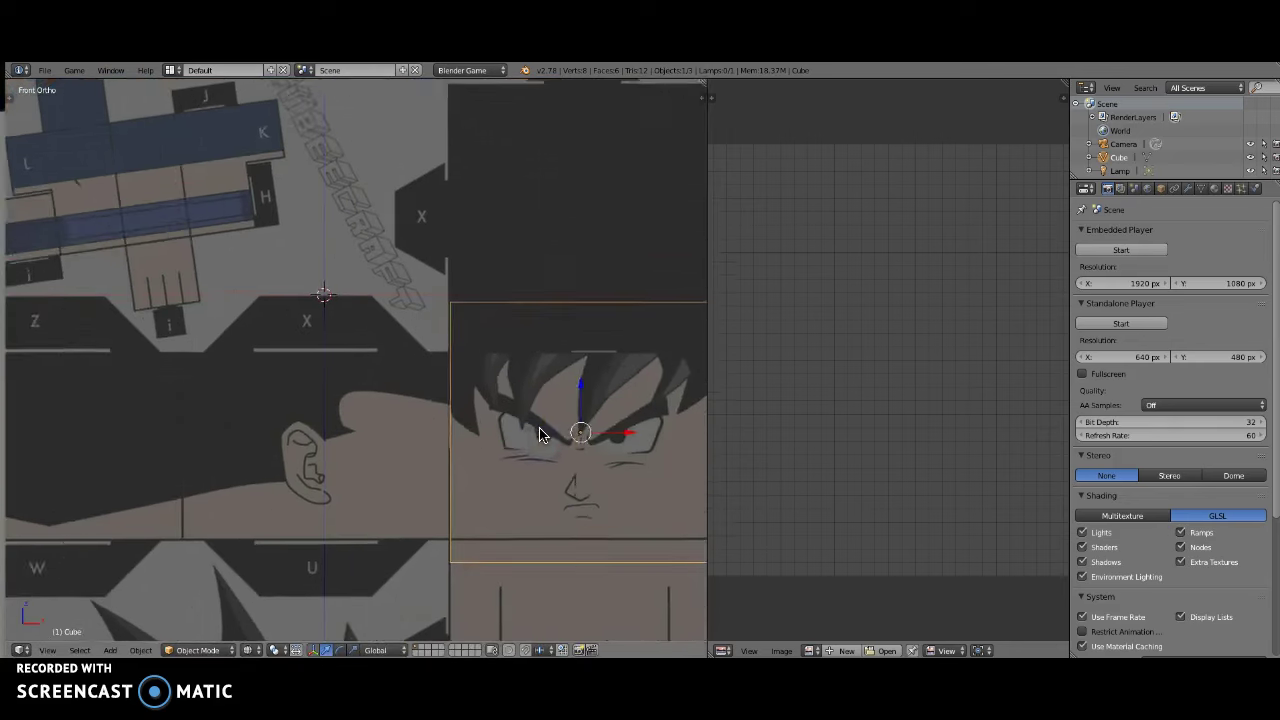
pyautogui.keyDown('shift'); pyautogui.moveTo(540, 438); pyautogui.dragTo(393, 384, button='middle'); pyautogui.keyUp('shift')
# Step: In Edit Mode, lower the cube's top vertices along Z to the upper edge of the face panel
pyautogui.press('Tab')
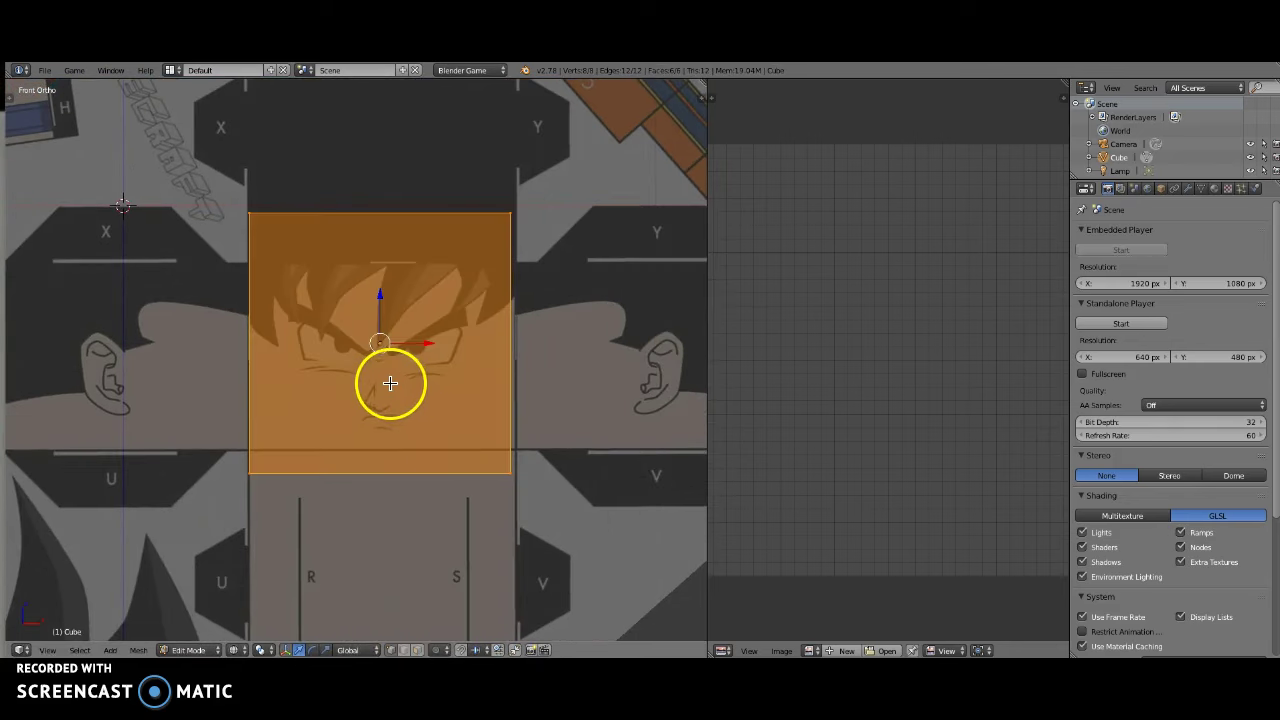
pyautogui.press('a')
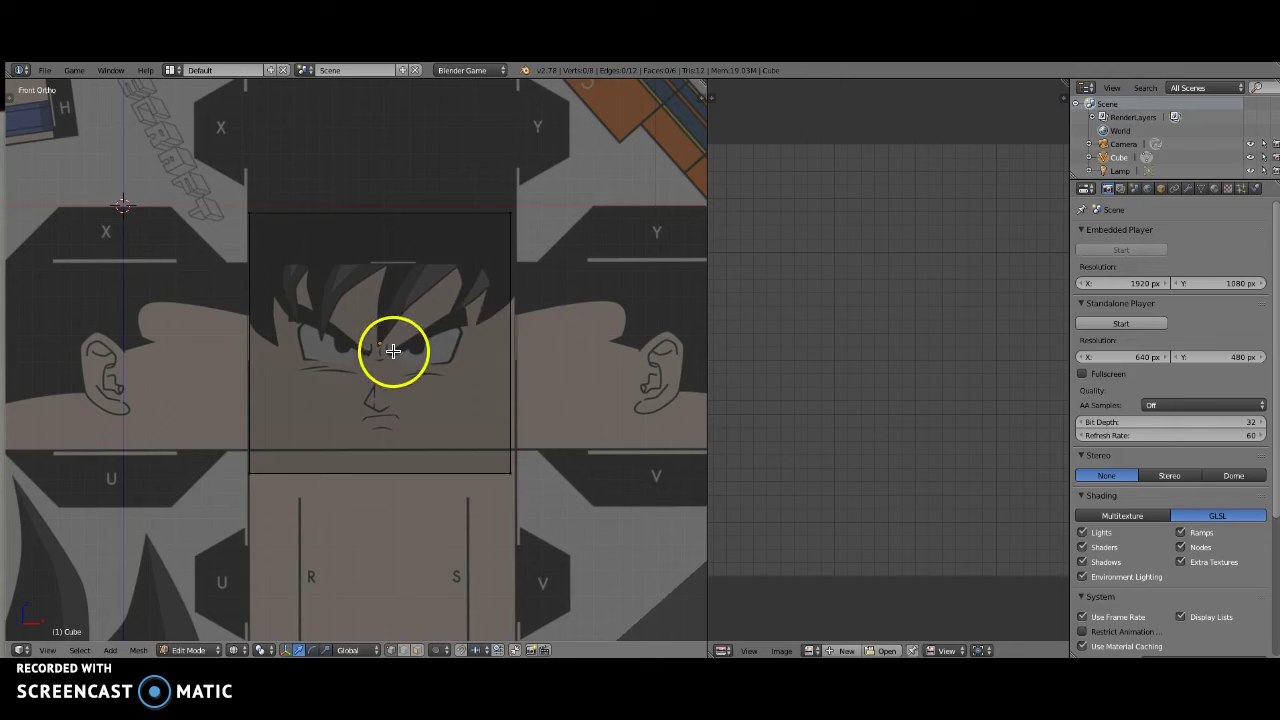
pyautogui.press('b')
pyautogui.moveTo(209, 177); pyautogui.dragTo(566, 274)
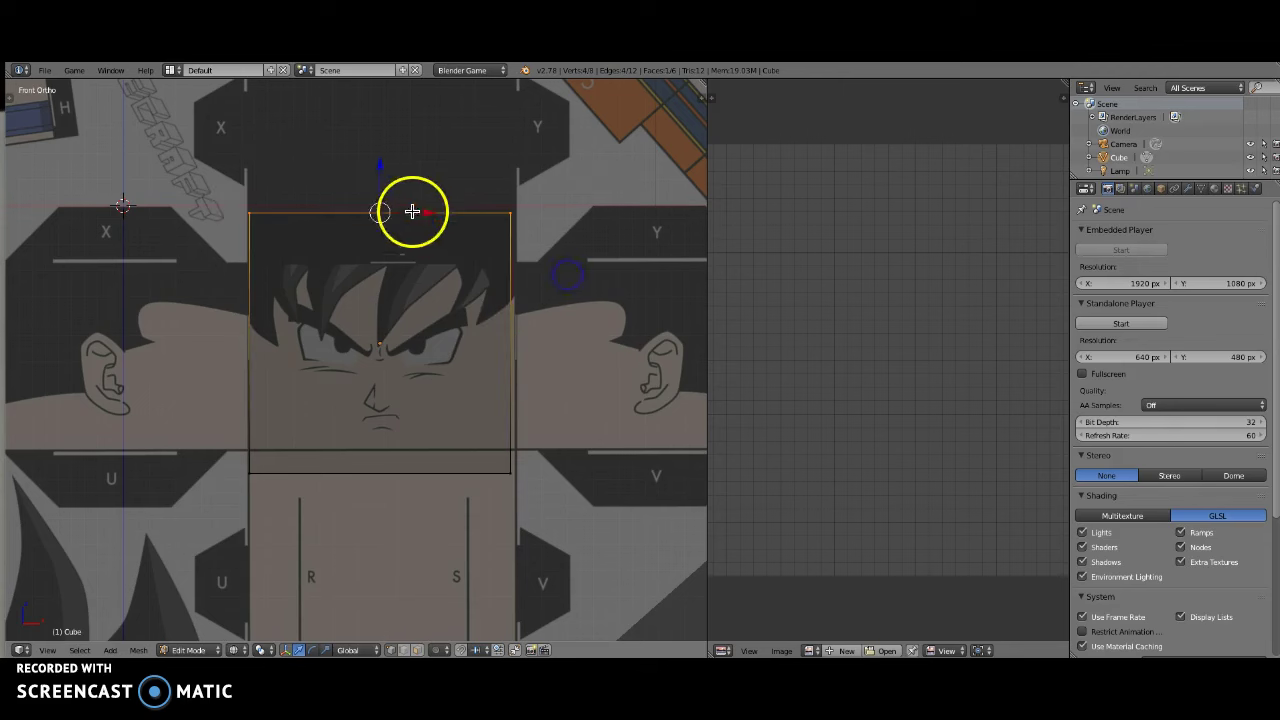
pyautogui.moveTo(380, 170); pyautogui.dragTo(377, 221)
# Step: Raise the cube's bottom vertices along Z to the lower edge of the face panel
pyautogui.press('a')
pyautogui.press('b')
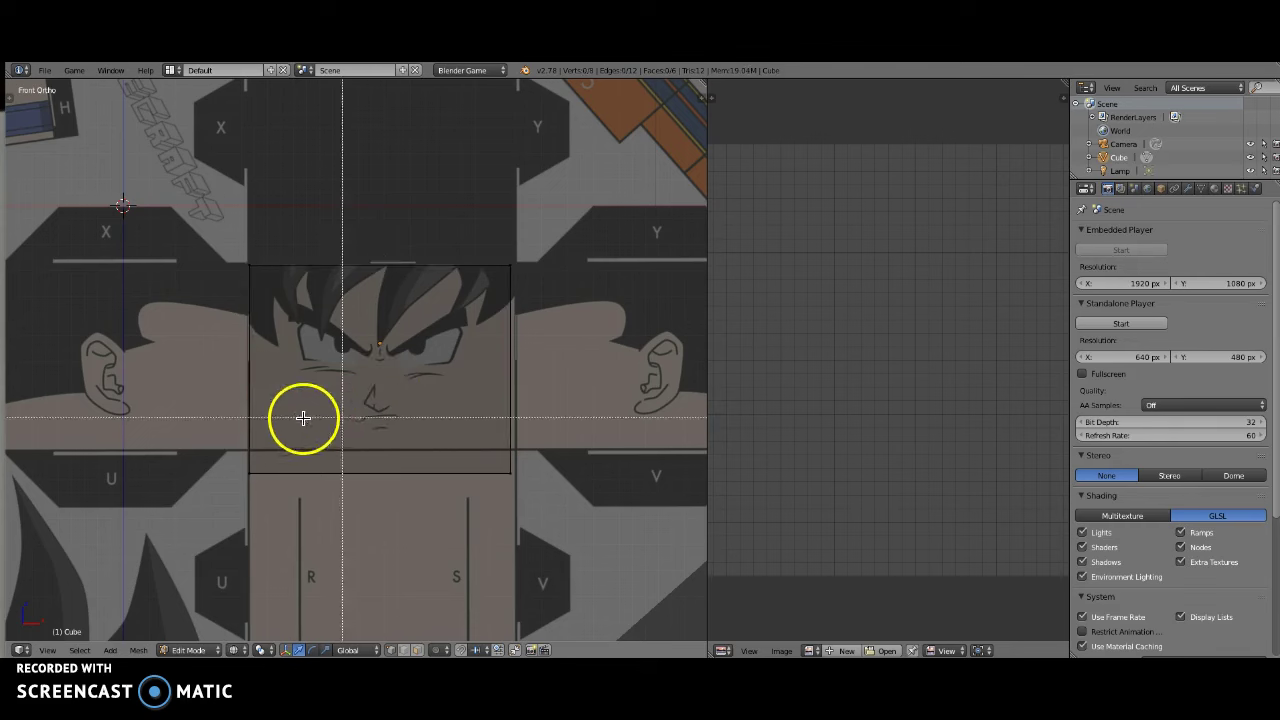
pyautogui.moveTo(195, 405); pyautogui.dragTo(635, 519)
pyautogui.moveTo(379, 427); pyautogui.dragTo(381, 403)
pyautogui.click(382, 405)
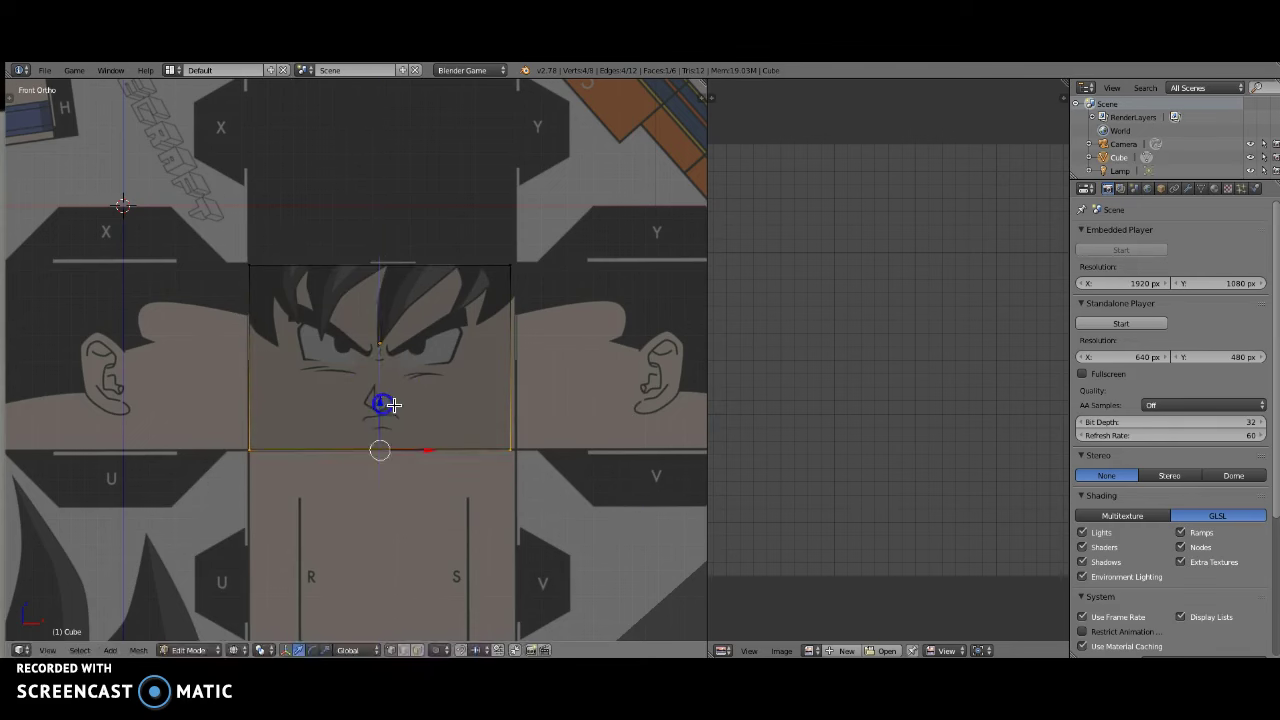
# Step: Shift the cube's right-side vertices about 0.03 along X to the right edge of the face panel
pyautogui.press('a')
pyautogui.press('b')
pyautogui.moveTo(454, 227); pyautogui.dragTo(577, 534)
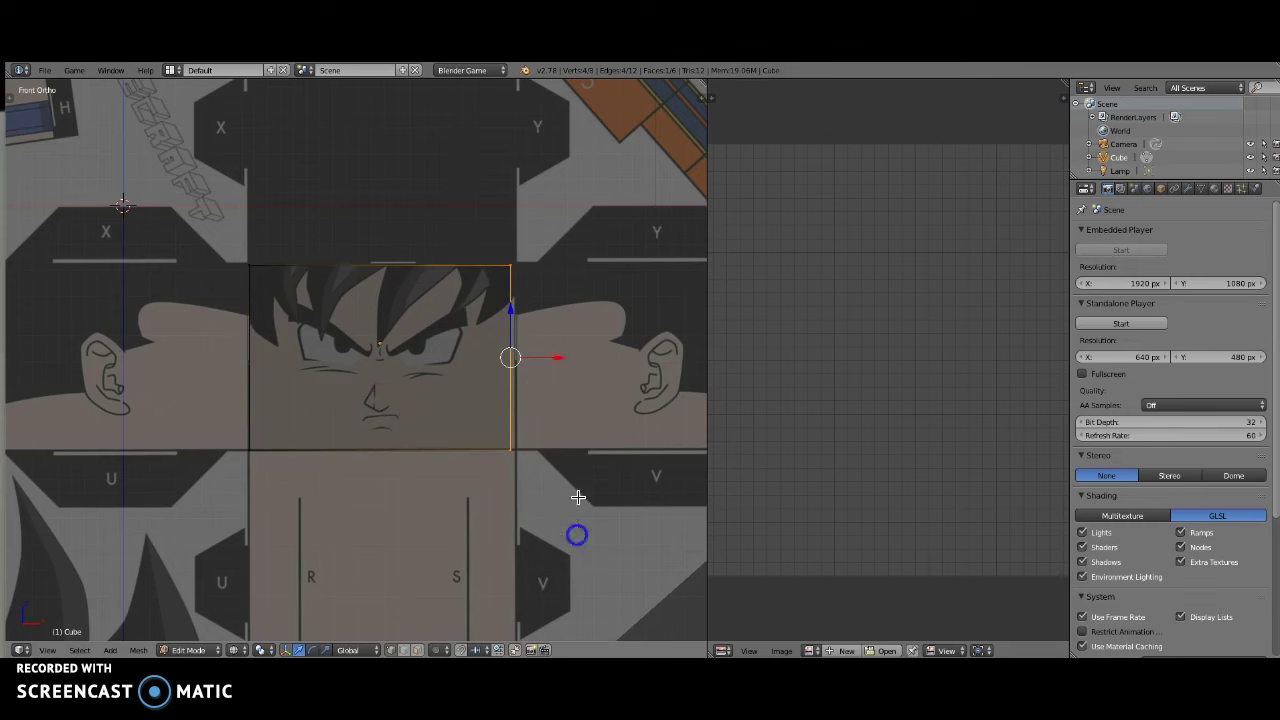
pyautogui.press('g')
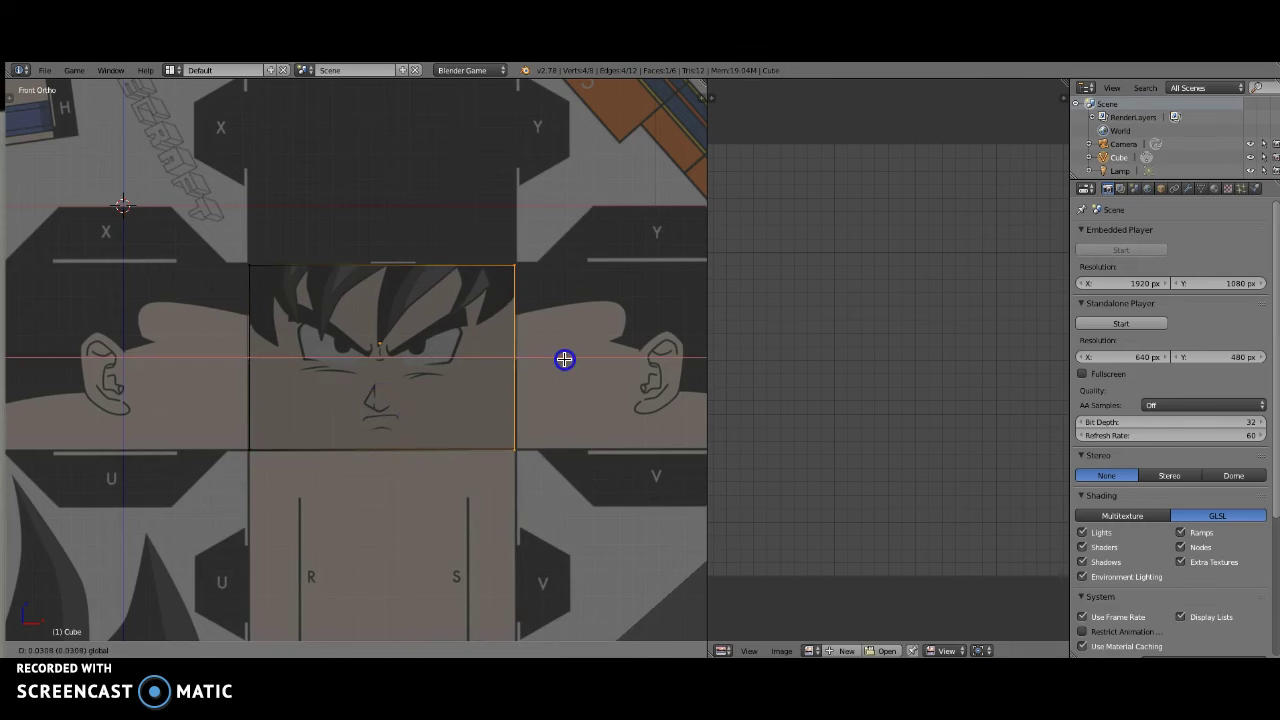
pyautogui.click(564, 359)
# Step: Align the cube's left-side vertices with the left edge of the face panel and select the whole mesh
pyautogui.press('a')
pyautogui.press('b')
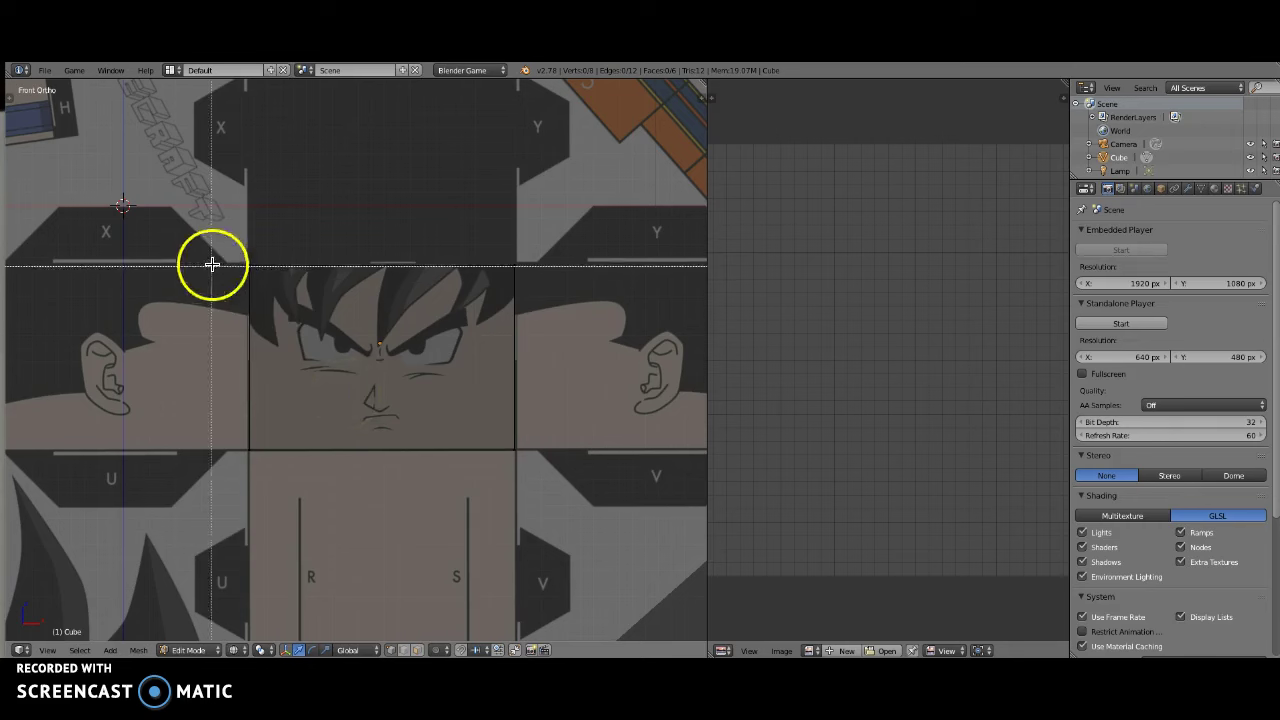
pyautogui.moveTo(218, 233); pyautogui.dragTo(300, 466)
pyautogui.moveTo(299, 356); pyautogui.dragTo(306, 357)
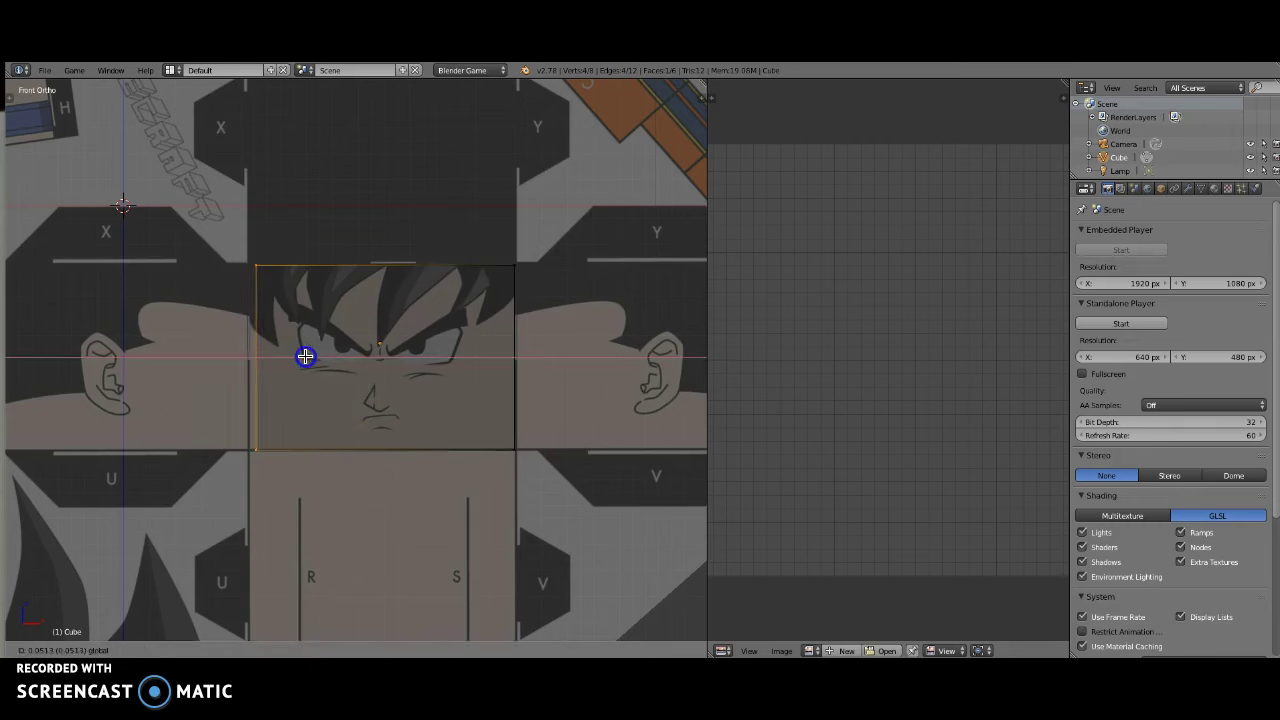
pyautogui.click(297, 355)
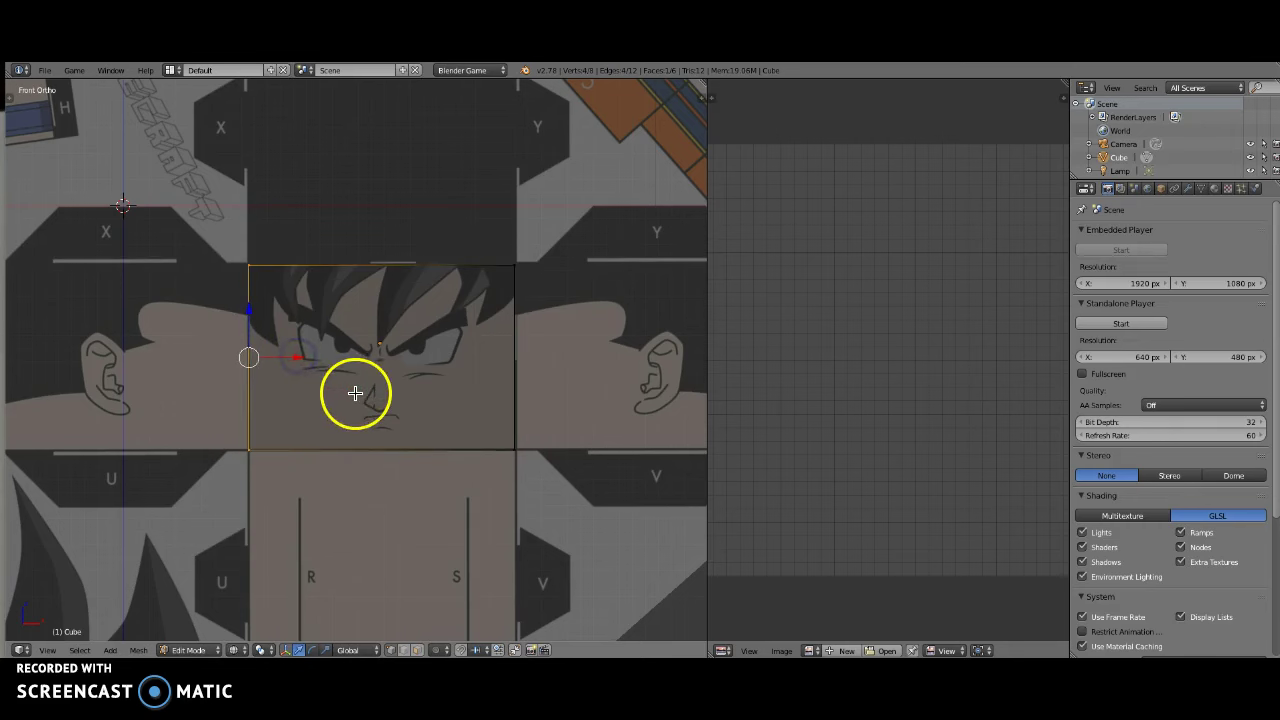
pyautogui.press('a')
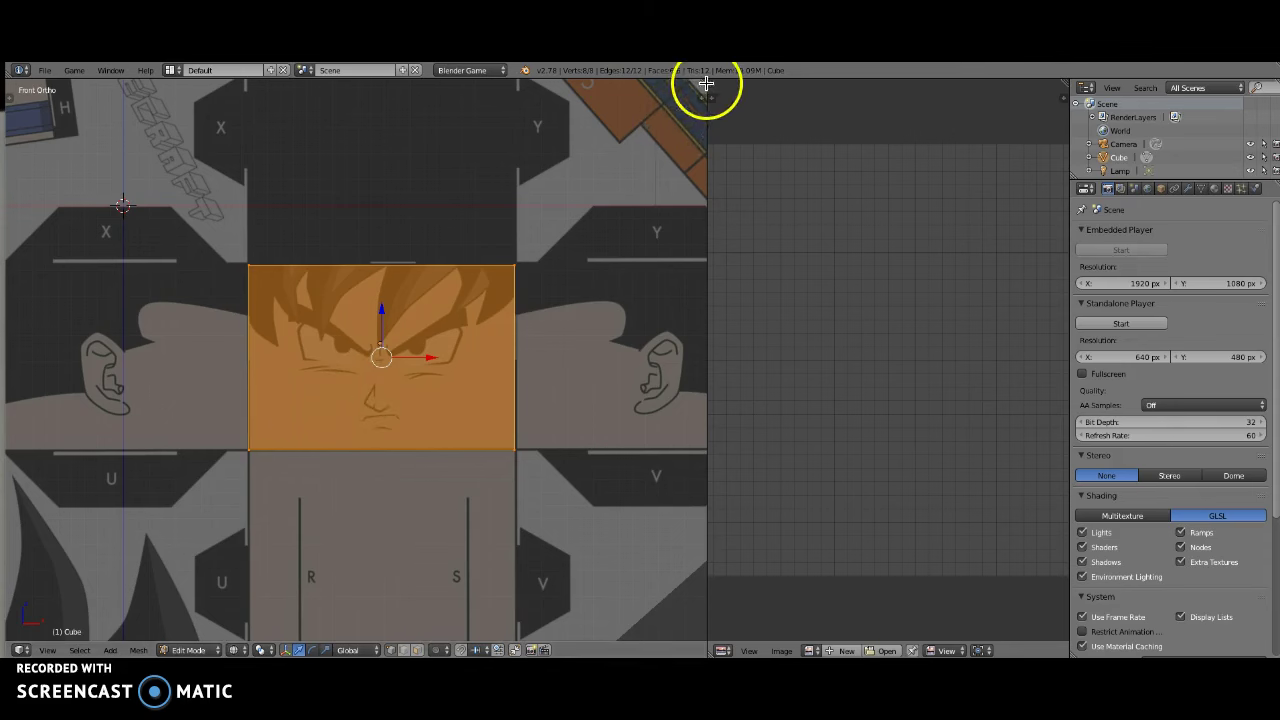
# Step: Split the 3D view into two stacked views and set the upper one to an angled perspective of the cube
pyautogui.moveTo(704, 82); pyautogui.dragTo(694, 337)
pyautogui.moveTo(320, 180); pyautogui.dragTo(371, 217, button='middle')
pyautogui.scroll(-4, 350, 200)
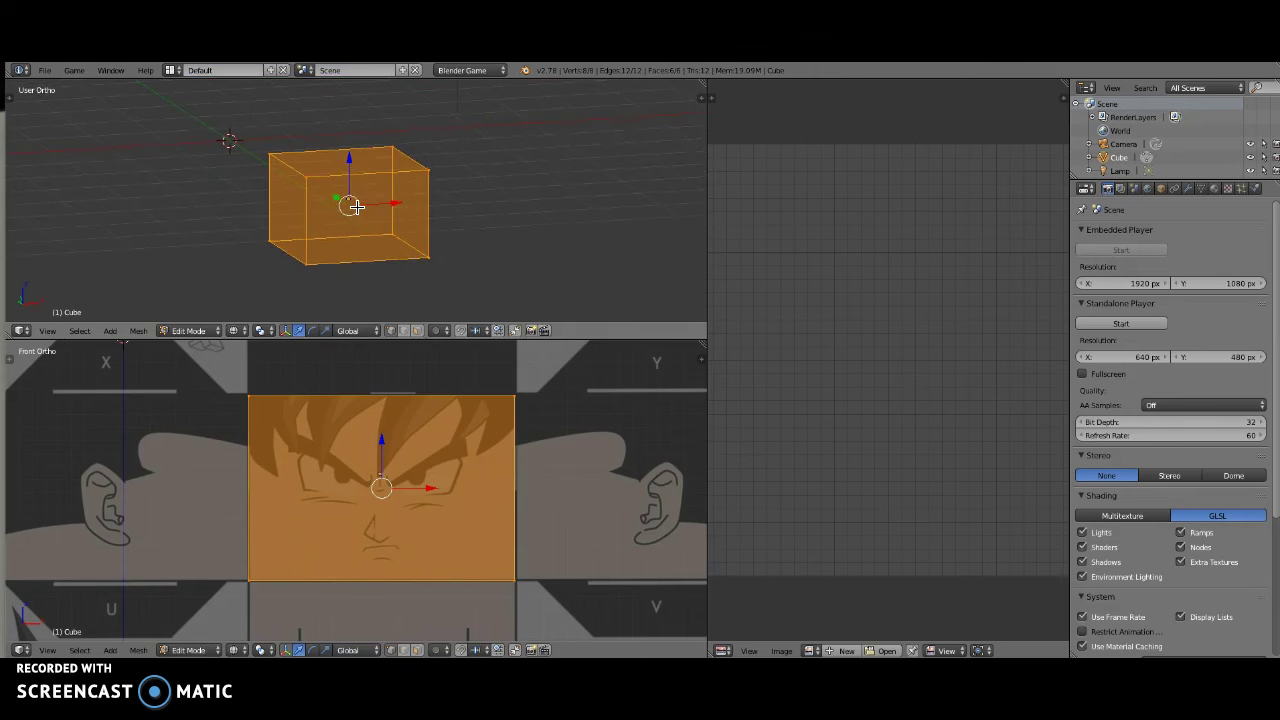
pyautogui.press('KP_5')
pyautogui.scroll(4, 360, 210)
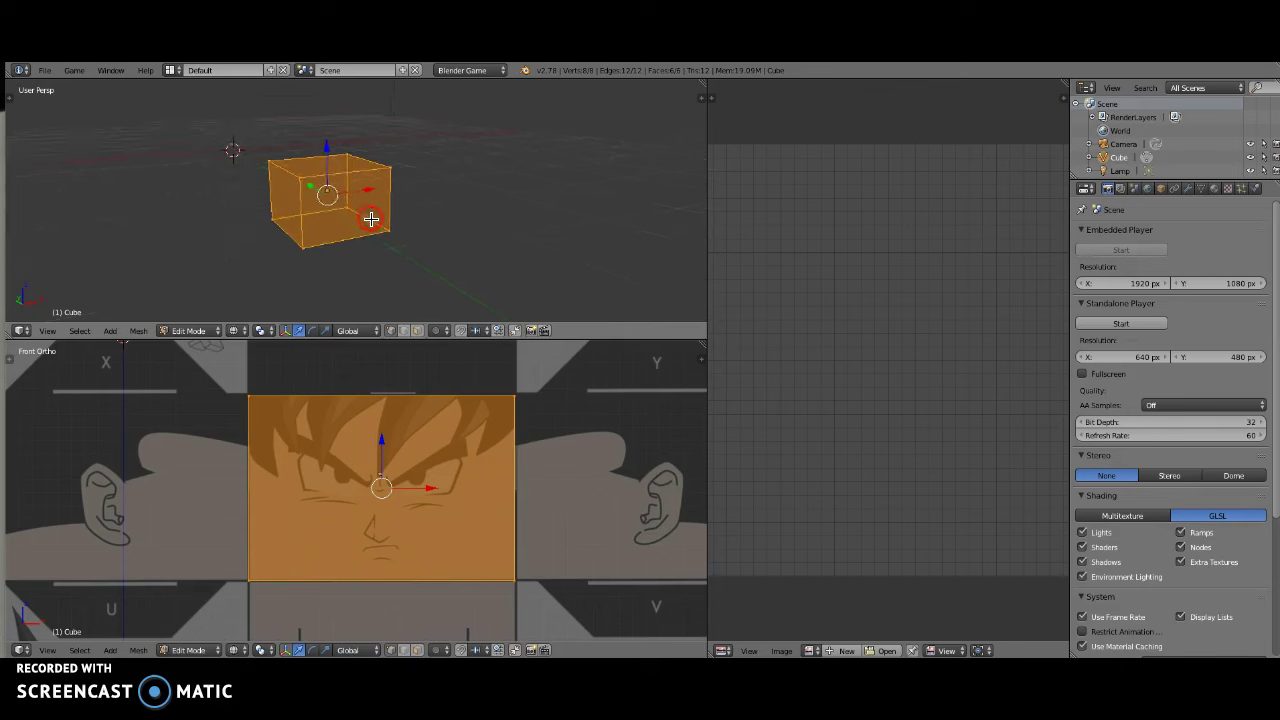
pyautogui.moveTo(344, 213); pyautogui.dragTo(320, 266, button='middle')
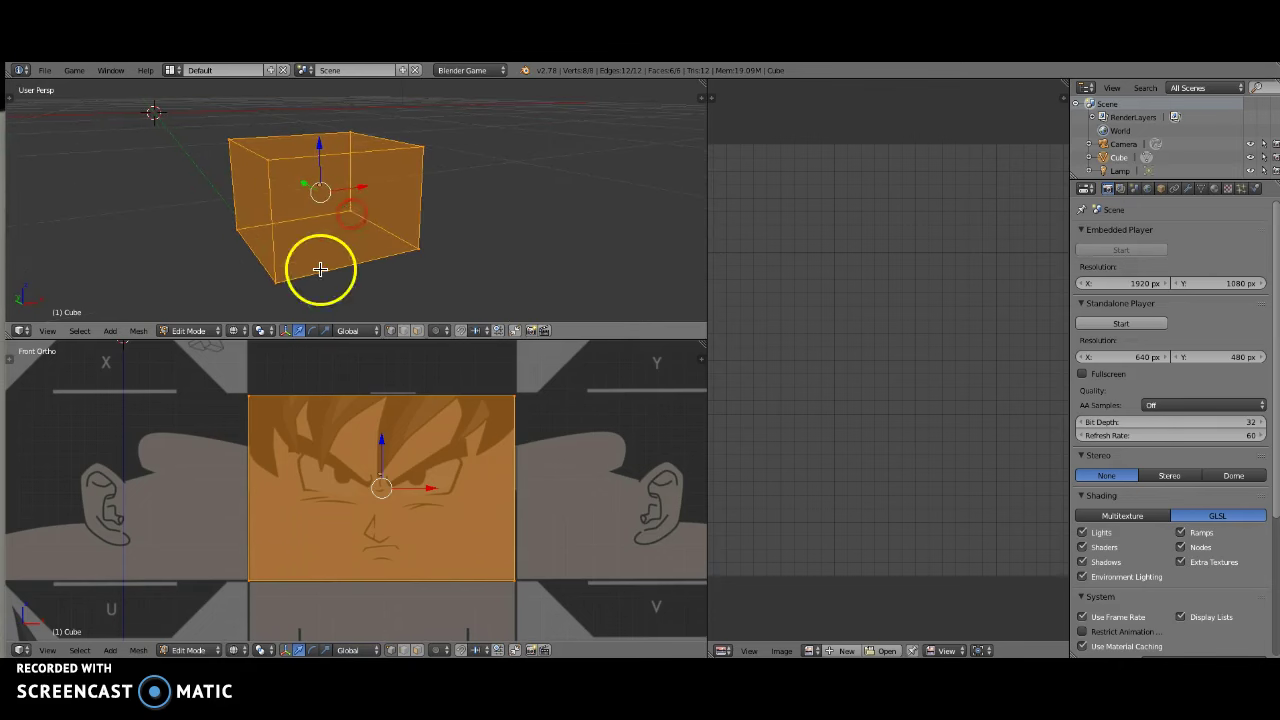
# Step: Set the perspective view's shading to Texture
pyautogui.click(238, 329)
pyautogui.click(250, 285)
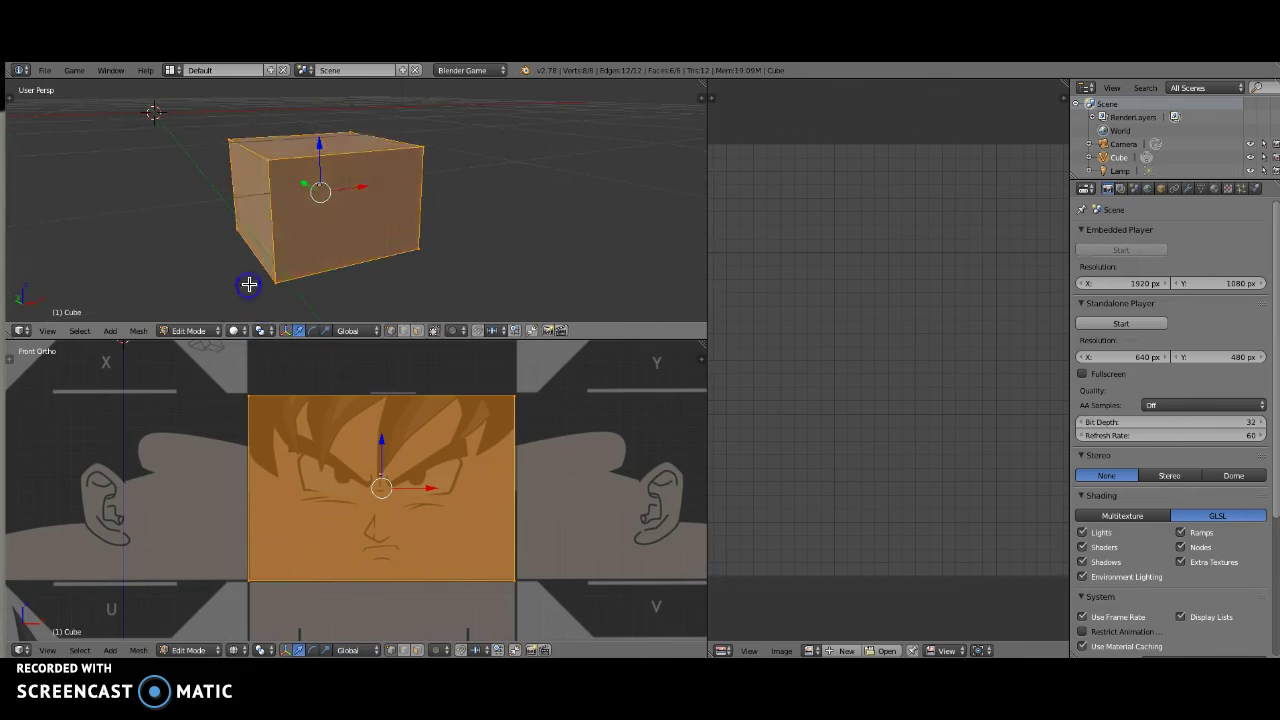
pyautogui.moveTo(329, 220)
pyautogui.mouseDown(button='middle')
pyautogui.moveTo(340, 227)
pyautogui.moveTo(323, 223)
pyautogui.mouseUp(button='middle')
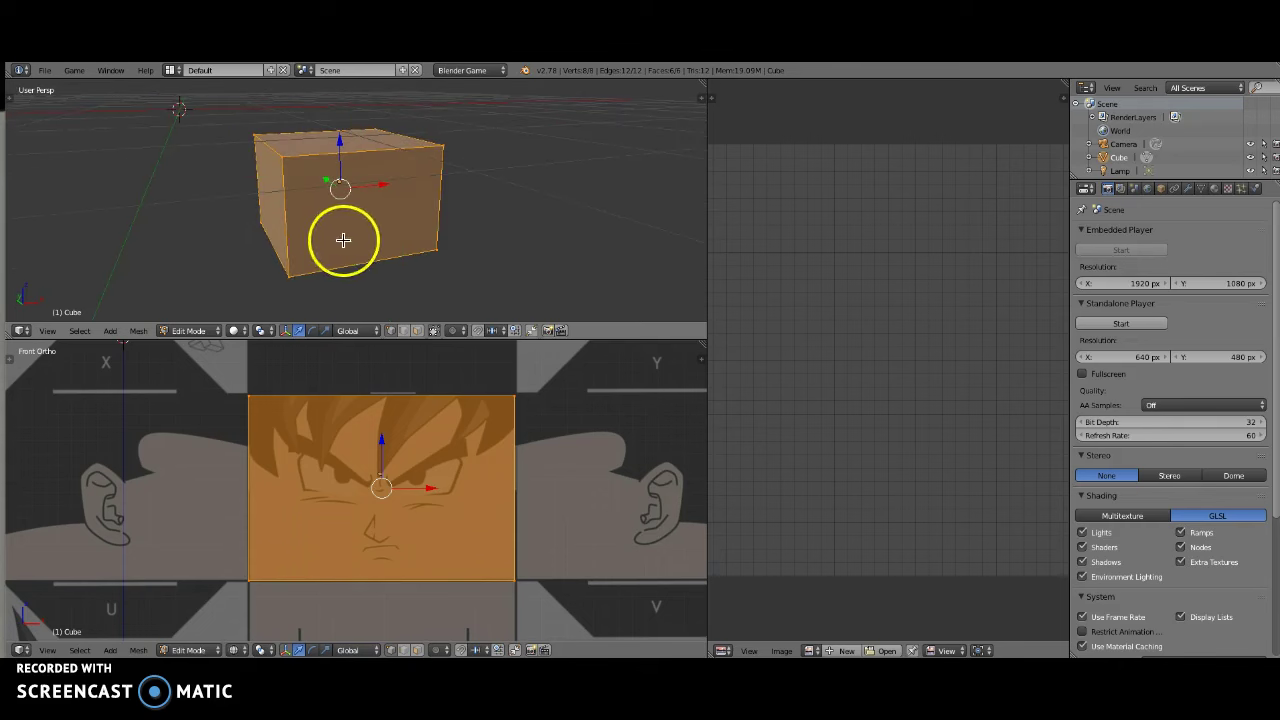
pyautogui.click(235, 330)
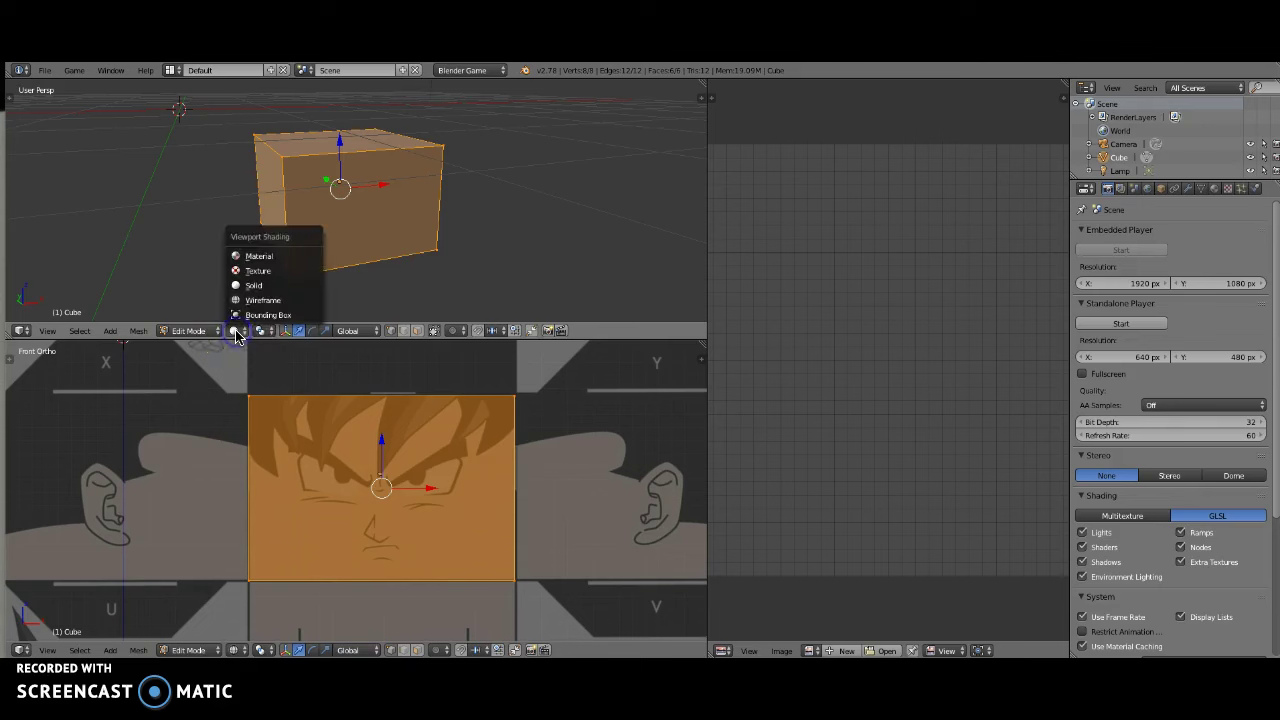
pyautogui.click(276, 272)
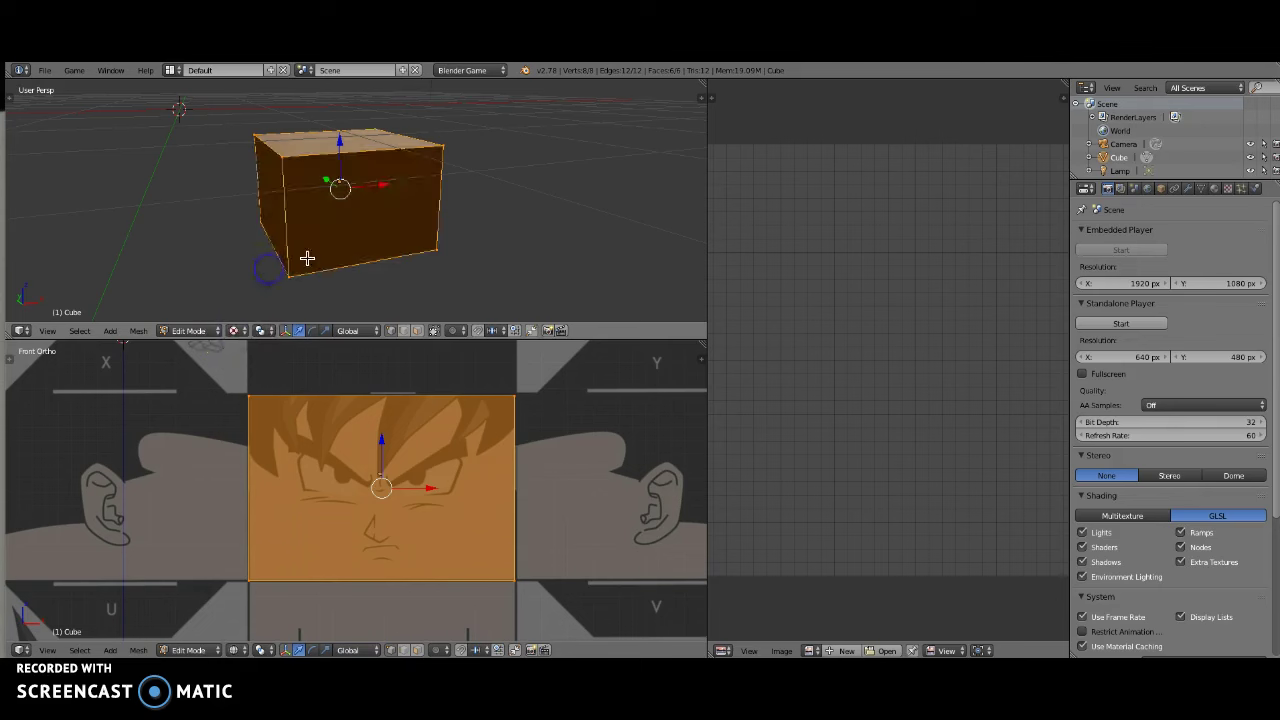
pyautogui.moveTo(346, 229)
pyautogui.mouseDown(button='middle')
pyautogui.moveTo(375, 242)
pyautogui.moveTo(346, 226)
pyautogui.moveTo(357, 228)
pyautogui.mouseUp(button='middle')
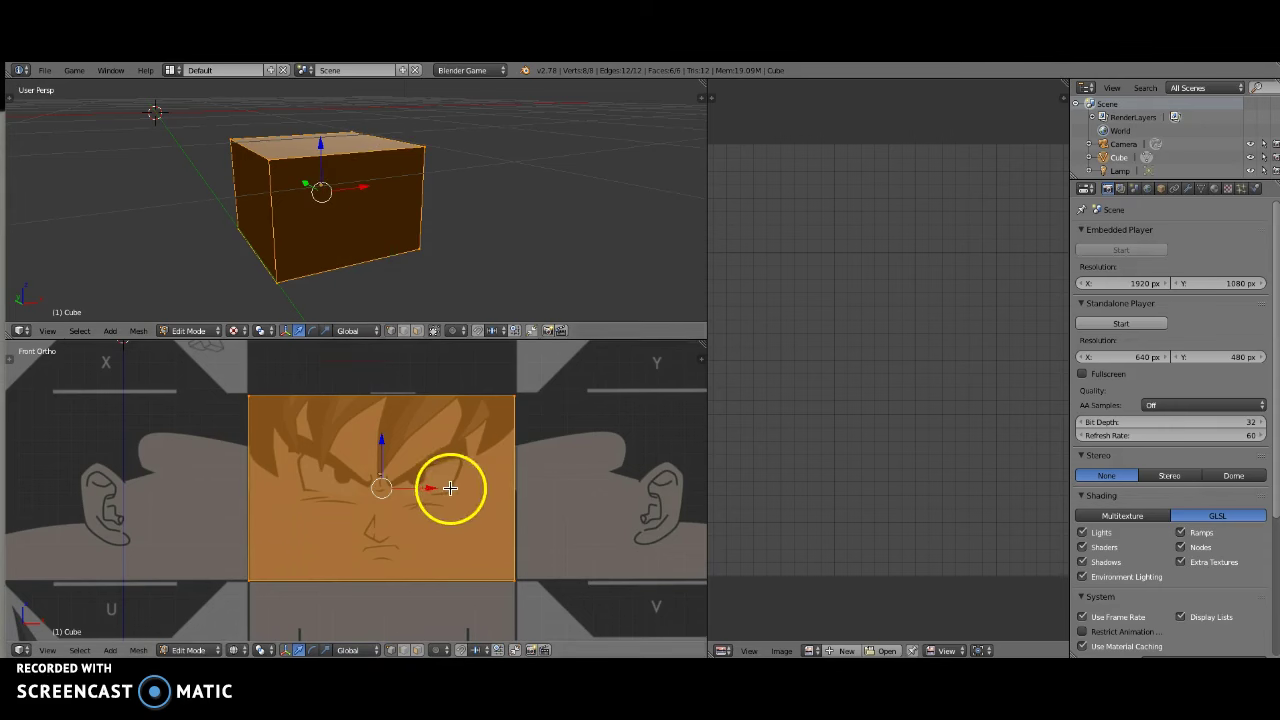
# Step: Switch the template view to Right Ortho and shift the whole mesh along Y to the rear edge of the ear panel
pyautogui.scroll(-1, 450, 488)
pyautogui.keyDown('shift'); pyautogui.moveTo(419, 486); pyautogui.dragTo(450, 480, button='middle'); pyautogui.keyUp('shift')
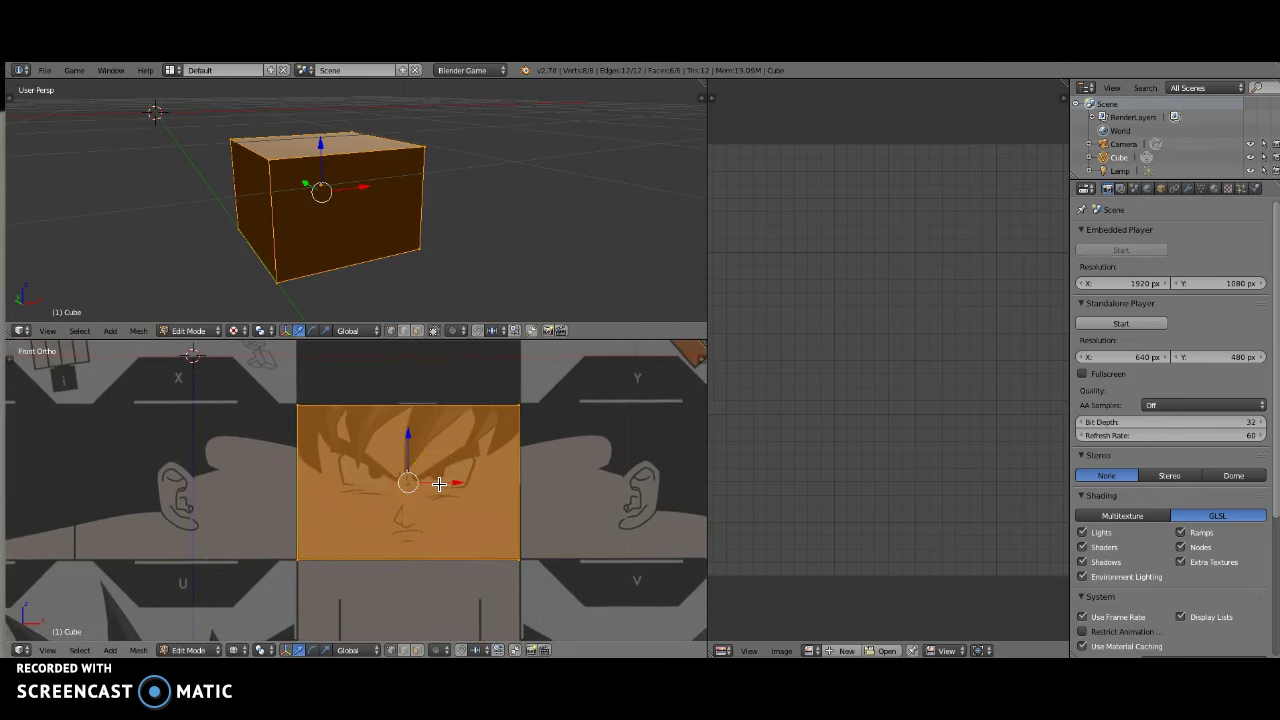
pyautogui.press('KP_3')
pyautogui.keyDown('shift'); pyautogui.moveTo(511, 495); pyautogui.dragTo(277, 471, button='middle'); pyautogui.keyUp('shift')
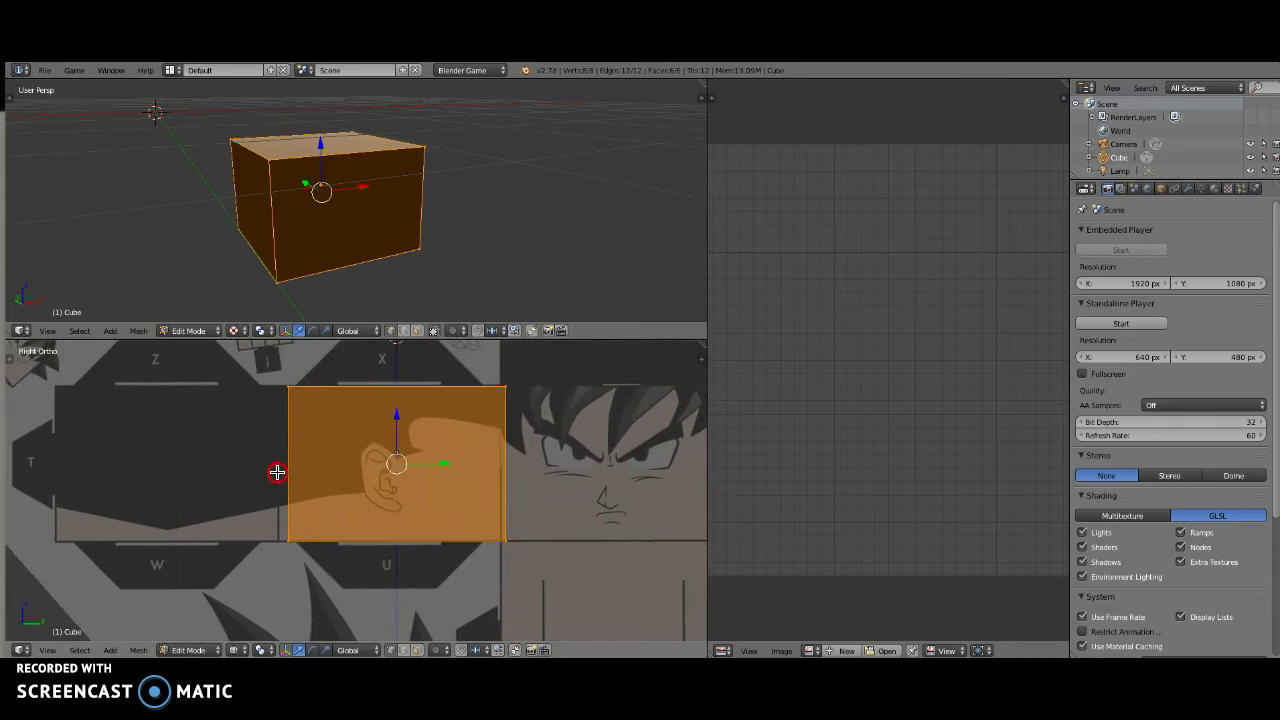
pyautogui.scroll(1, 381, 490)
pyautogui.keyDown('shift'); pyautogui.moveTo(406, 485); pyautogui.dragTo(386, 507, button='middle'); pyautogui.keyUp('shift')
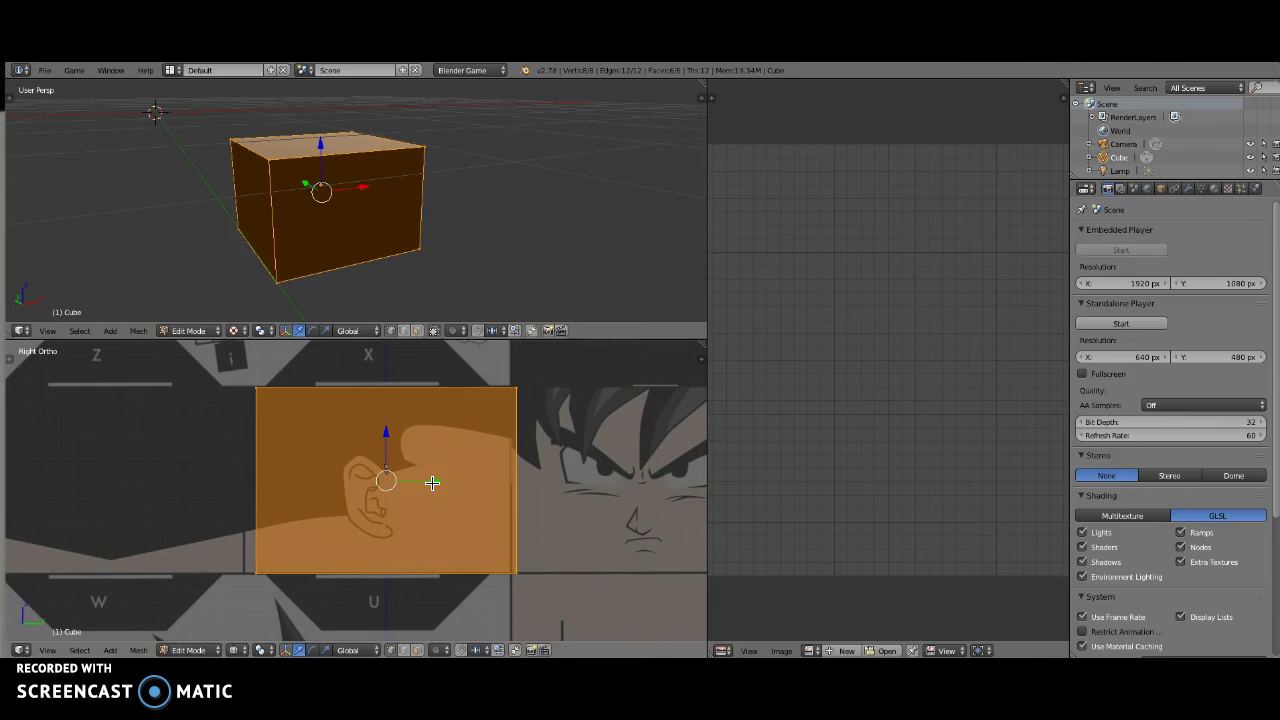
pyautogui.moveTo(432, 483)
pyautogui.mouseDown()
pyautogui.moveTo(474, 480)
pyautogui.moveTo(423, 480)
pyautogui.mouseUp()
# Step: Move the vertices on the face-panel side along Y to the ear panel's edge, and reselect the whole mesh
pyautogui.scroll(2, 451, 494)
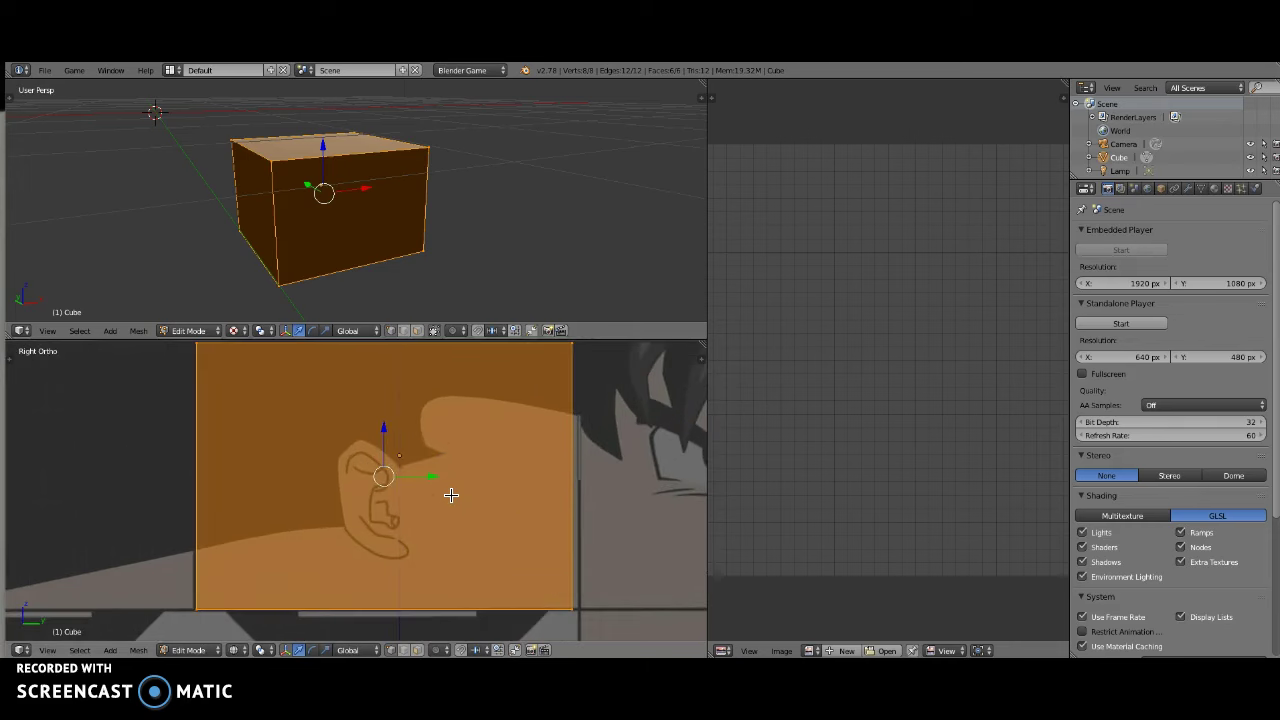
pyautogui.keyDown('shift'); pyautogui.moveTo(451, 494); pyautogui.dragTo(440, 511, button='middle'); pyautogui.keyUp('shift')
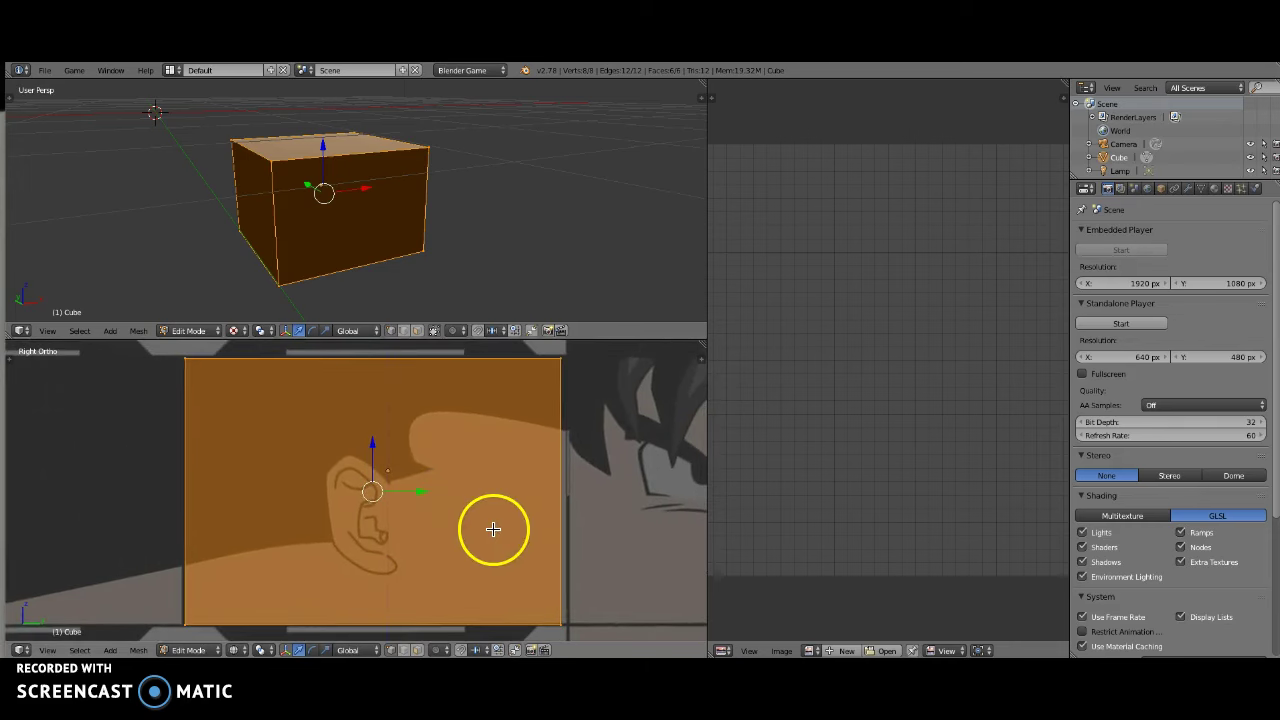
pyautogui.press('a')
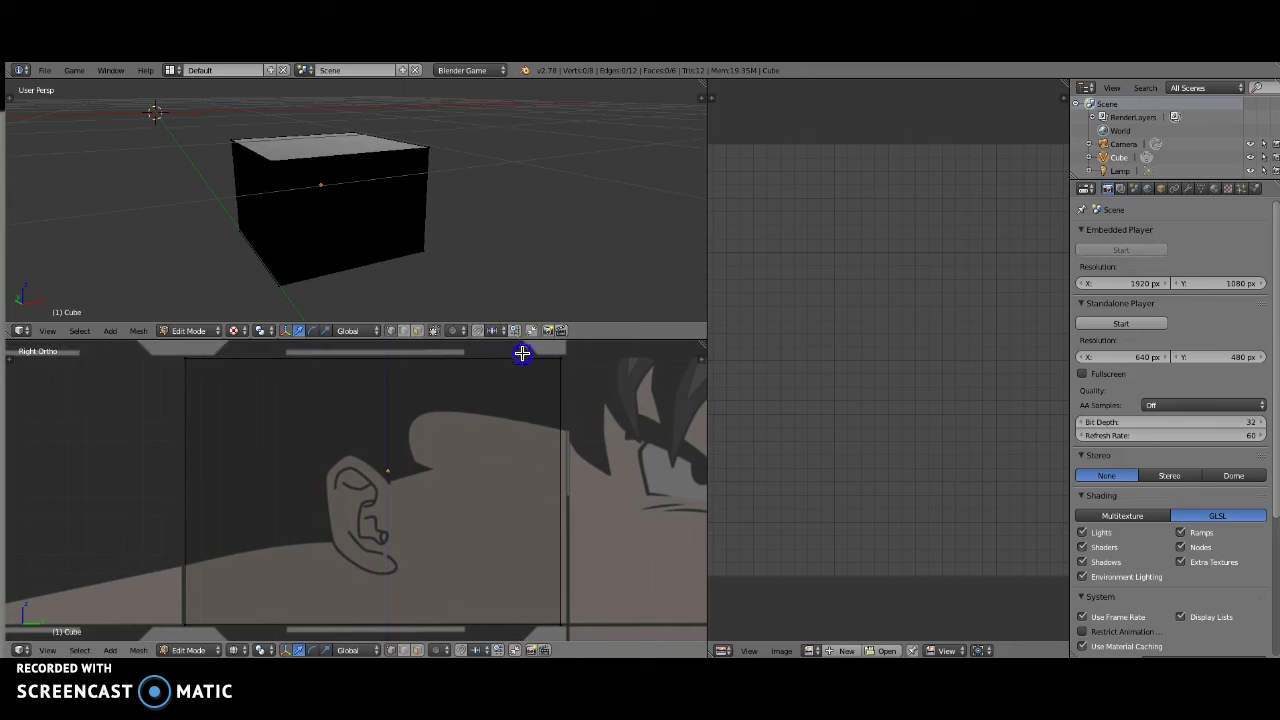
pyautogui.moveTo(522, 353); pyautogui.dragTo(623, 628)
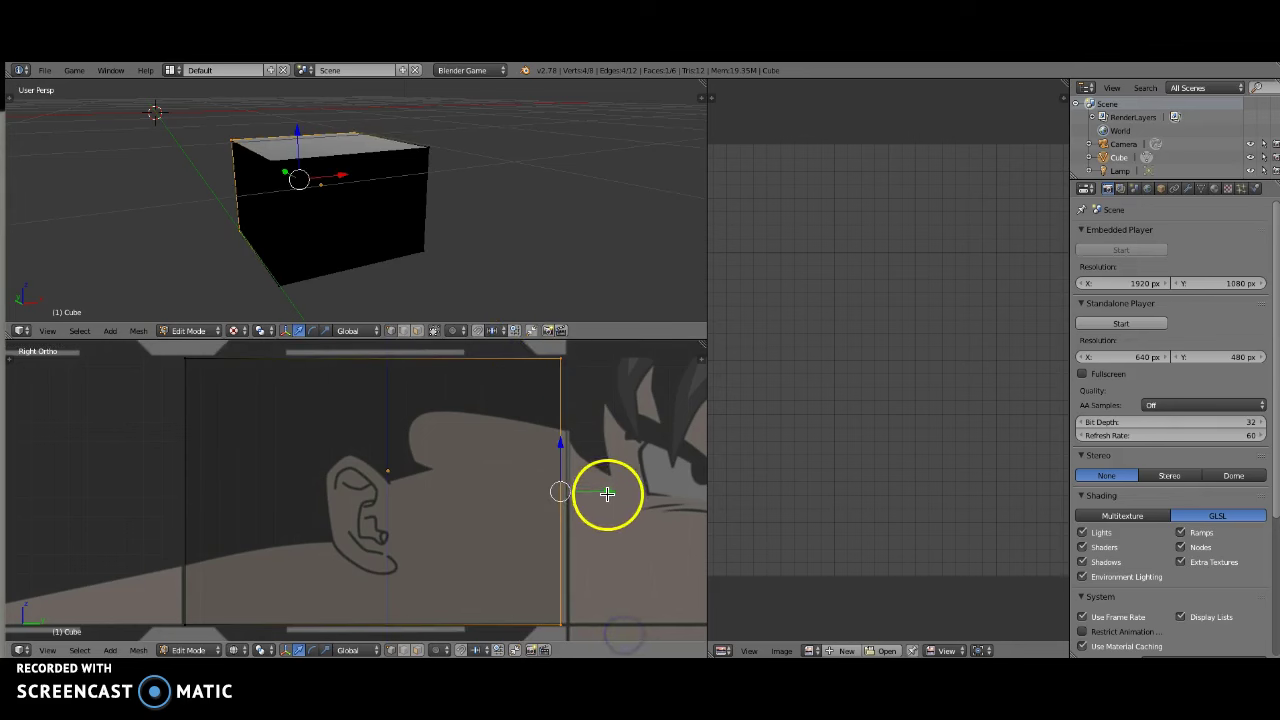
pyautogui.moveTo(607, 493)
pyautogui.mouseDown()
pyautogui.moveTo(589, 489)
pyautogui.moveTo(618, 488)
pyautogui.mouseUp()
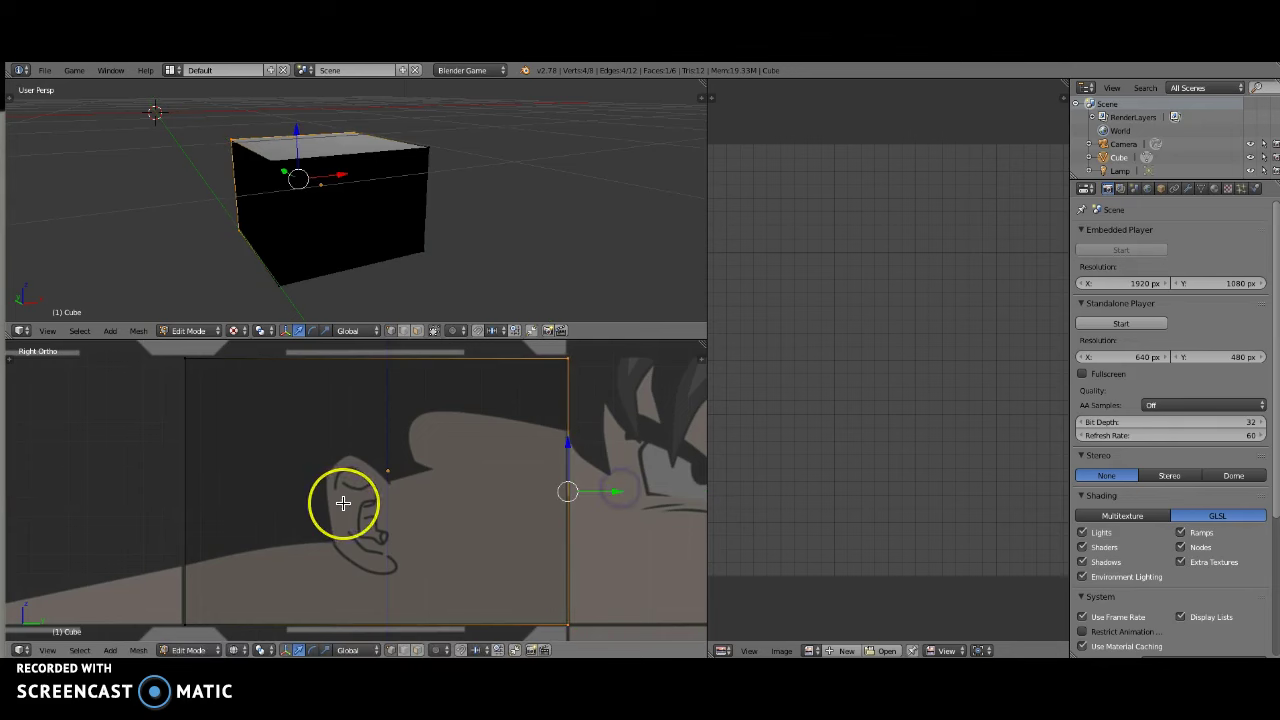
pyautogui.press('a')
pyautogui.press('a')
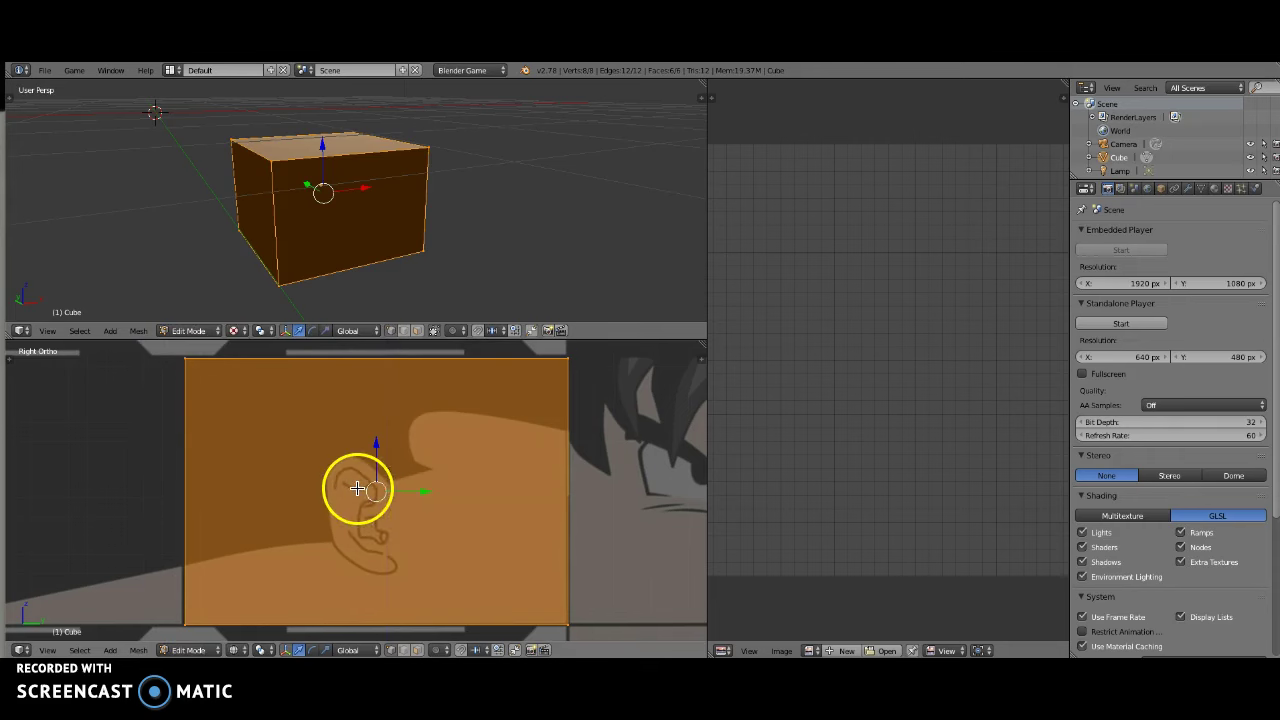
pyautogui.scroll(-2, 357, 486)
pyautogui.keyDown('shift'); pyautogui.moveTo(407, 476); pyautogui.dragTo(307, 488, button='middle'); pyautogui.keyUp('shift')
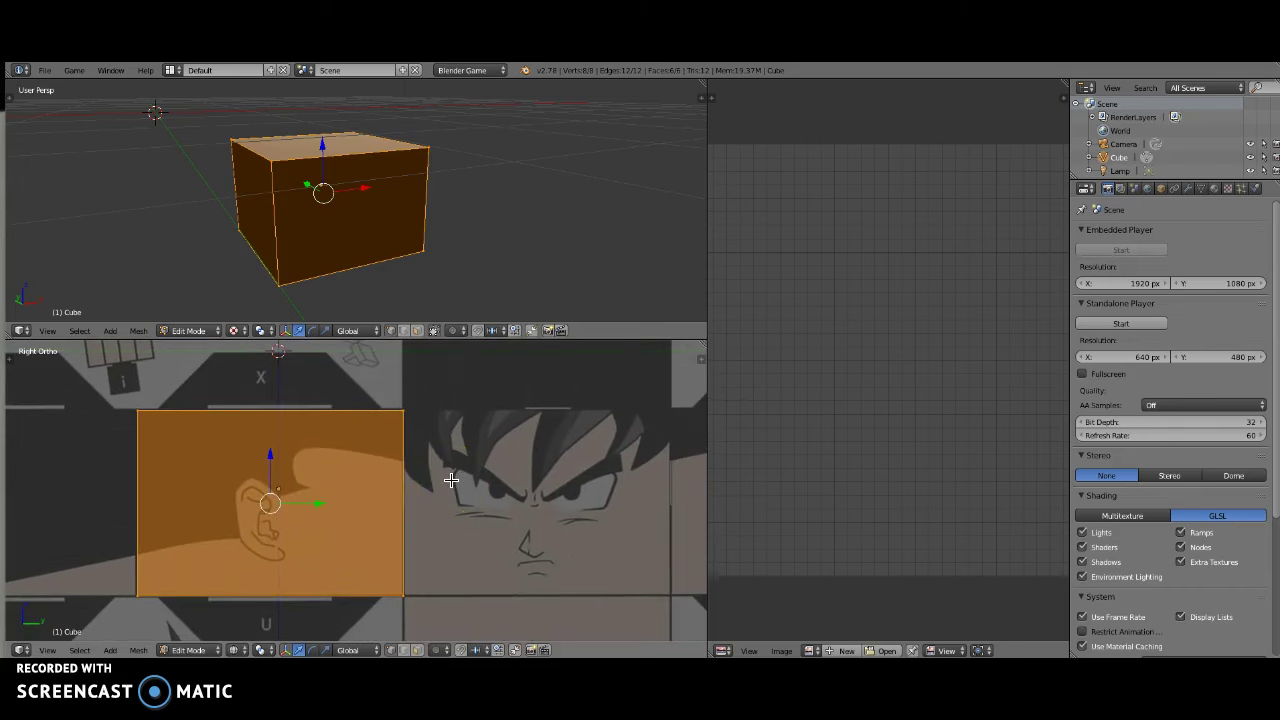
# Step: Switch the template view to Top Ortho and move the whole mesh along Y onto the top-of-head panel
pyautogui.press('KP_7')
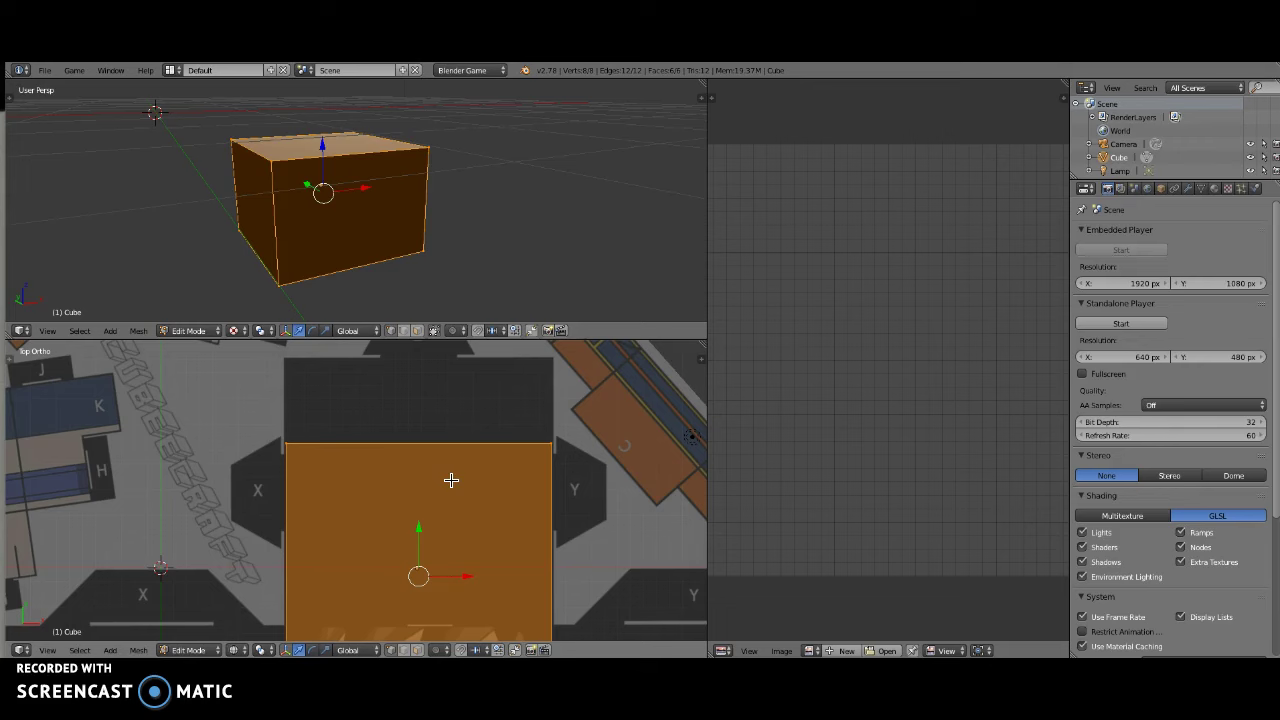
pyautogui.moveTo(461, 518)
pyautogui.keyDown('shift'); pyautogui.mouseDown(button='middle')
pyautogui.moveTo(463, 434)
pyautogui.moveTo(462, 514)
pyautogui.mouseUp(button='middle'); pyautogui.keyUp('shift')
pyautogui.scroll(-1, 466, 451)
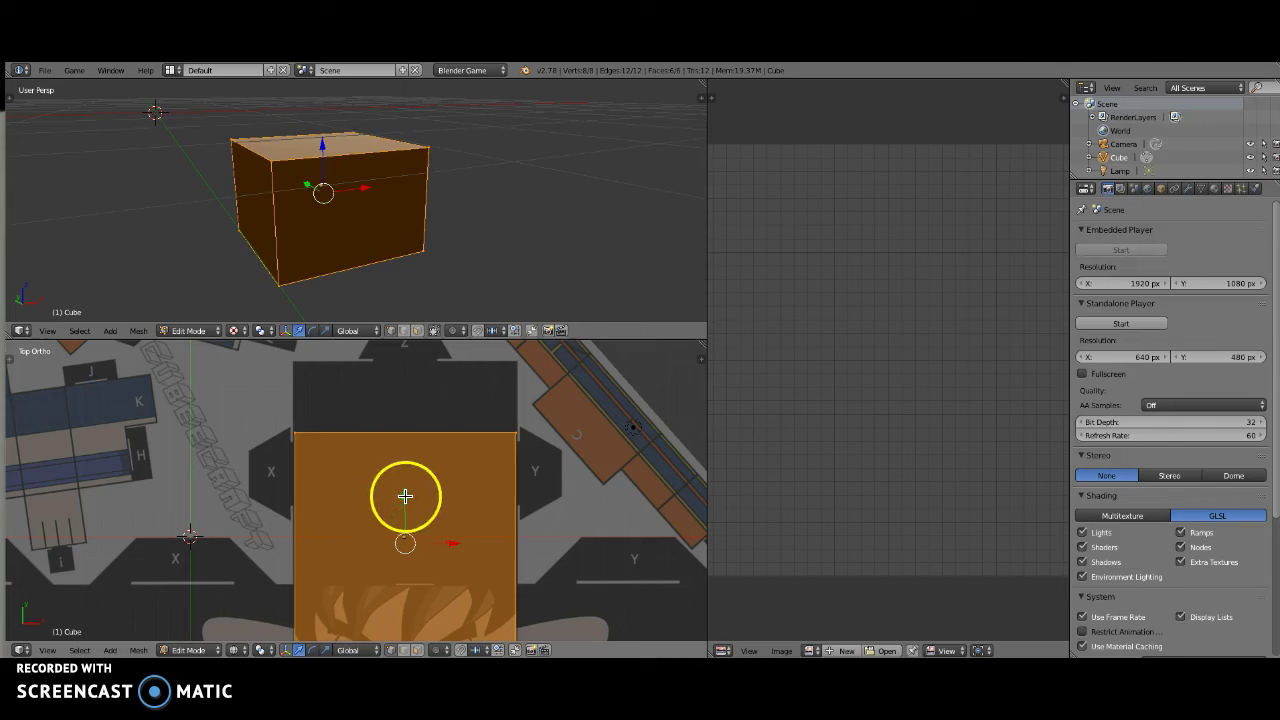
pyautogui.moveTo(404, 495); pyautogui.dragTo(413, 424)
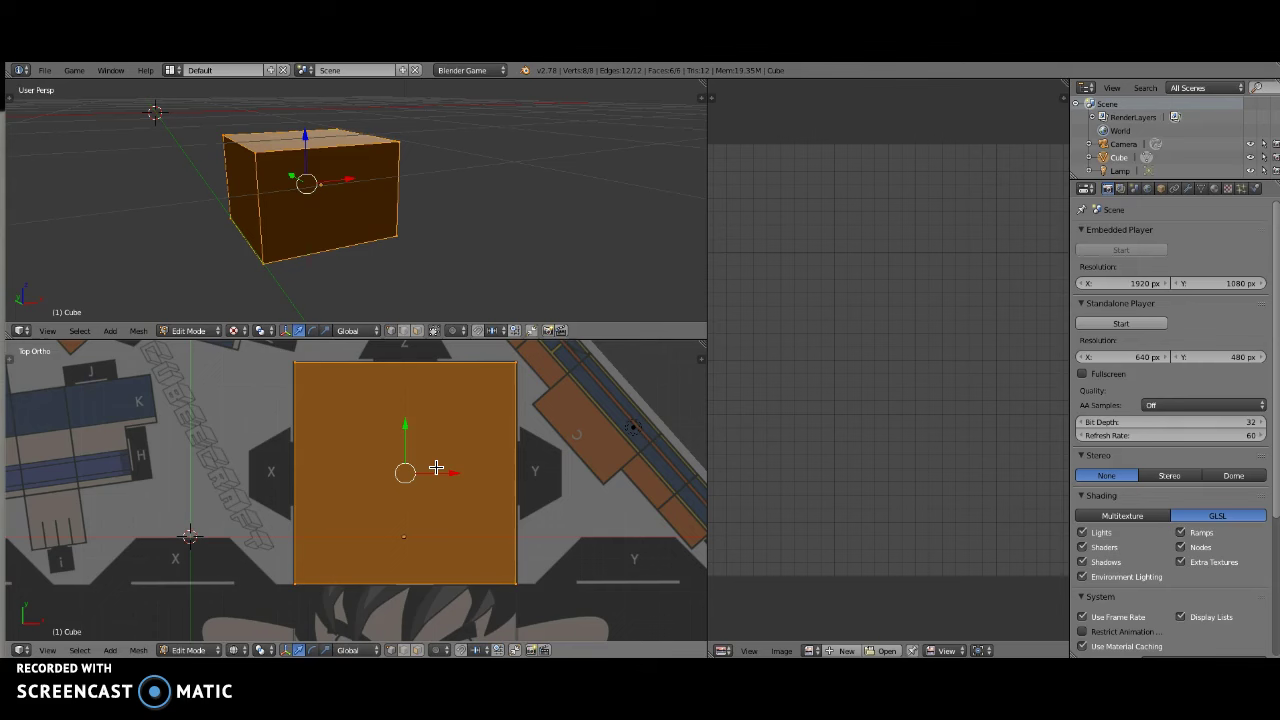
# Step: Compare the cube with the template's face, ear and top-of-head panels in the front, right and top views
pyautogui.press('KP_1')
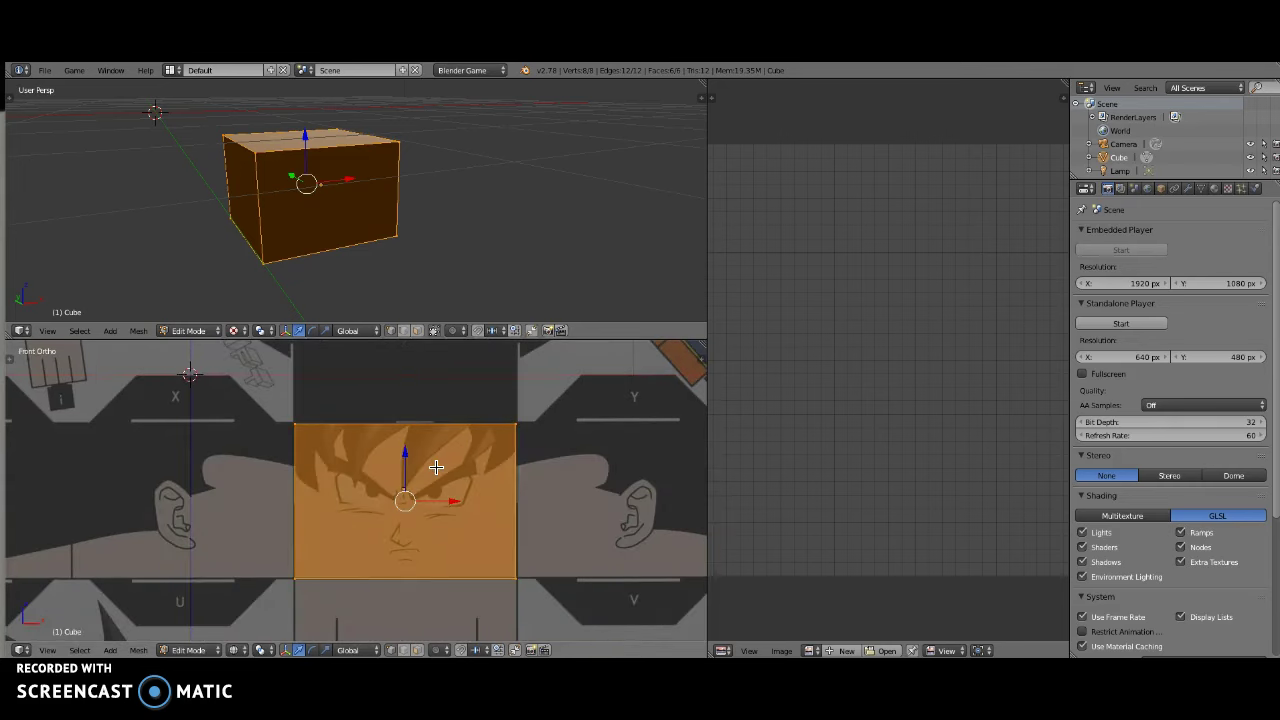
pyautogui.press('KP_3')
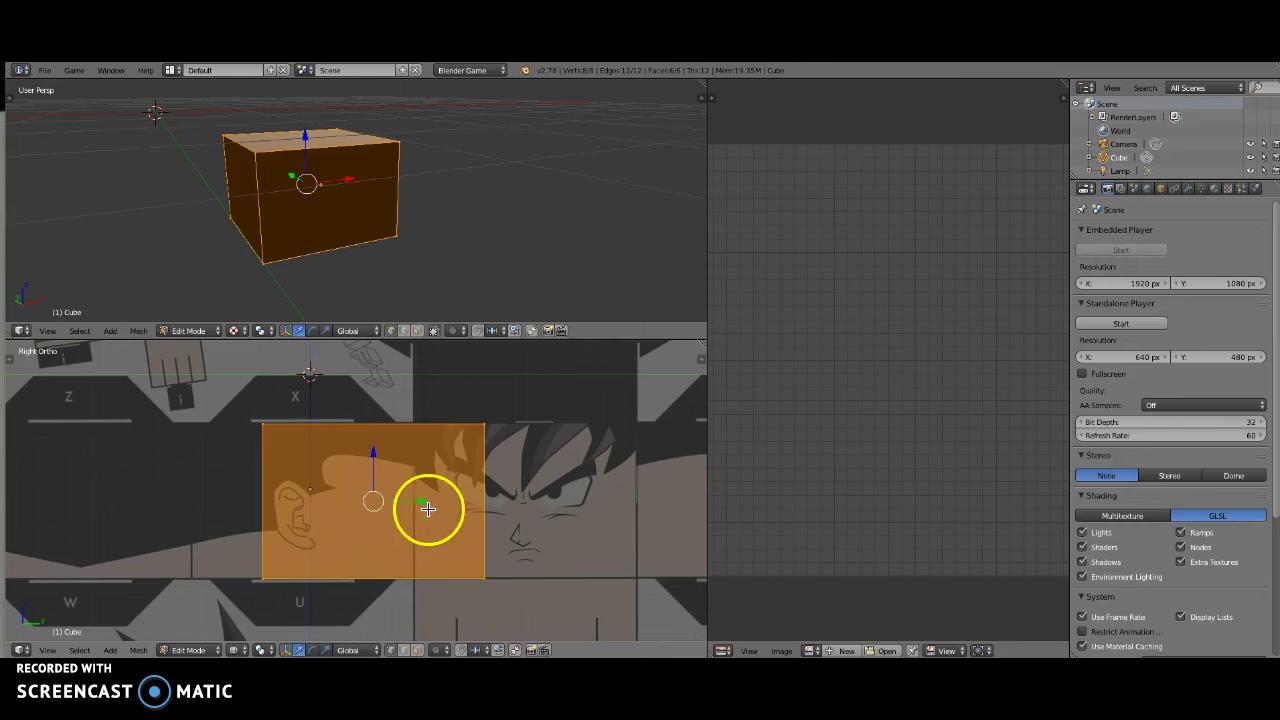
pyautogui.moveTo(443, 478); pyautogui.dragTo(412, 473)
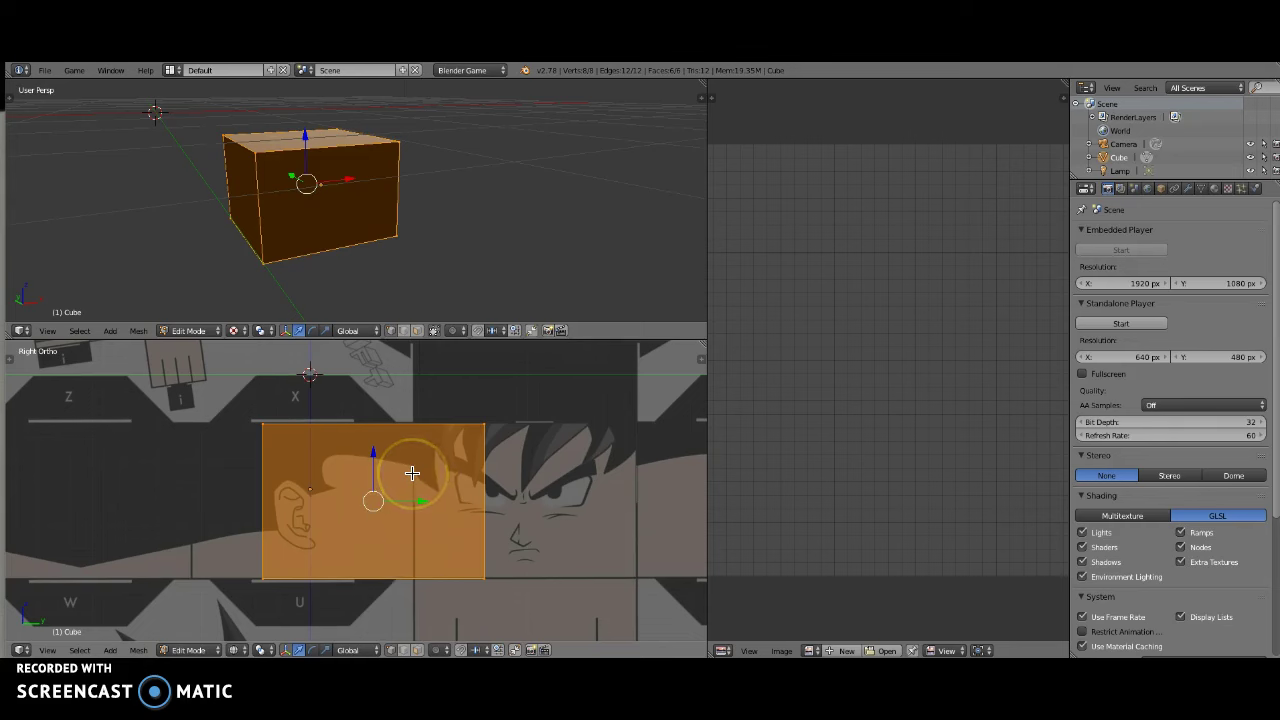
pyautogui.press('KP_7')
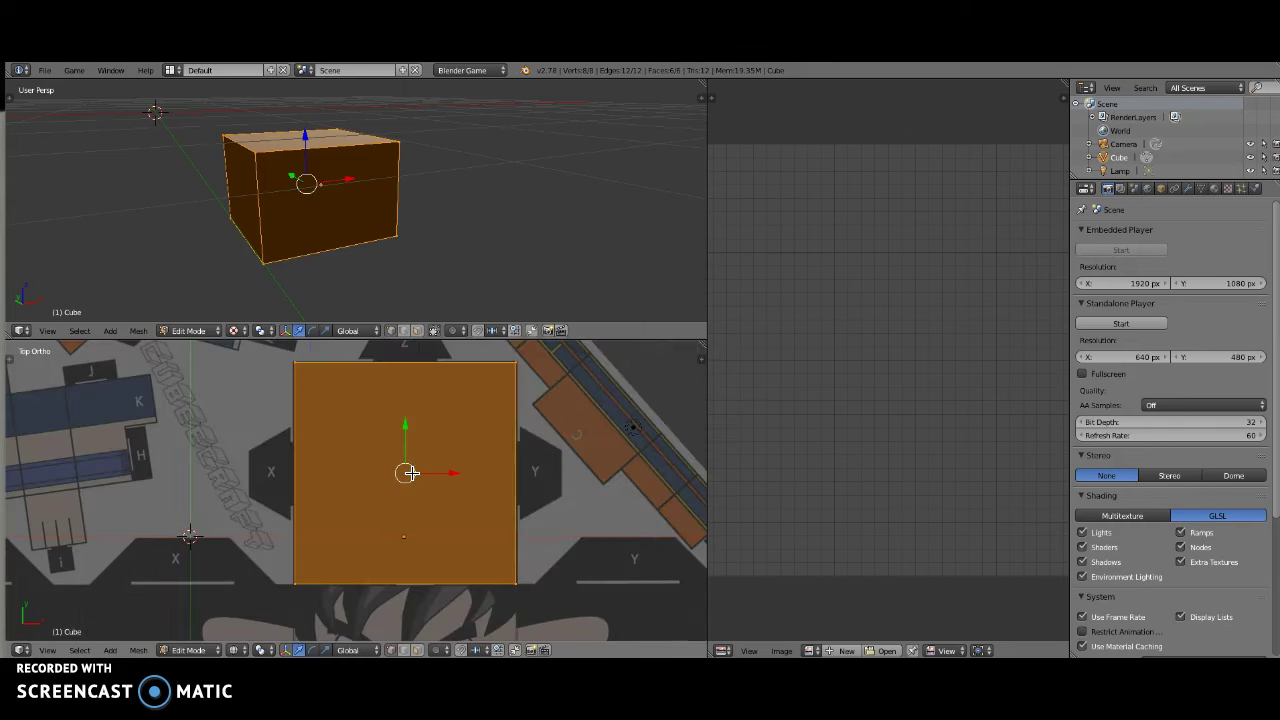
pyautogui.press('KP_1')
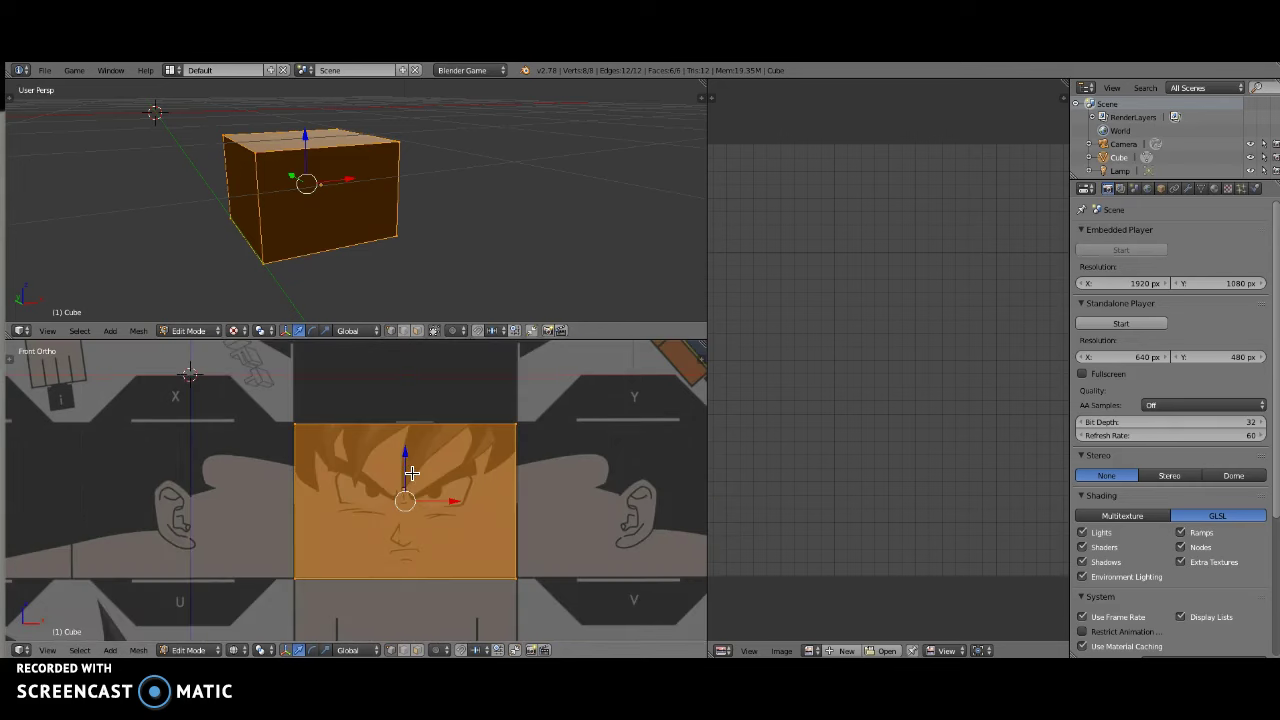
pyautogui.press('KP_3')
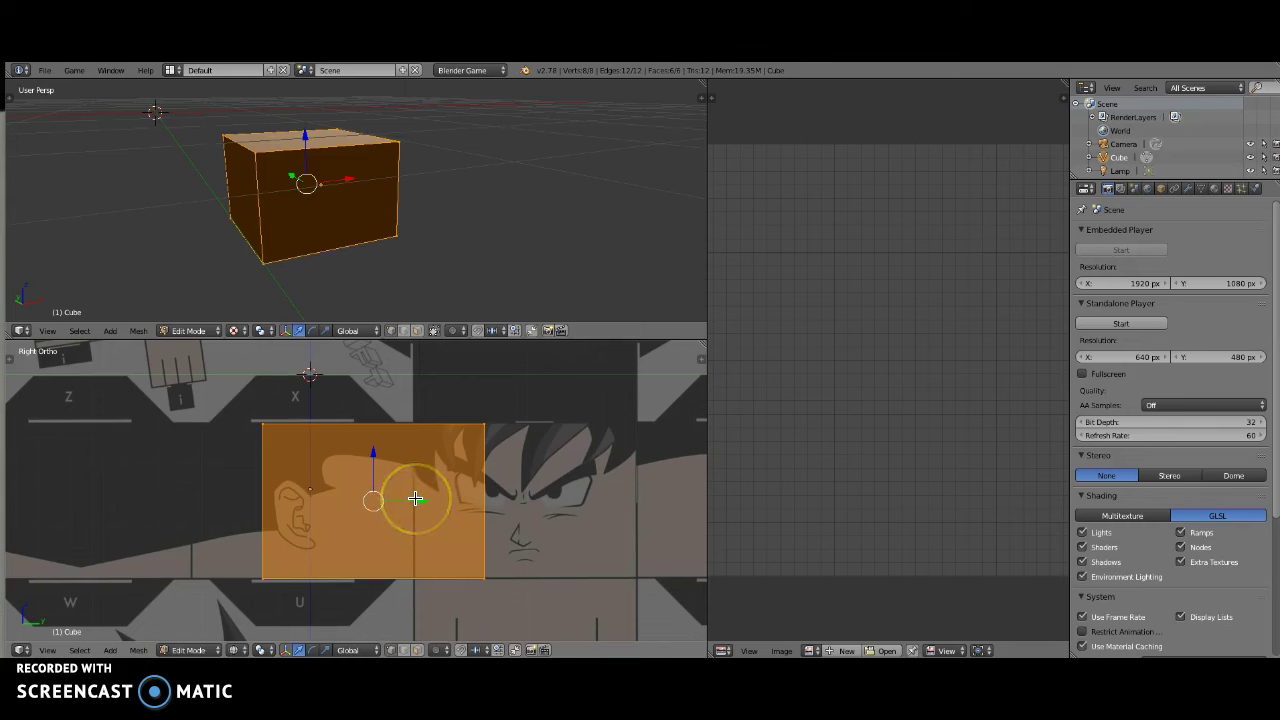
pyautogui.press('KP_7')
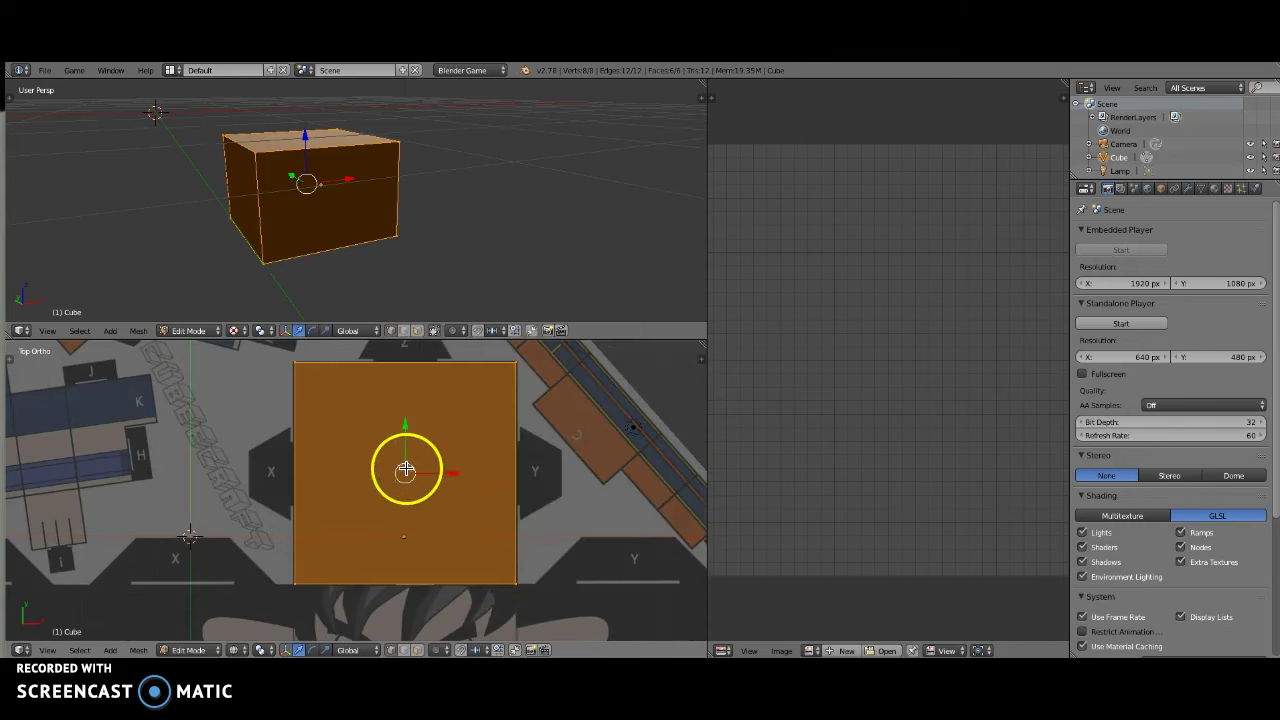
pyautogui.keyDown('shift'); pyautogui.moveTo(433, 462); pyautogui.dragTo(430, 467, button='middle'); pyautogui.keyUp('shift')
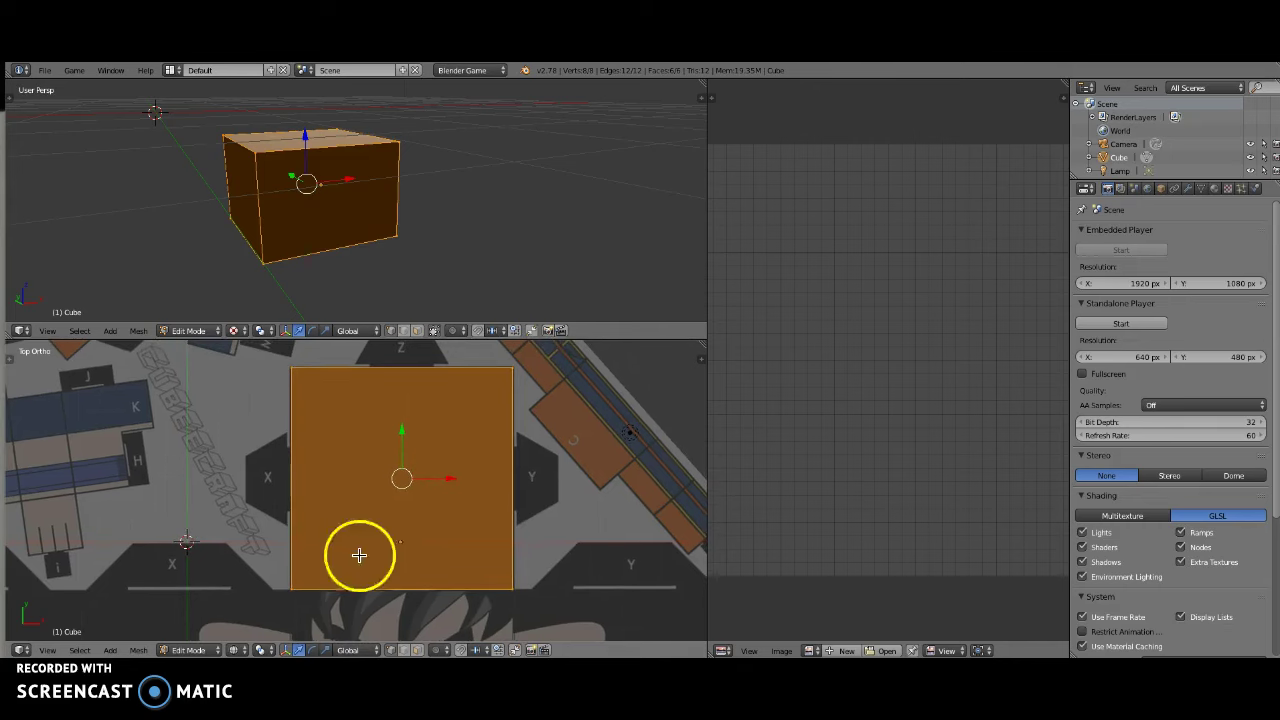
pyautogui.moveTo(429, 490); pyautogui.dragTo(440, 506)
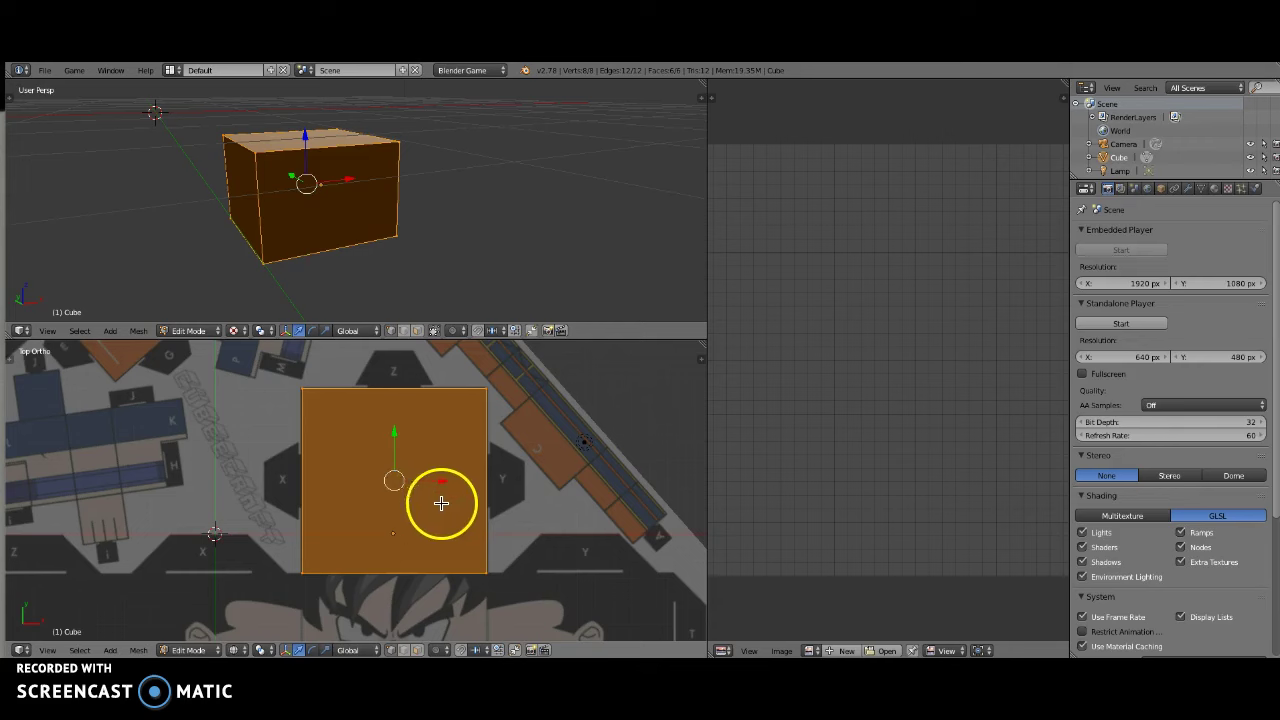
pyautogui.scroll(-1, 440, 480)
pyautogui.press('KP_1')
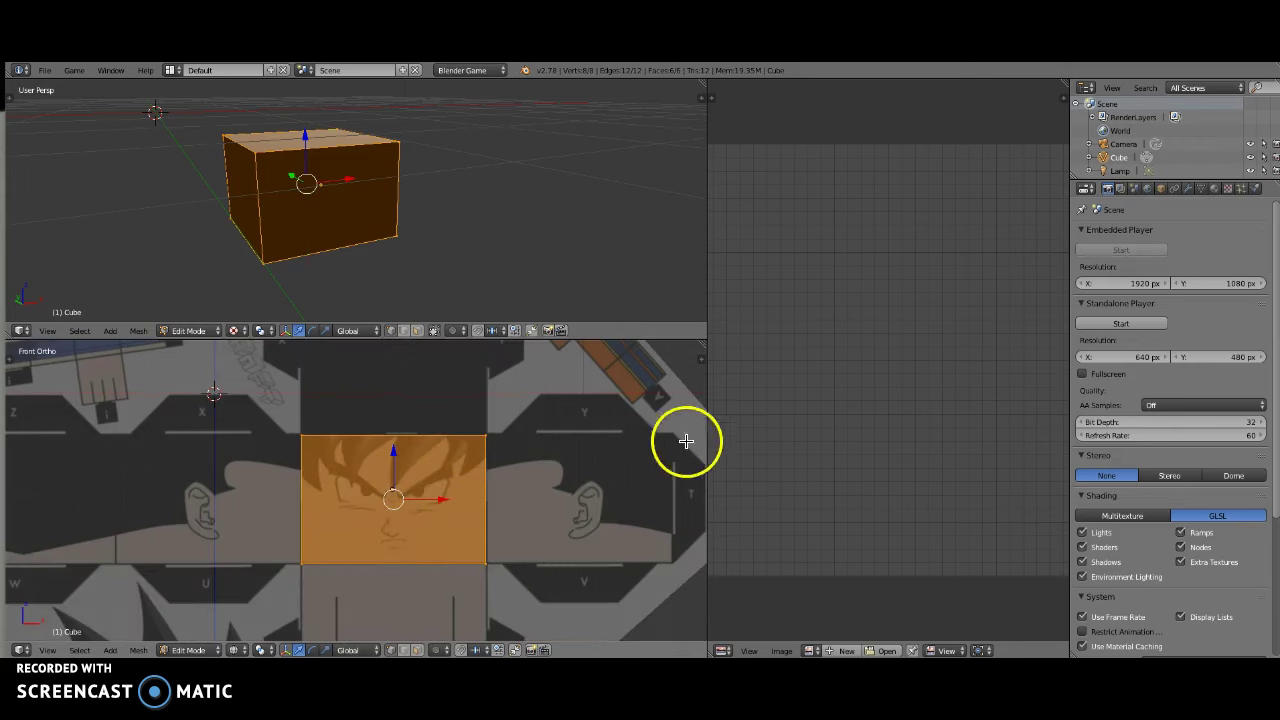
# Step: Narrow the two stacked 3D views to give the image editor more width, and recentre the cube in the perspective view
pyautogui.moveTo(708, 426); pyautogui.dragTo(537, 417)
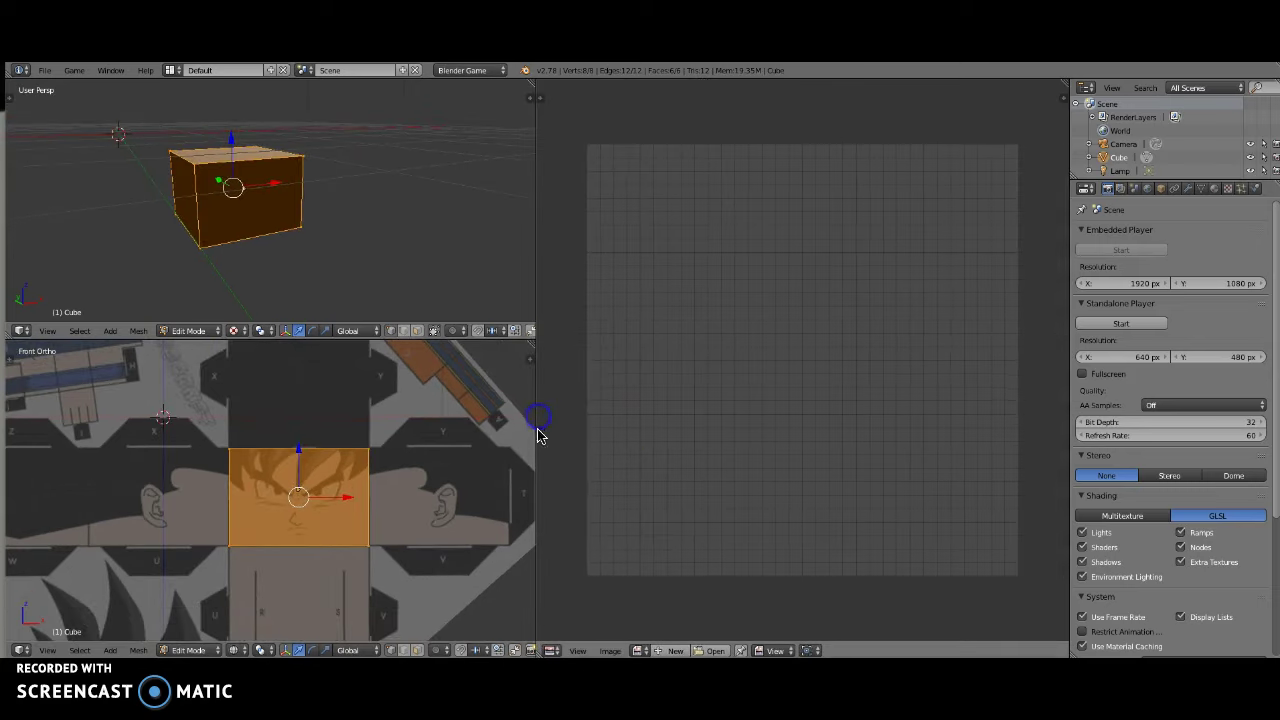
pyautogui.keyDown('shift'); pyautogui.moveTo(251, 217); pyautogui.dragTo(273, 240, button='middle'); pyautogui.keyUp('shift')
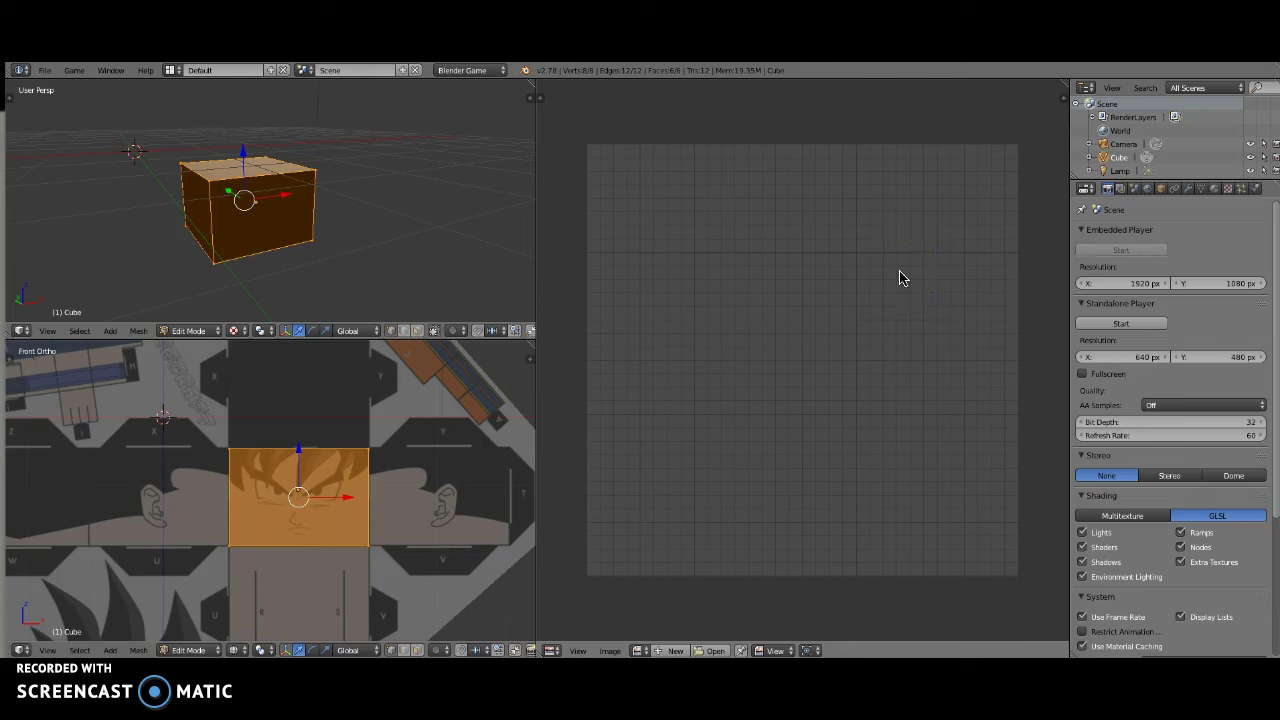
pyautogui.rightClick(874, 277)
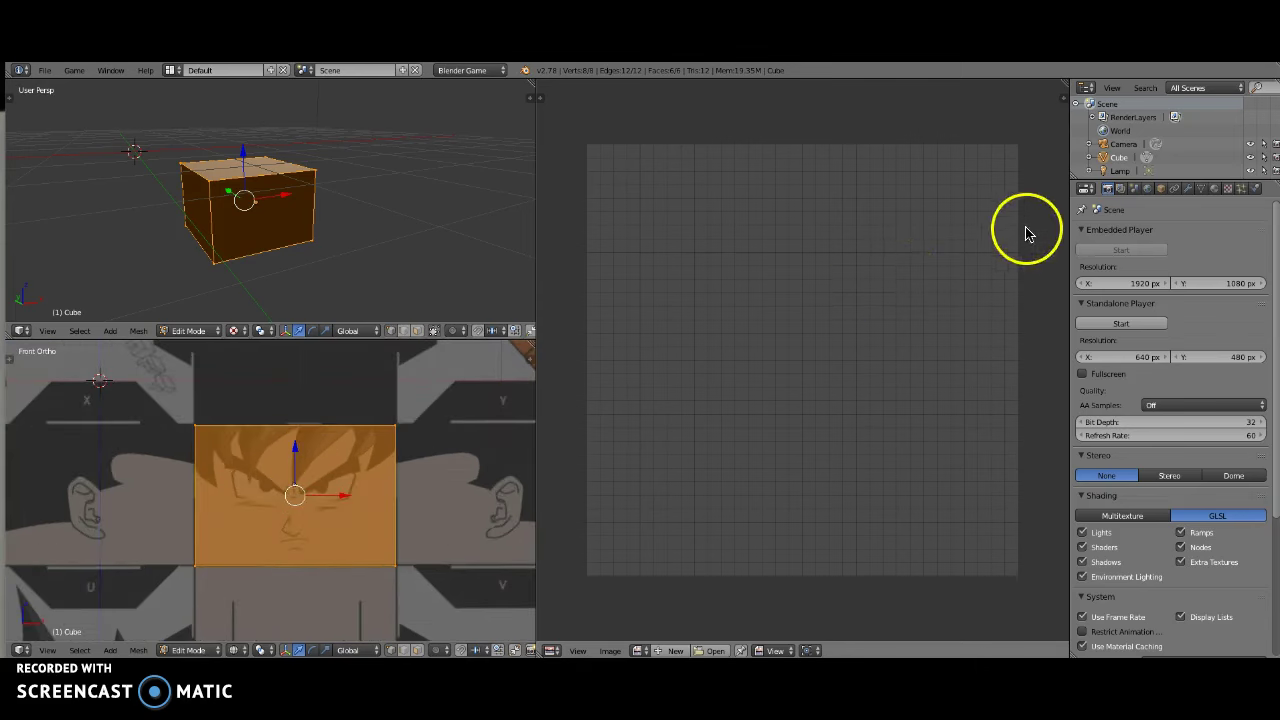
# Step: Rename the cube object as Goku head
pyautogui.click(1215, 189)
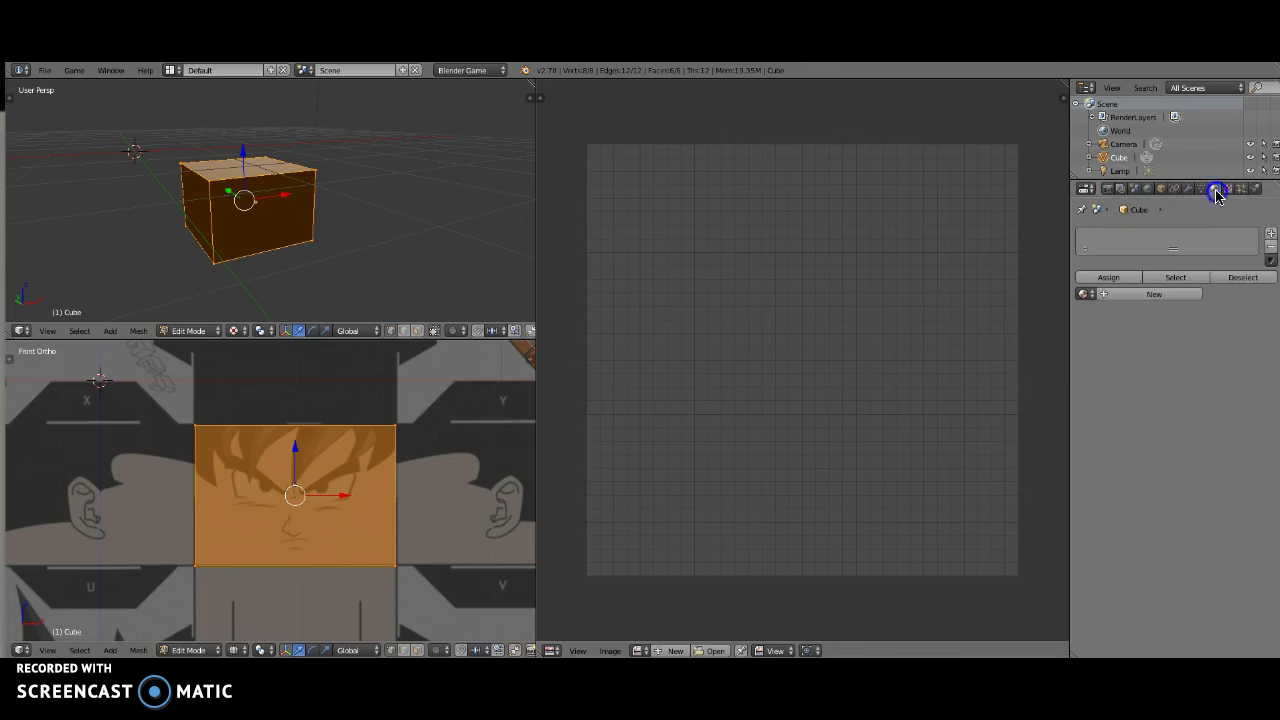
pyautogui.click(1160, 189)
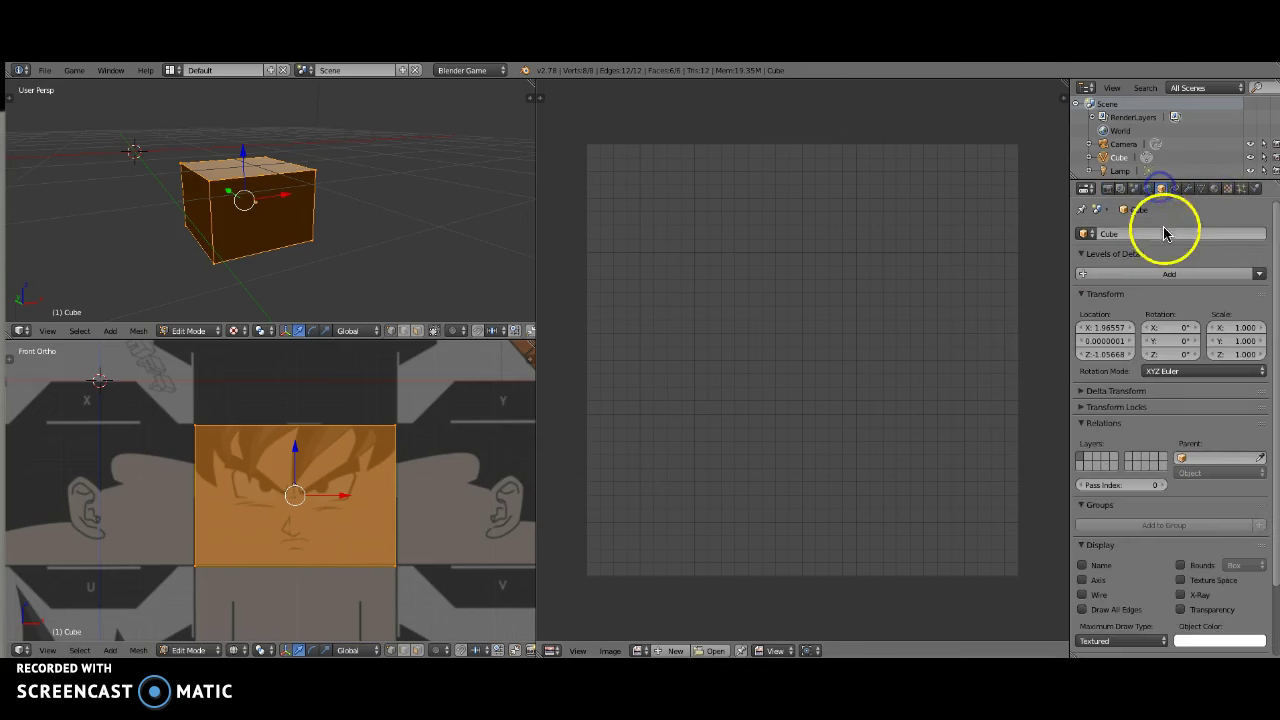
pyautogui.click(1133, 234)
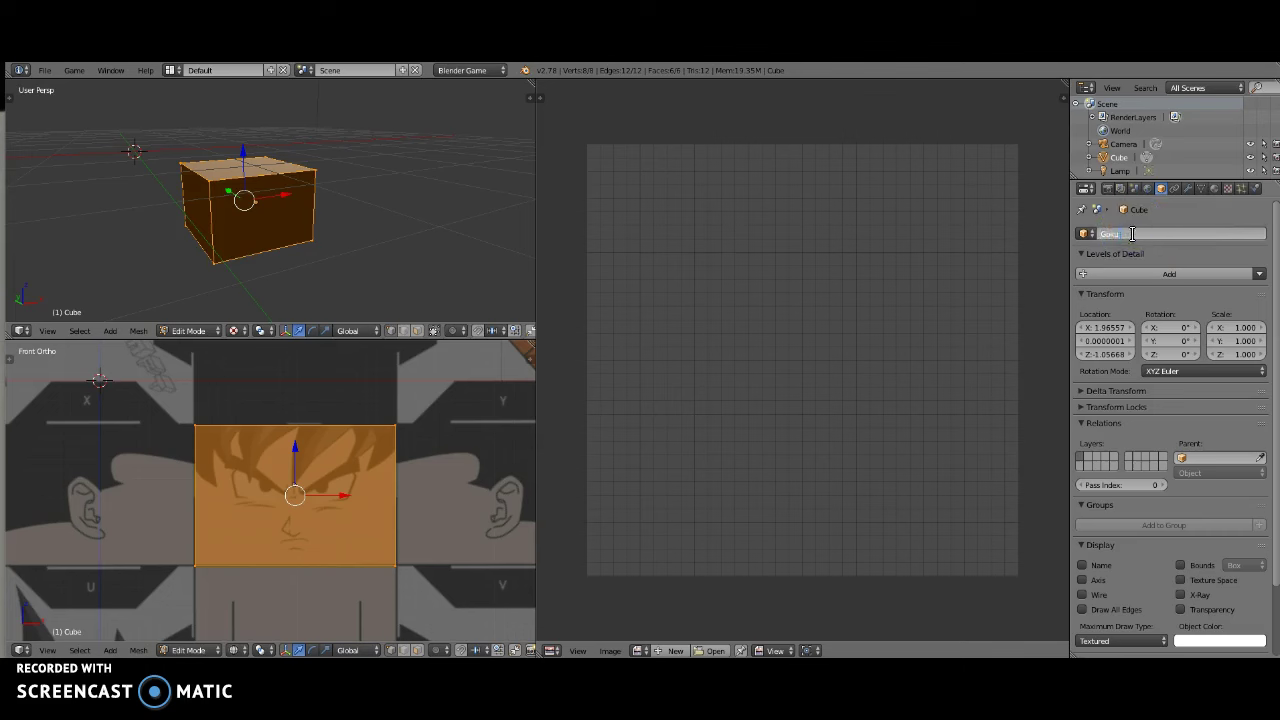
pyautogui.write('Goku head')
pyautogui.press('Return')
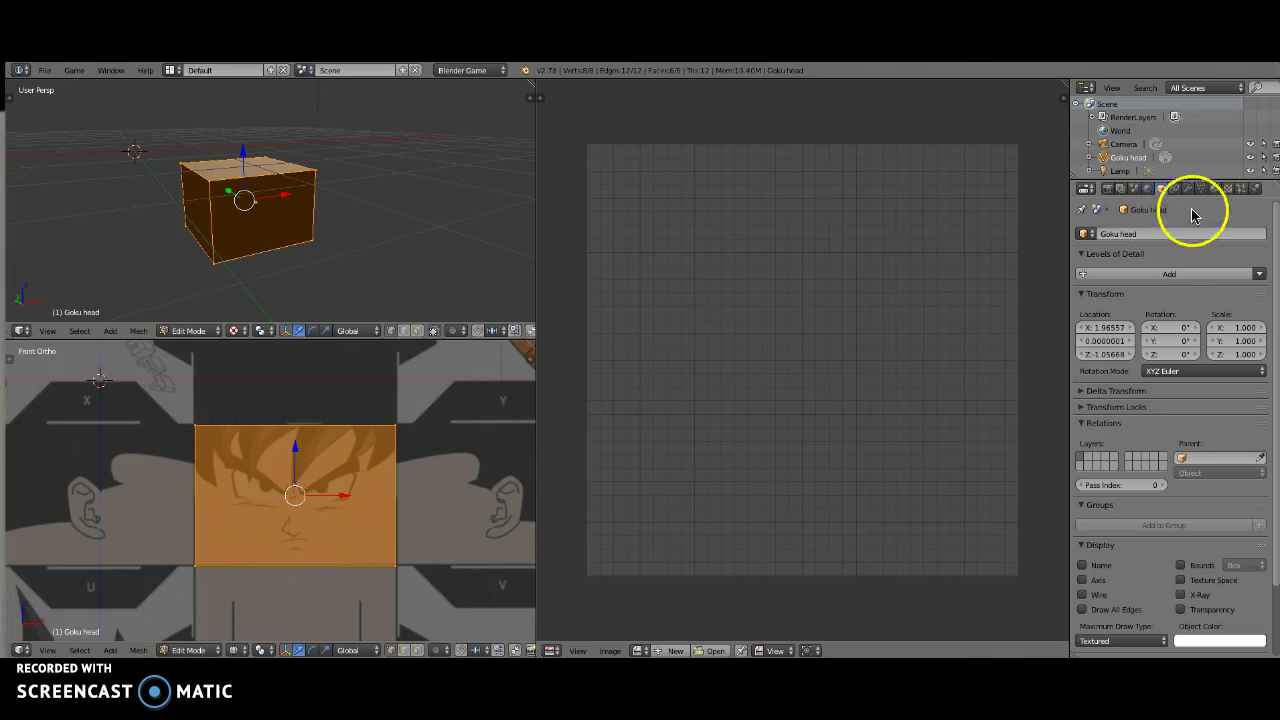
# Step: Add a material named Goku Mat to the head and give it a texture named Goku Tex
pyautogui.click(1215, 189)
pyautogui.click(1154, 294)
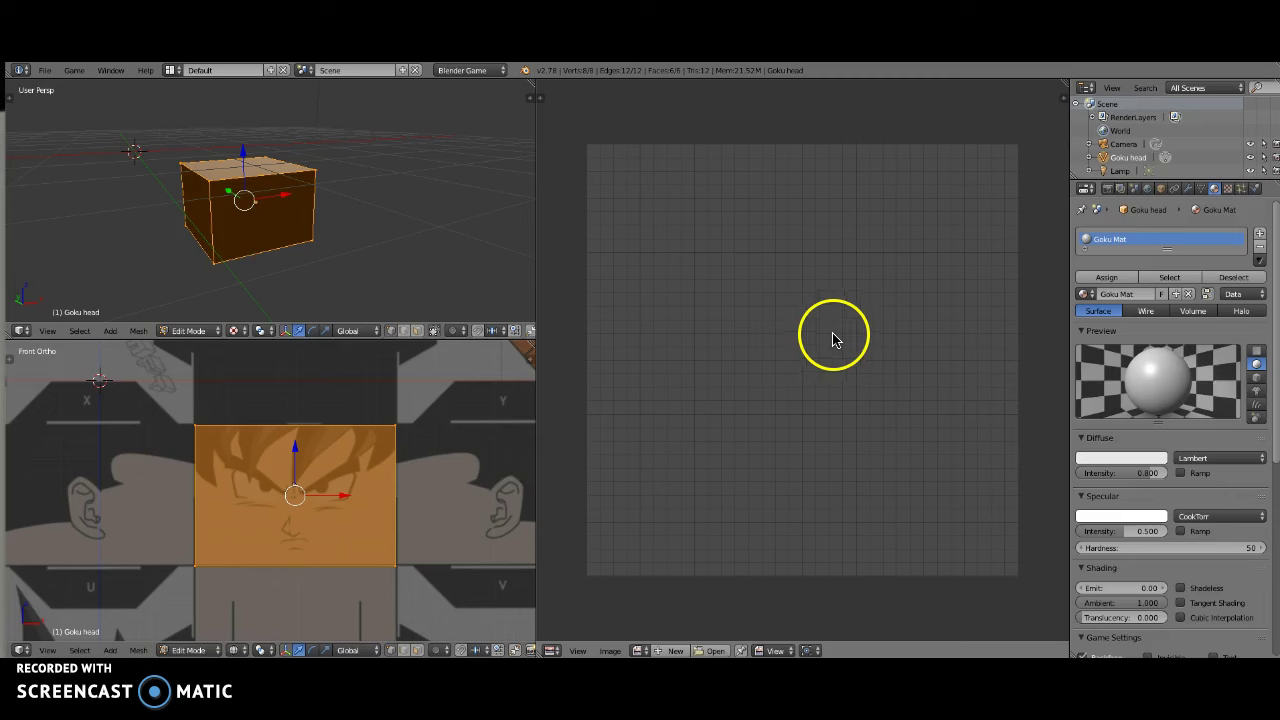
pyautogui.click(1229, 189)
pyautogui.click(1160, 333)
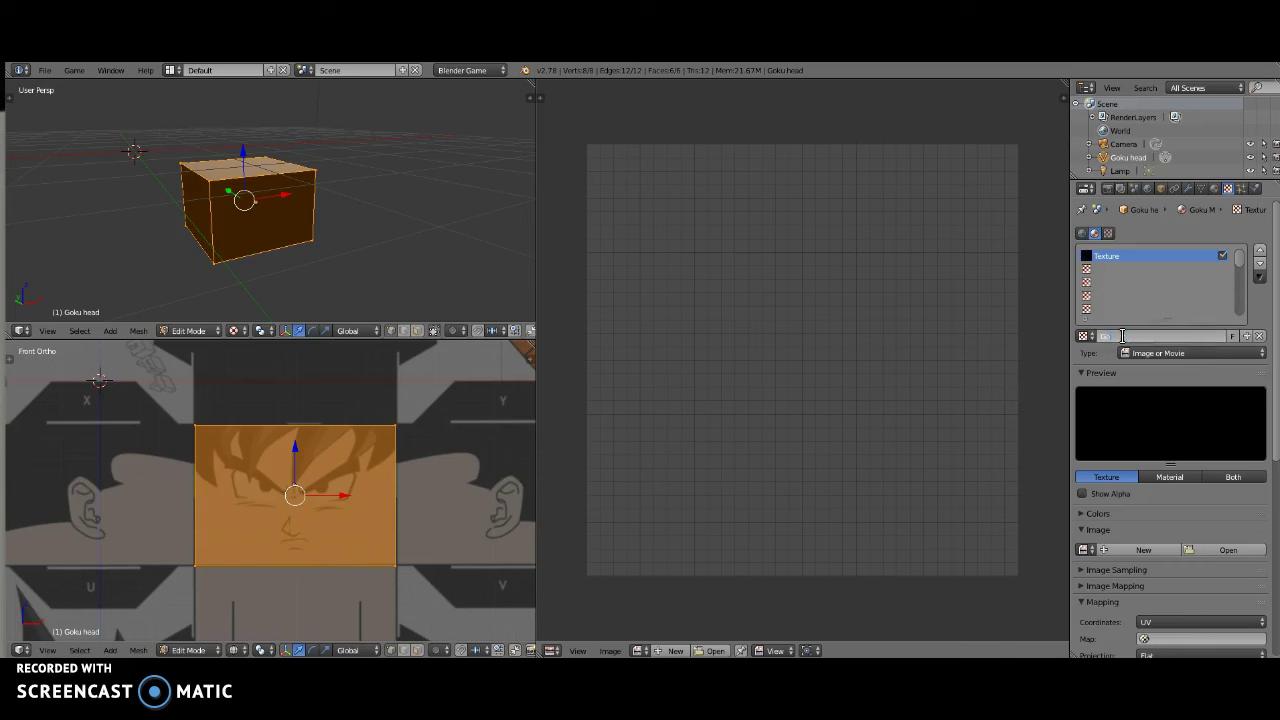
pyautogui.click(1122, 336)
pyautogui.write('Goku Tex')
pyautogui.press('Return')
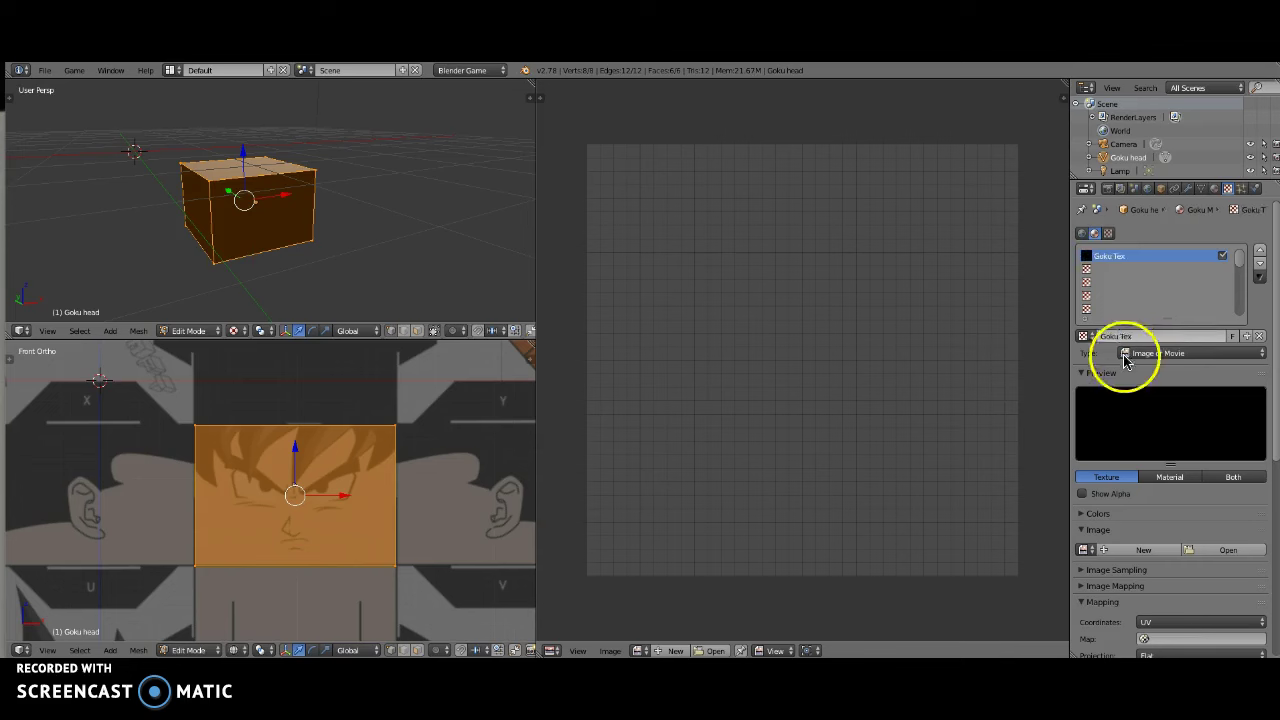
# Step: Assign the already loaded image Goku.jpg to the Goku Tex texture
pyautogui.scroll(-3, 1125, 420)
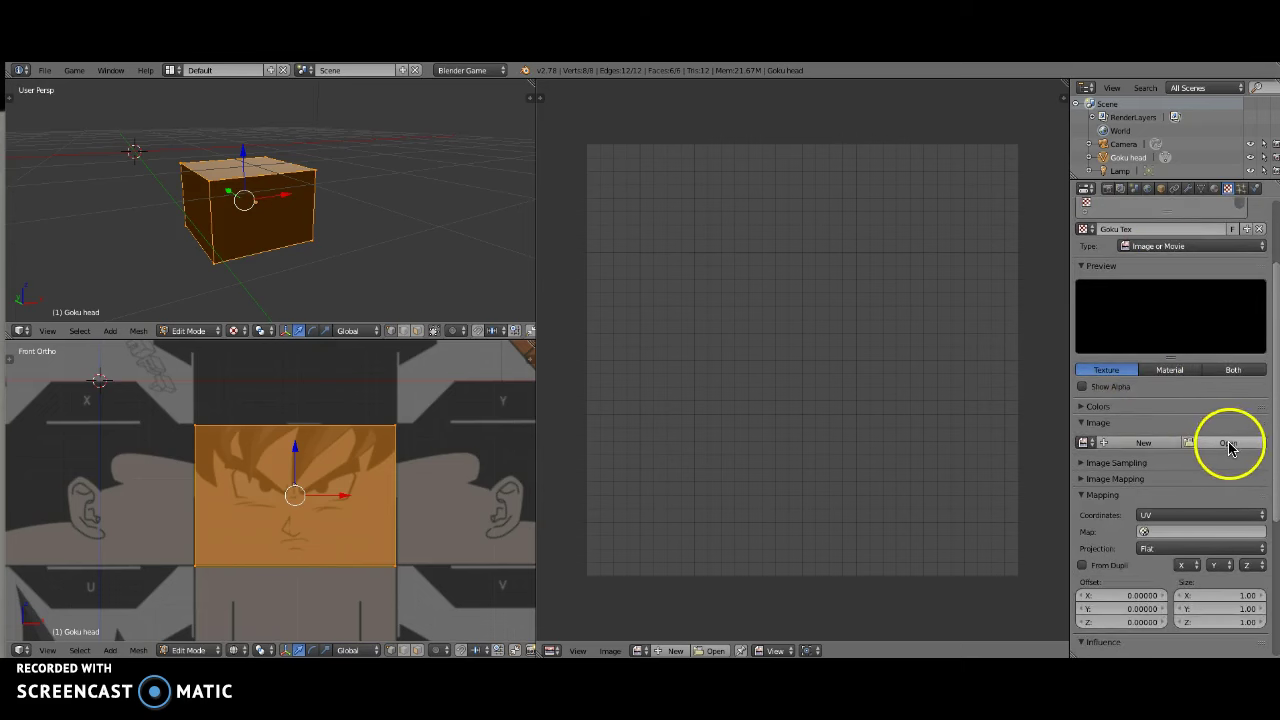
pyautogui.click(1084, 442)
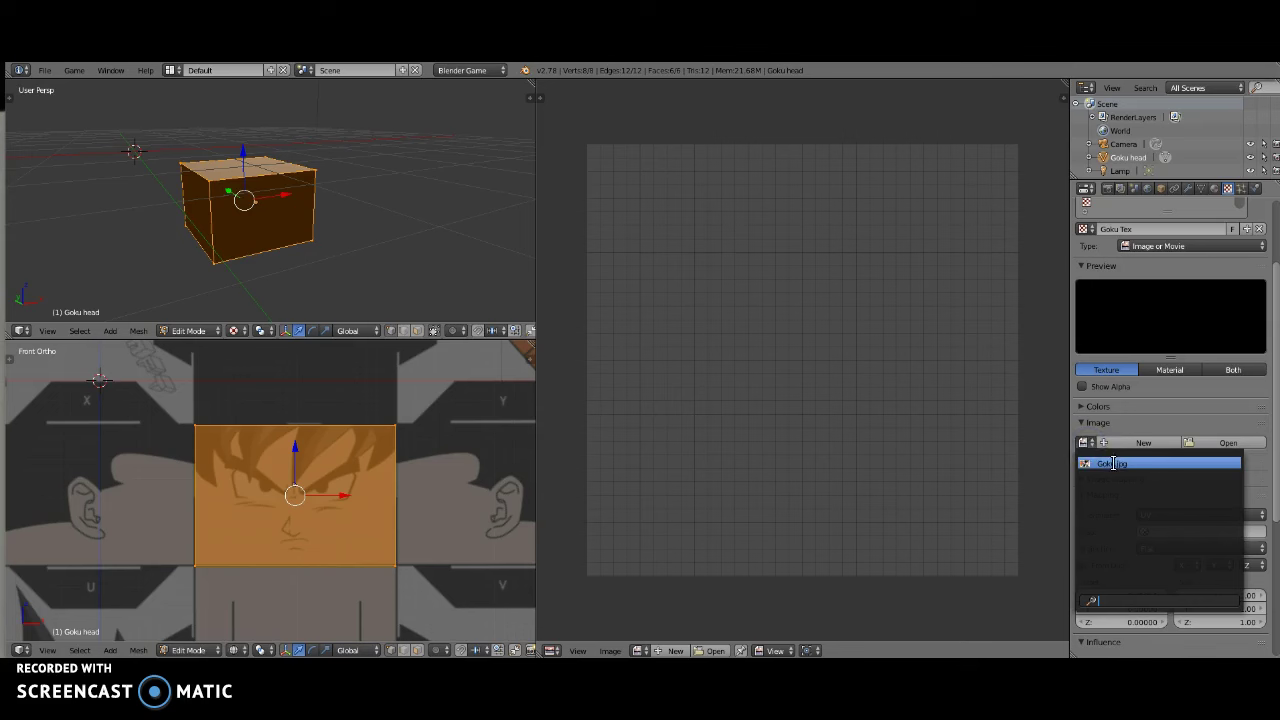
pyautogui.click(1113, 463)
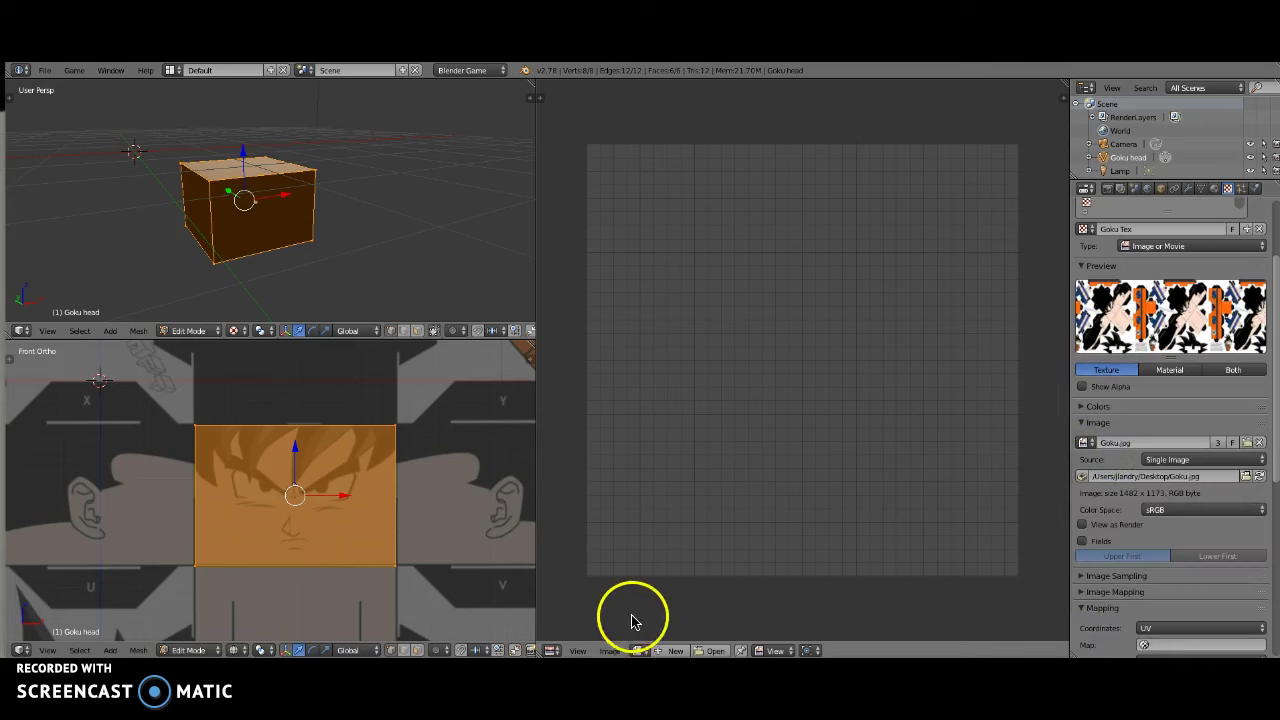
# Step: Load Goku.jpg in the image editor for the selected faces, with the entire template sheet in view
pyautogui.click(637, 651)
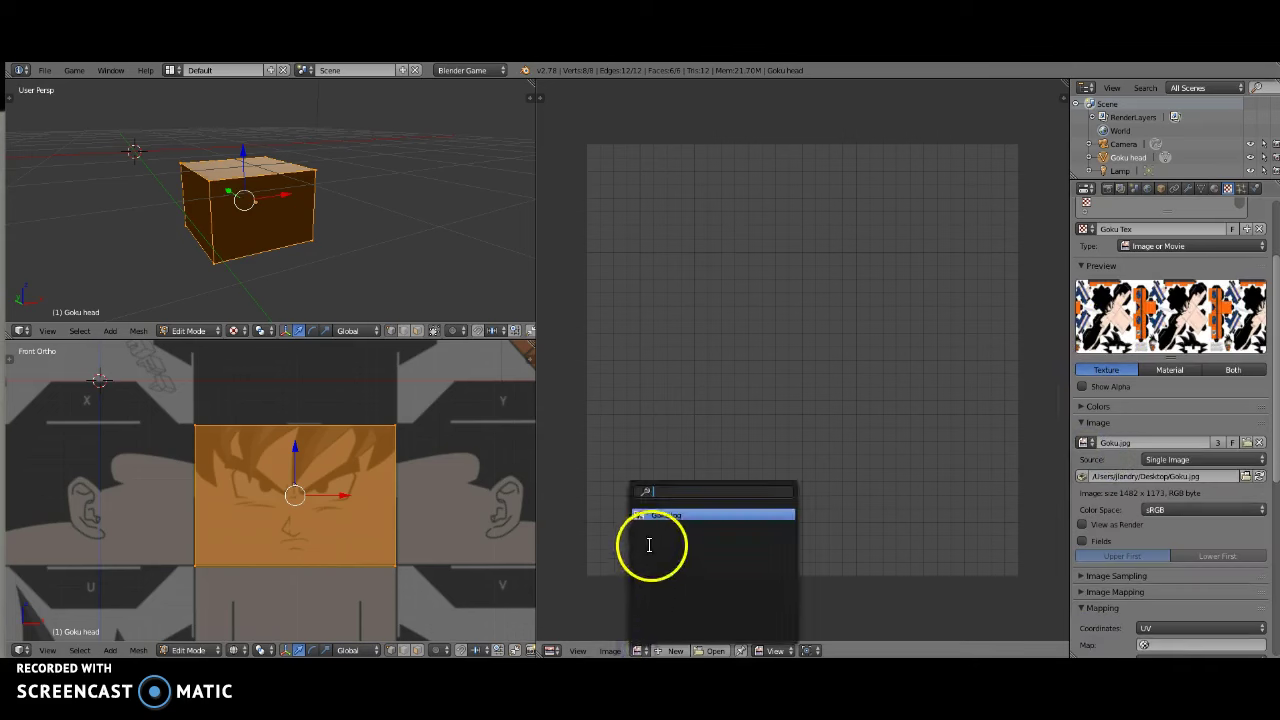
pyautogui.click(651, 512)
pyautogui.scroll(-4, 723, 423)
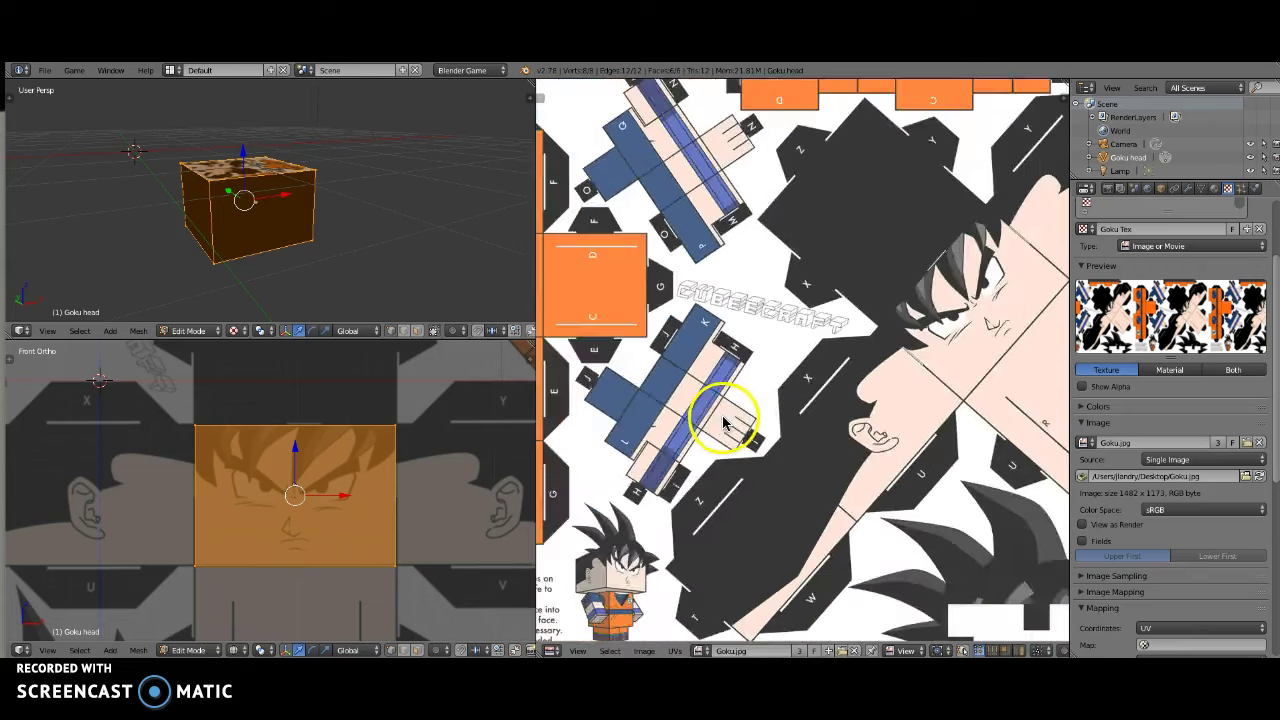
pyautogui.scroll(-2, 723, 423)
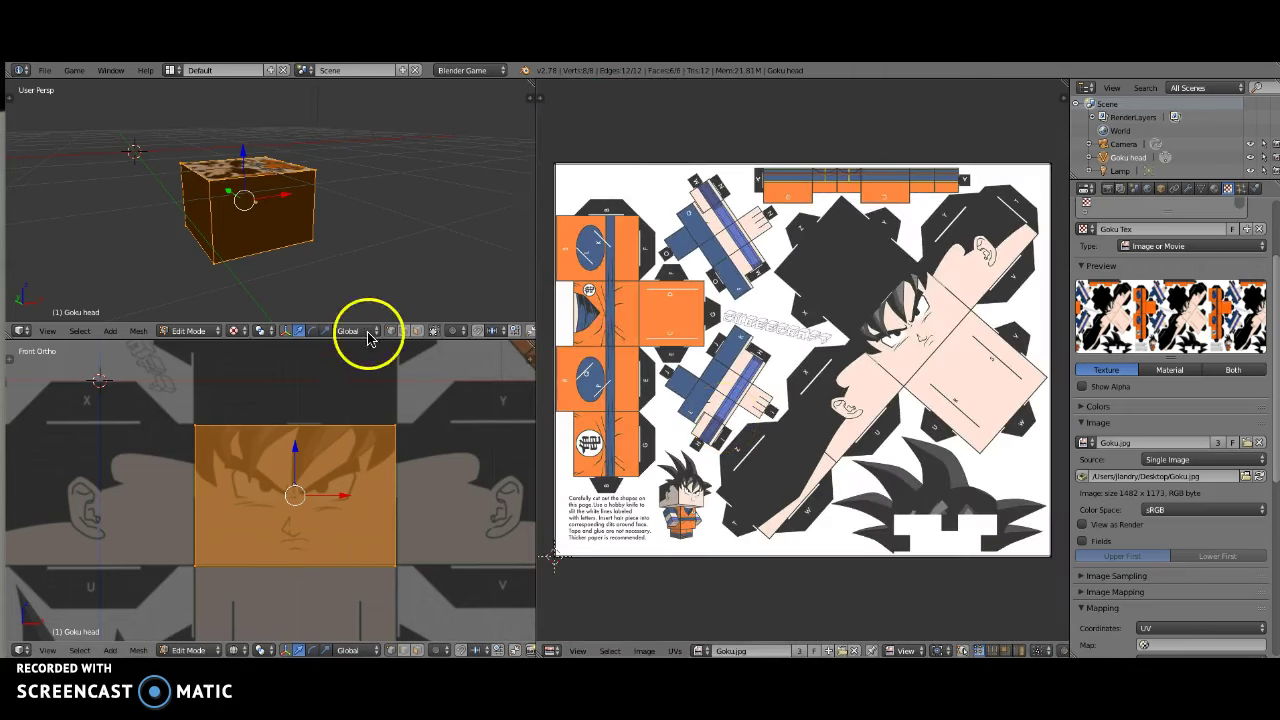
# Step: Set the perspective view to look down on the cube at an angle and enlarge it over the template view
pyautogui.moveTo(266, 223); pyautogui.dragTo(303, 254, button='middle')
pyautogui.scroll(-3, 263, 231)
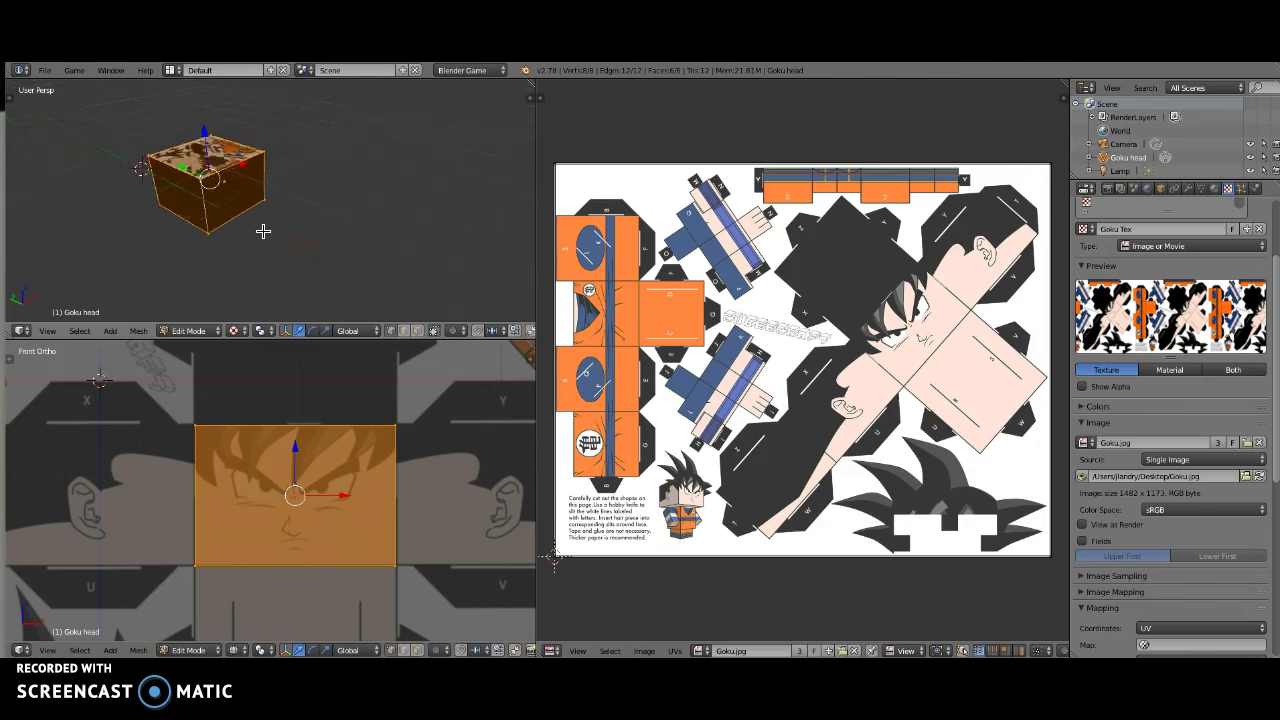
pyautogui.moveTo(214, 186); pyautogui.dragTo(340, 231, button='middle')
pyautogui.scroll(2, 324, 251)
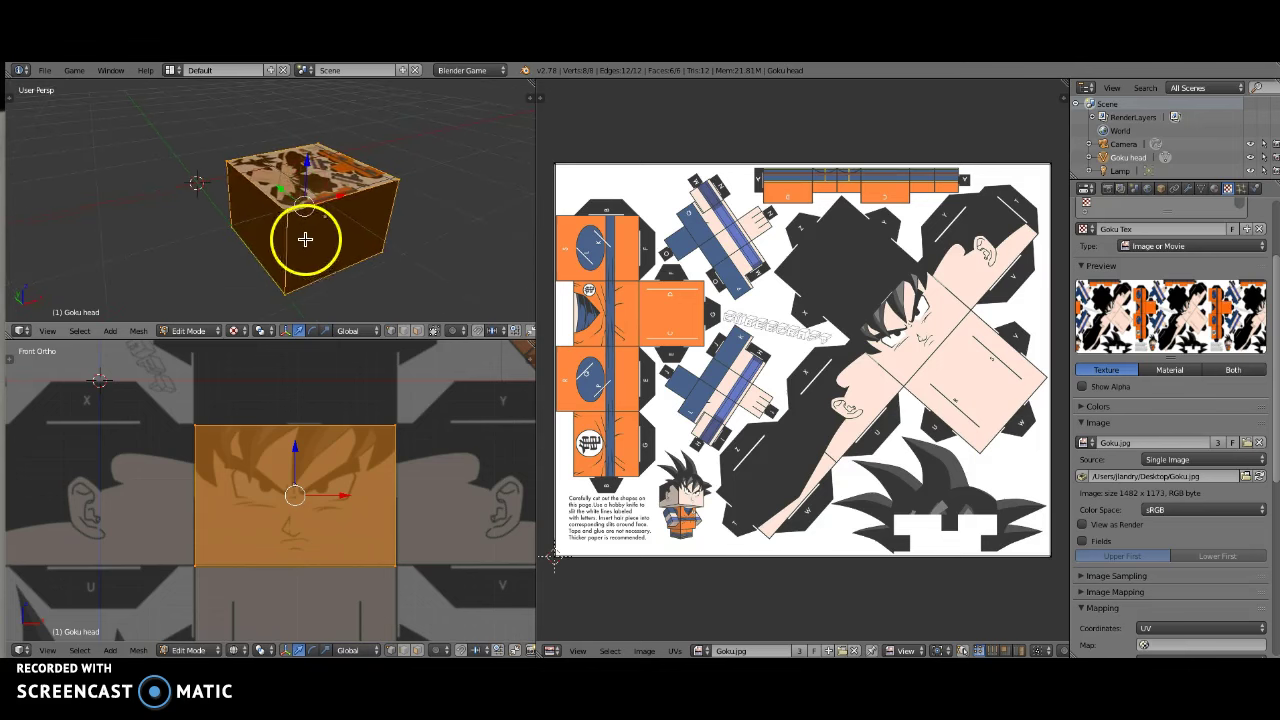
pyautogui.scroll(-2, 312, 244)
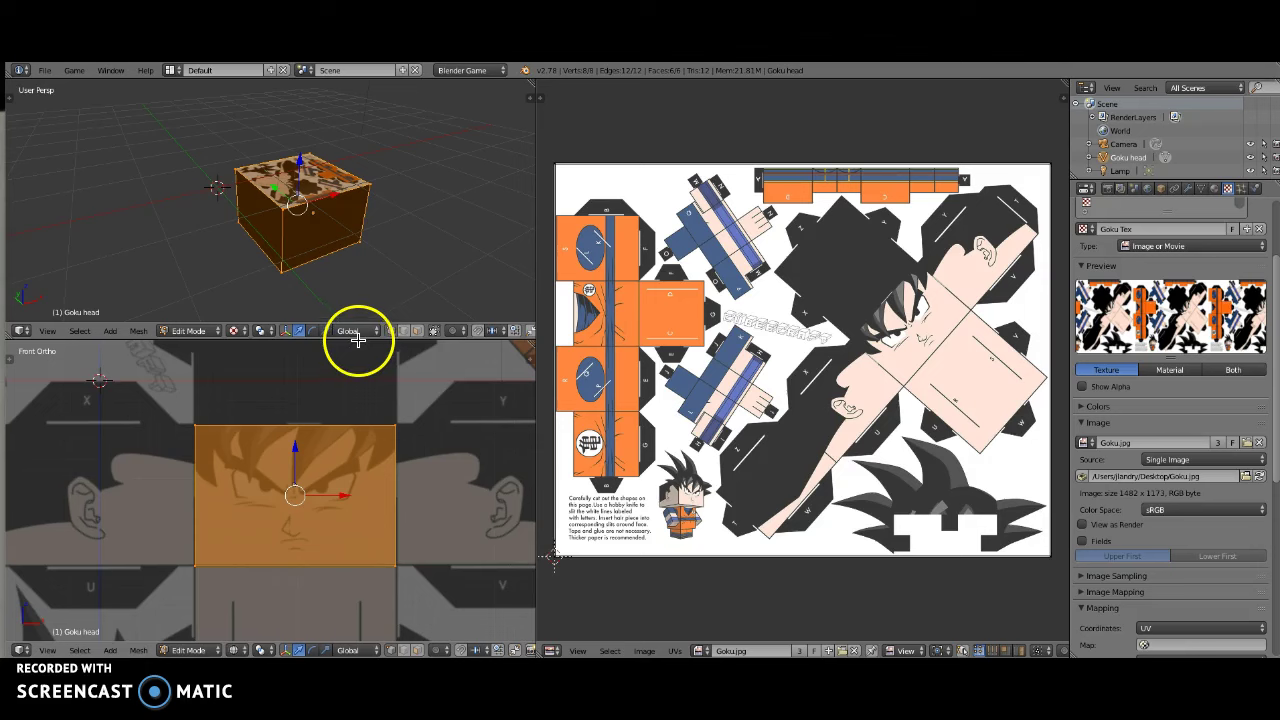
pyautogui.moveTo(357, 340); pyautogui.dragTo(363, 532)
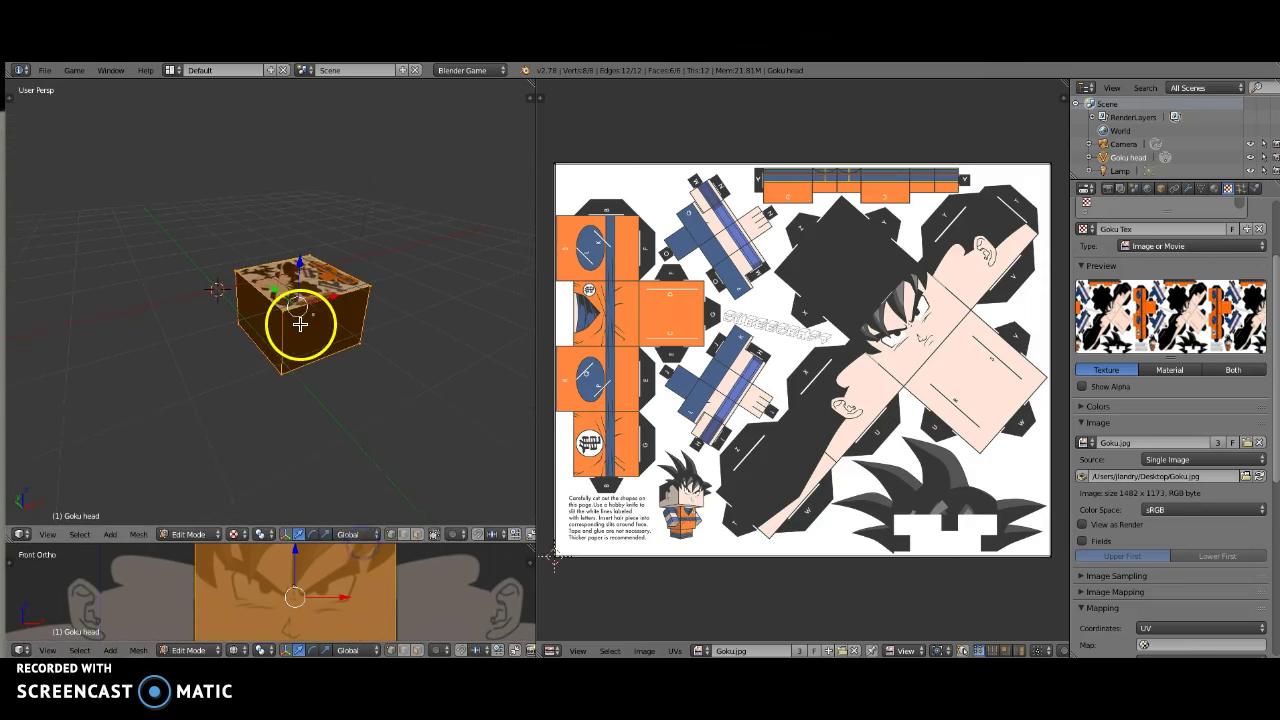
# Step: Return to Object Mode, select the lamp, lower it along Z and shift it along Y toward the front of the head
pyautogui.press('Tab')
pyautogui.scroll(-4, 323, 328)
pyautogui.keyDown('shift'); pyautogui.moveTo(300, 305); pyautogui.dragTo(302, 319, button='middle'); pyautogui.keyUp('shift')
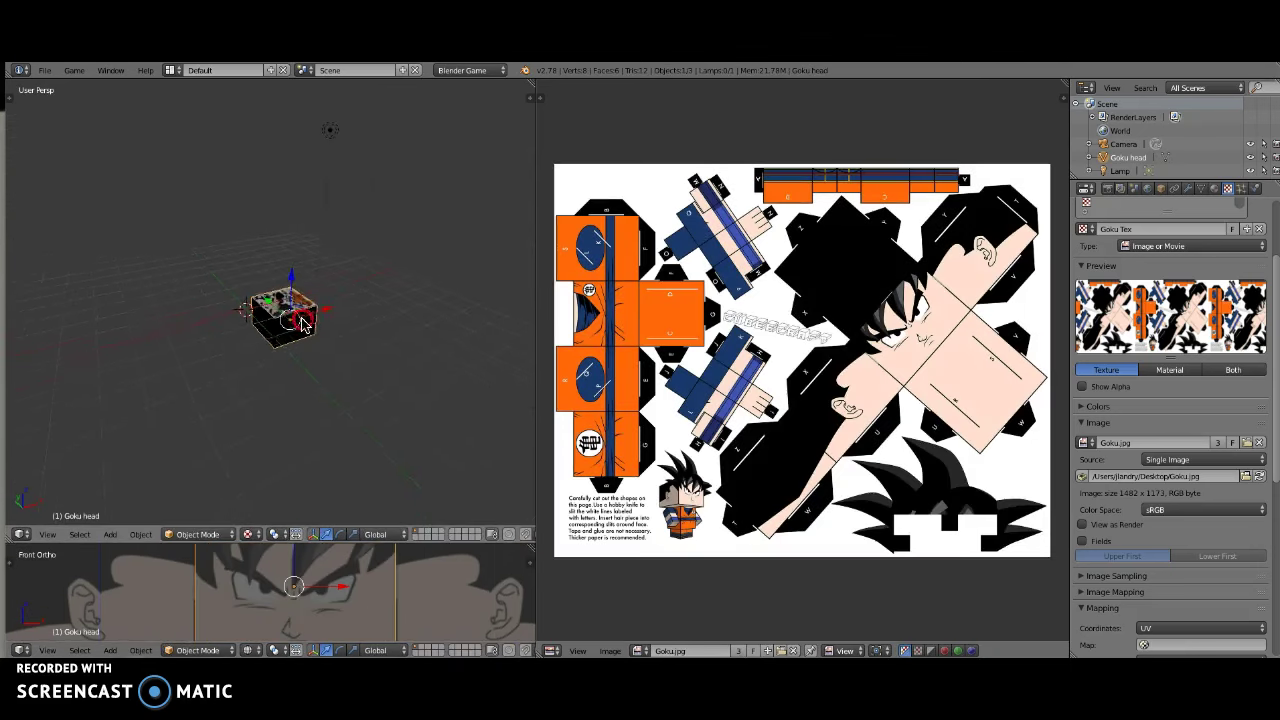
pyautogui.rightClick(333, 152)
pyautogui.moveTo(336, 89); pyautogui.dragTo(329, 180)
pyautogui.moveTo(300, 227); pyautogui.dragTo(342, 259)
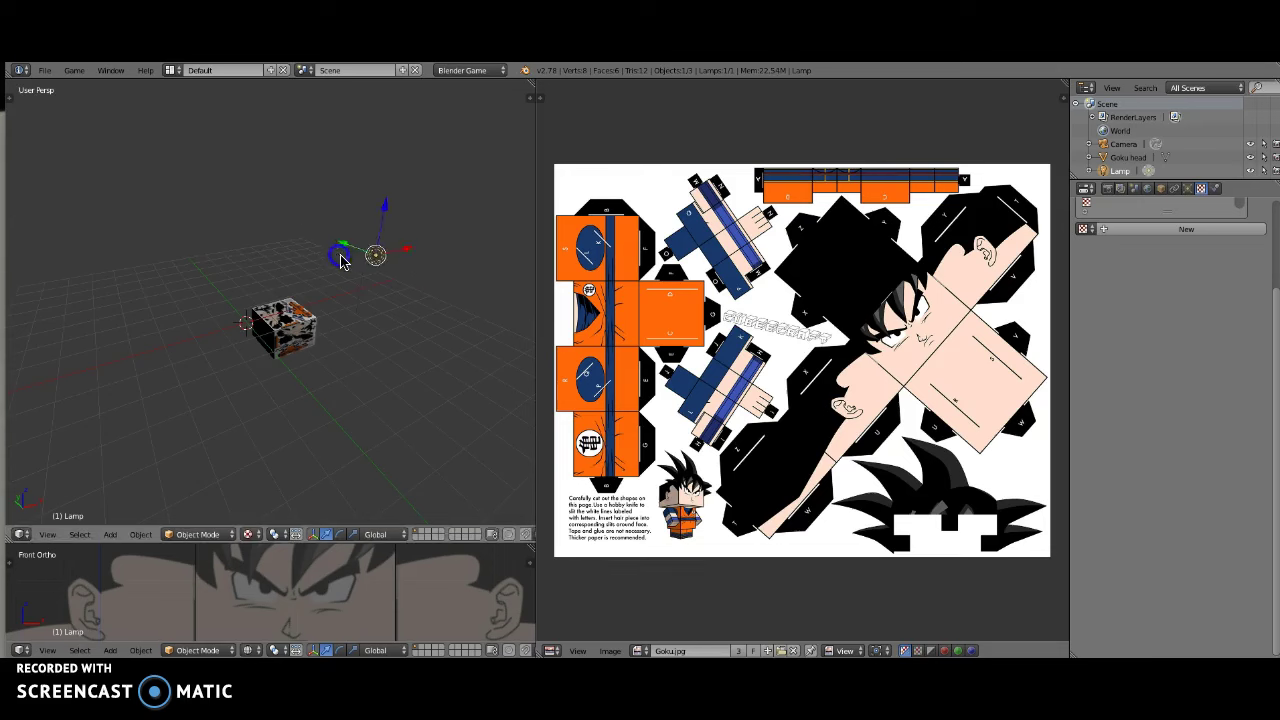
# Step: Lower the lamp further along Z and shift it along X closer to the head cube
pyautogui.scroll(4, 364, 272)
pyautogui.keyDown('shift'); pyautogui.moveTo(364, 268); pyautogui.dragTo(287, 296, button='middle'); pyautogui.keyUp('shift')
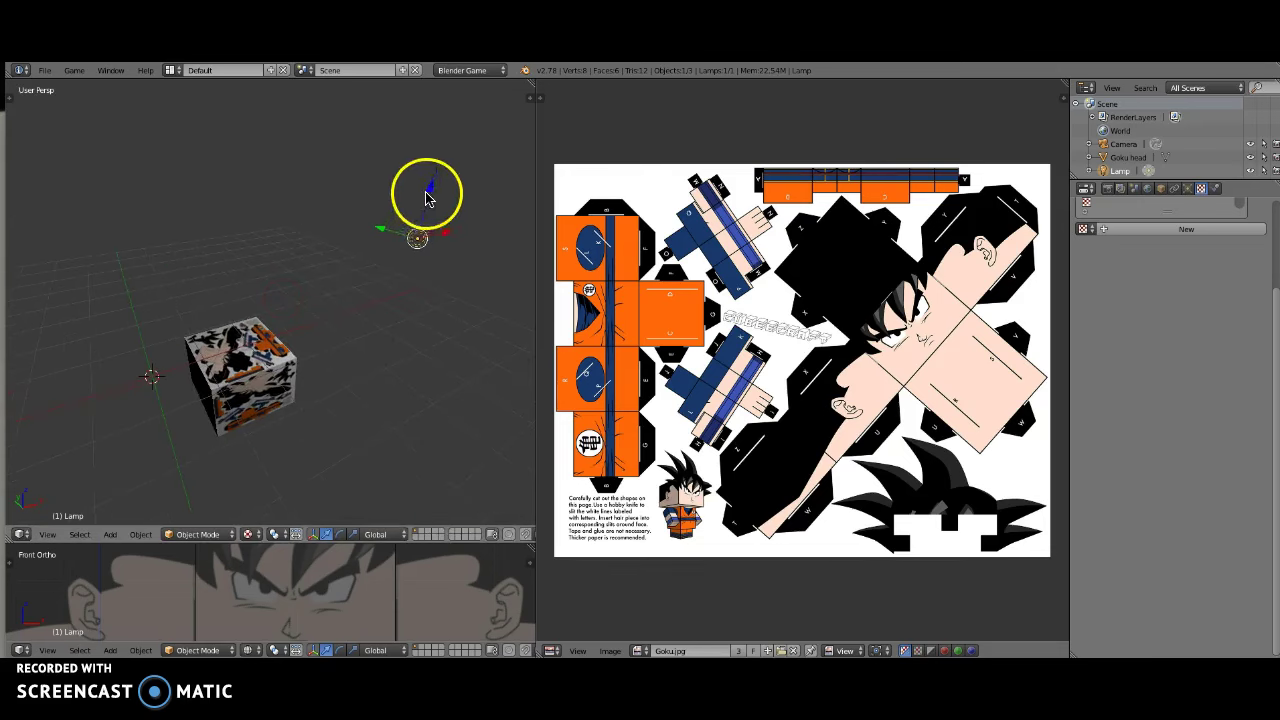
pyautogui.moveTo(430, 195); pyautogui.dragTo(425, 250)
pyautogui.moveTo(430, 307); pyautogui.dragTo(350, 272, button='middle')
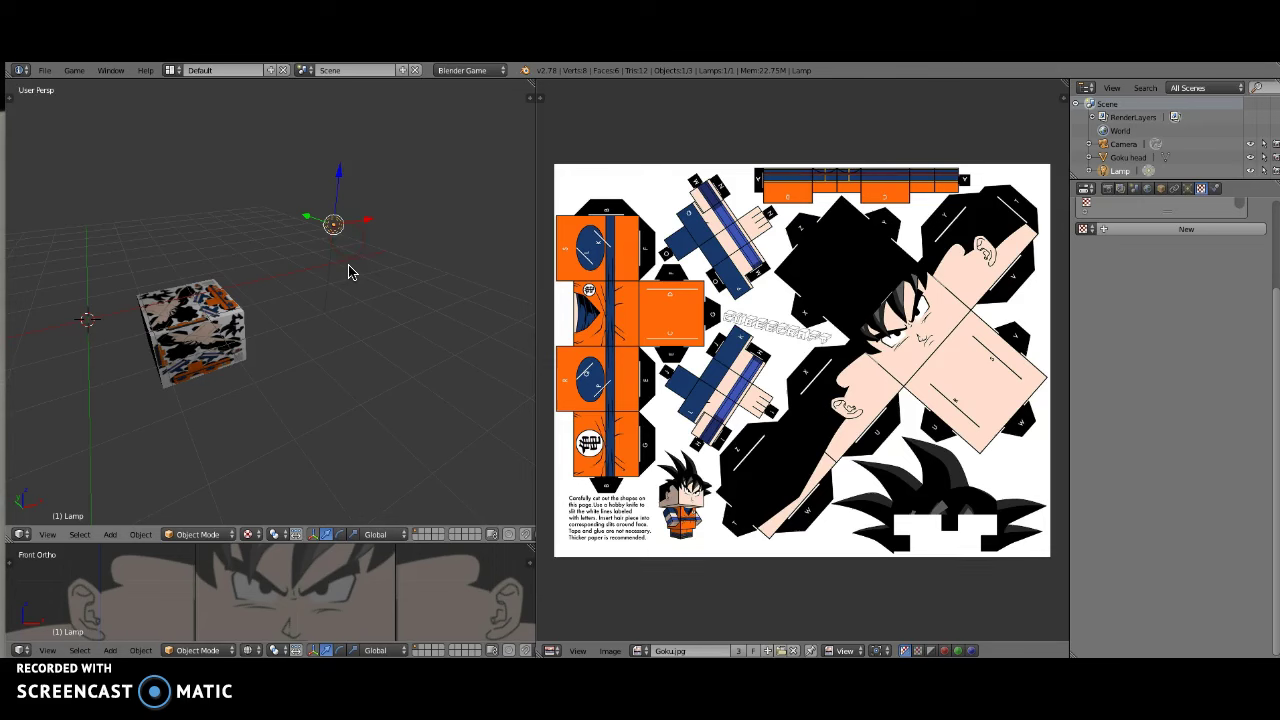
pyautogui.moveTo(357, 229); pyautogui.dragTo(307, 258)
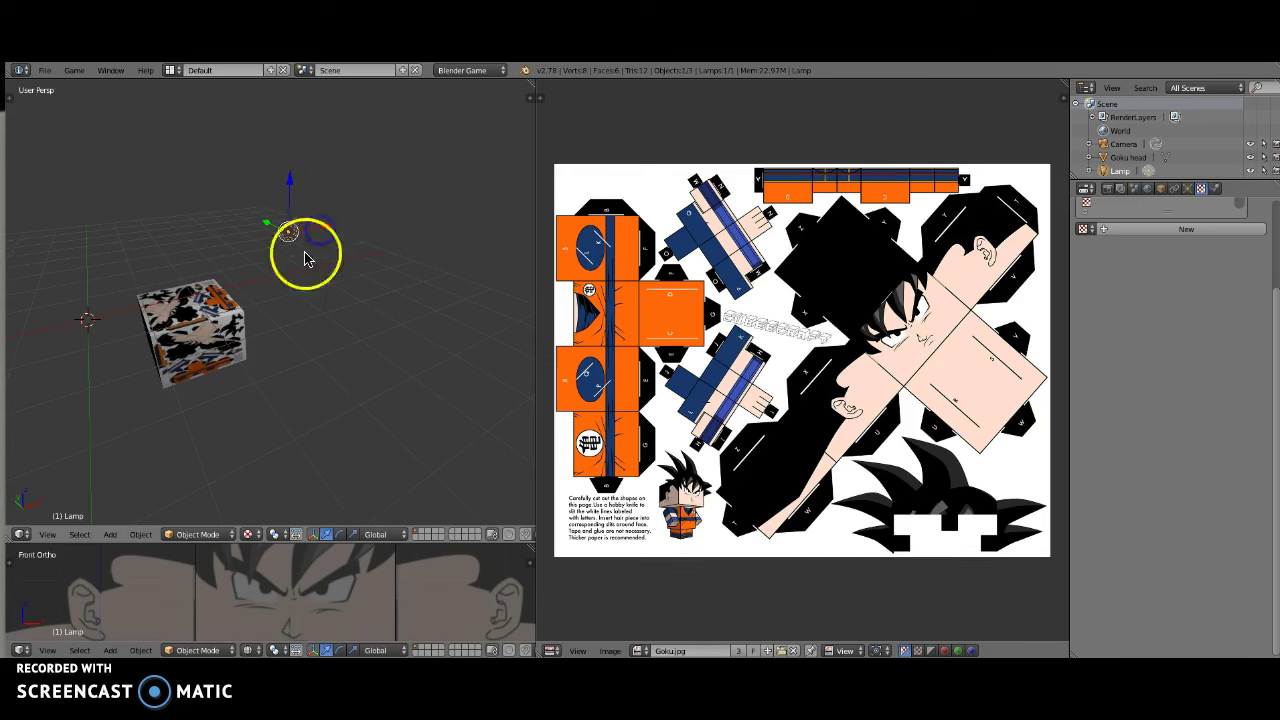
# Step: Change the lamp's type from Point to Hemi
pyautogui.click(1188, 189)
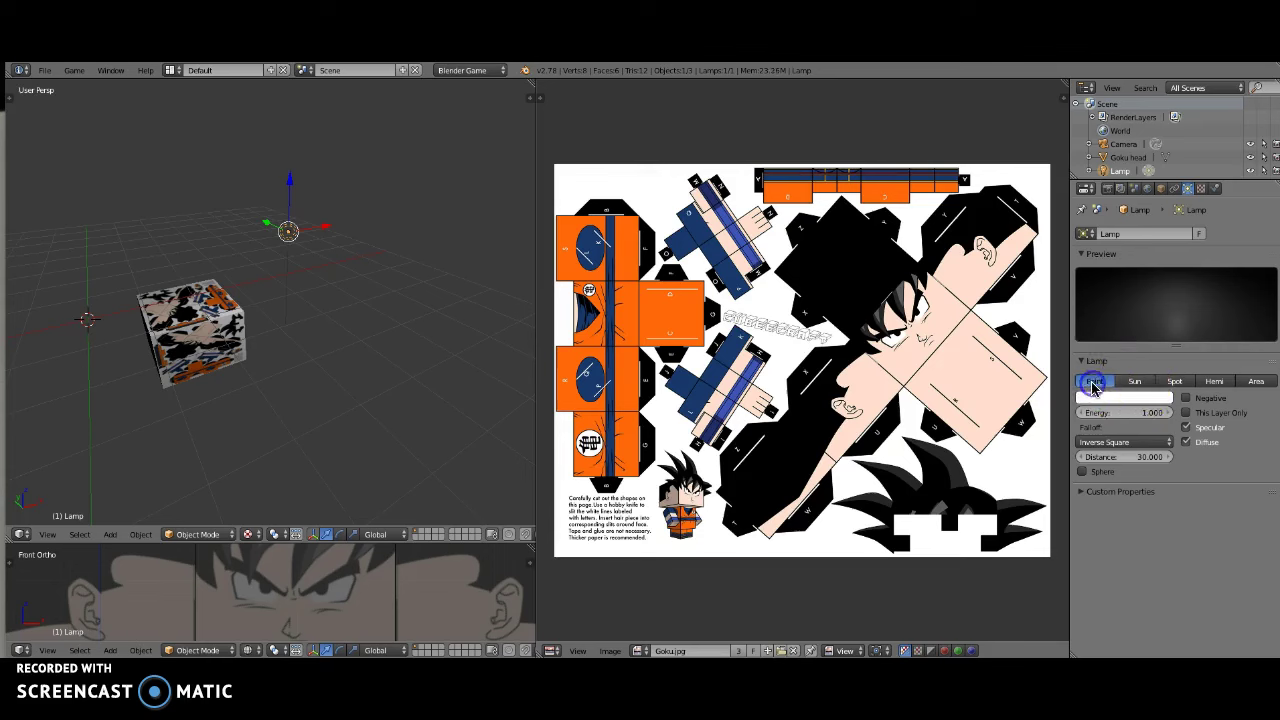
pyautogui.click(1210, 383)
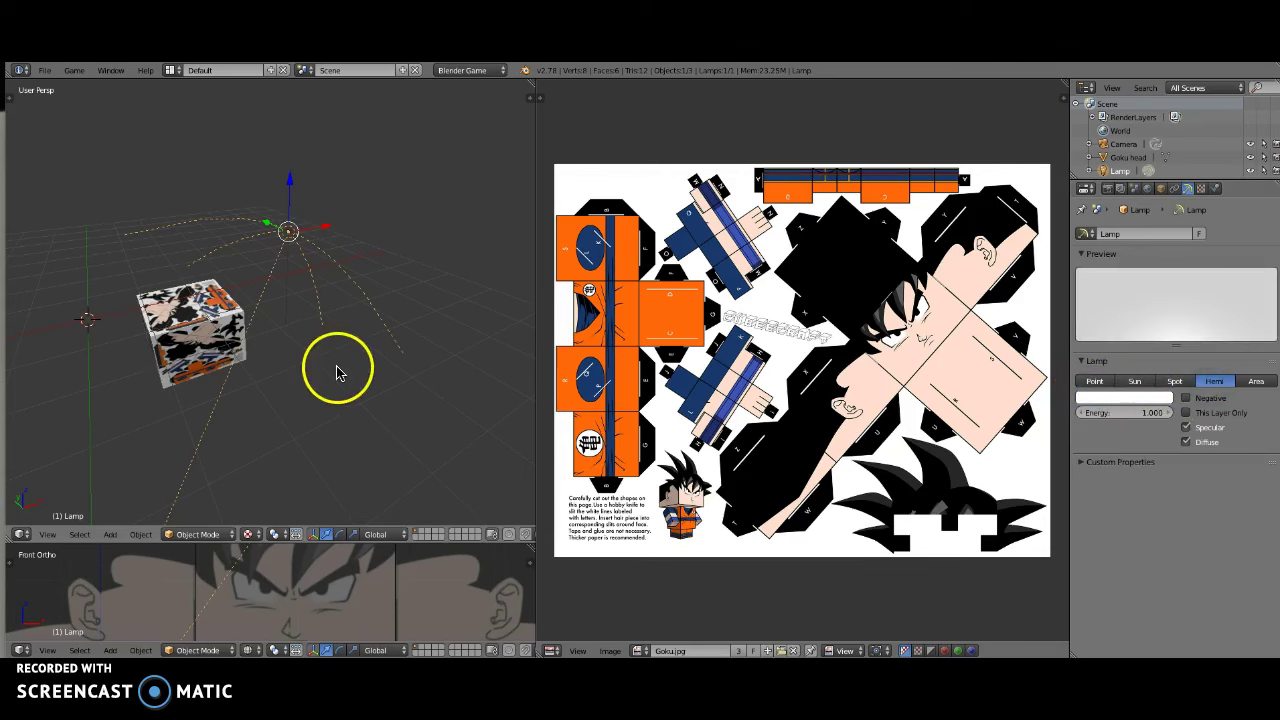
pyautogui.moveTo(266, 309); pyautogui.dragTo(313, 316, button='middle')
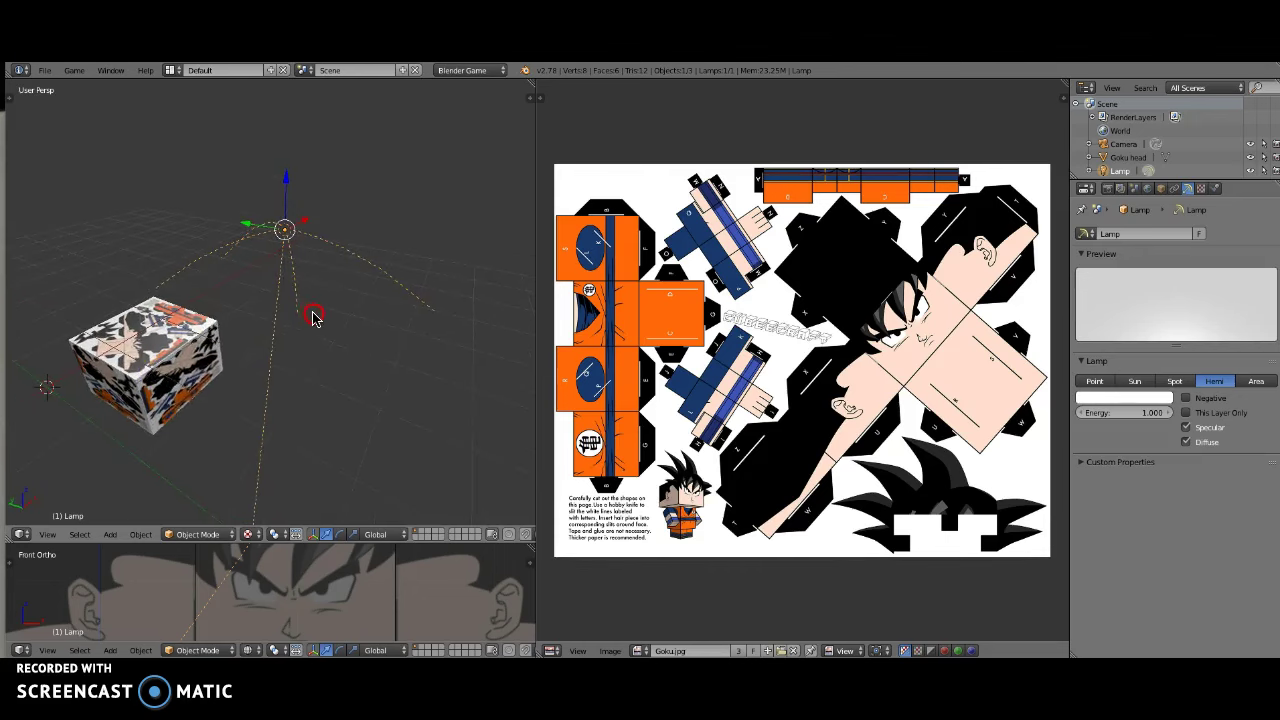
# Step: Select the Goku head cube and, with all its faces selected in Edit Mode, unwrap it with the Unwrap method
pyautogui.rightClick(168, 369)
pyautogui.moveTo(168, 369); pyautogui.dragTo(274, 346, button='middle')
pyautogui.scroll(-3, 215, 409)
pyautogui.moveTo(215, 409); pyautogui.dragTo(305, 345, button='middle')
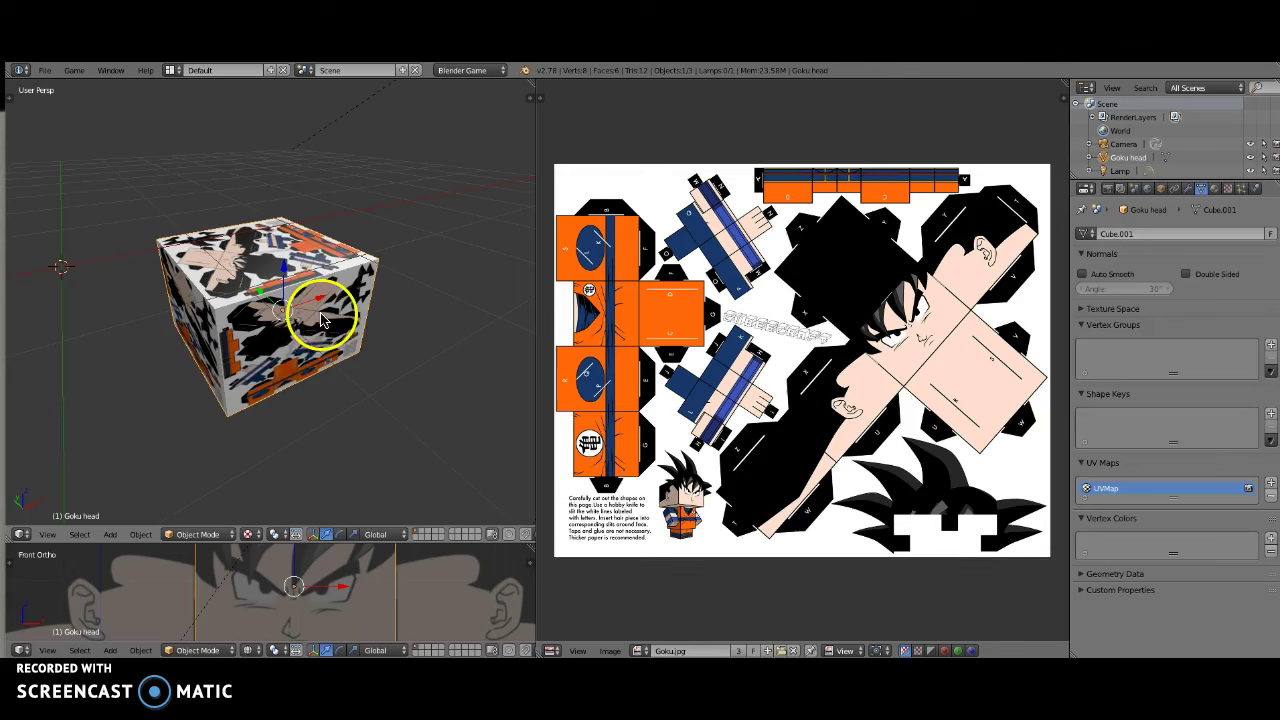
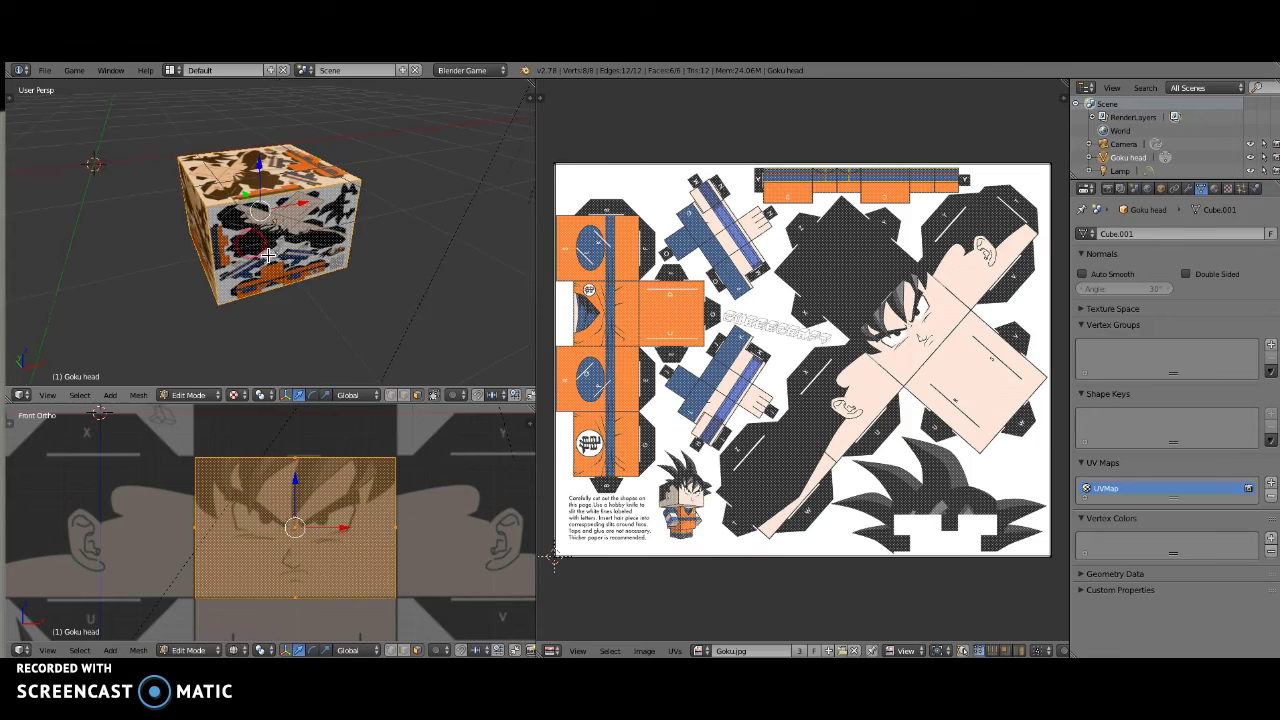
pyautogui.press('u')
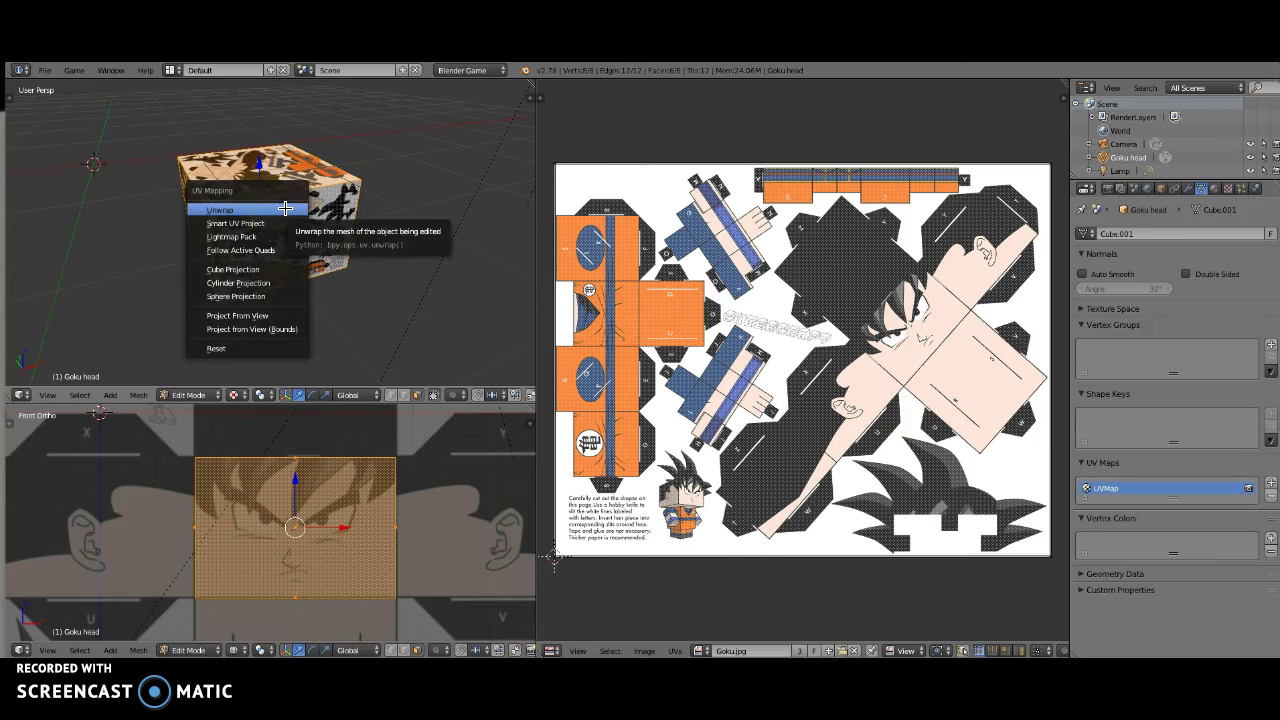
pyautogui.click(285, 208)
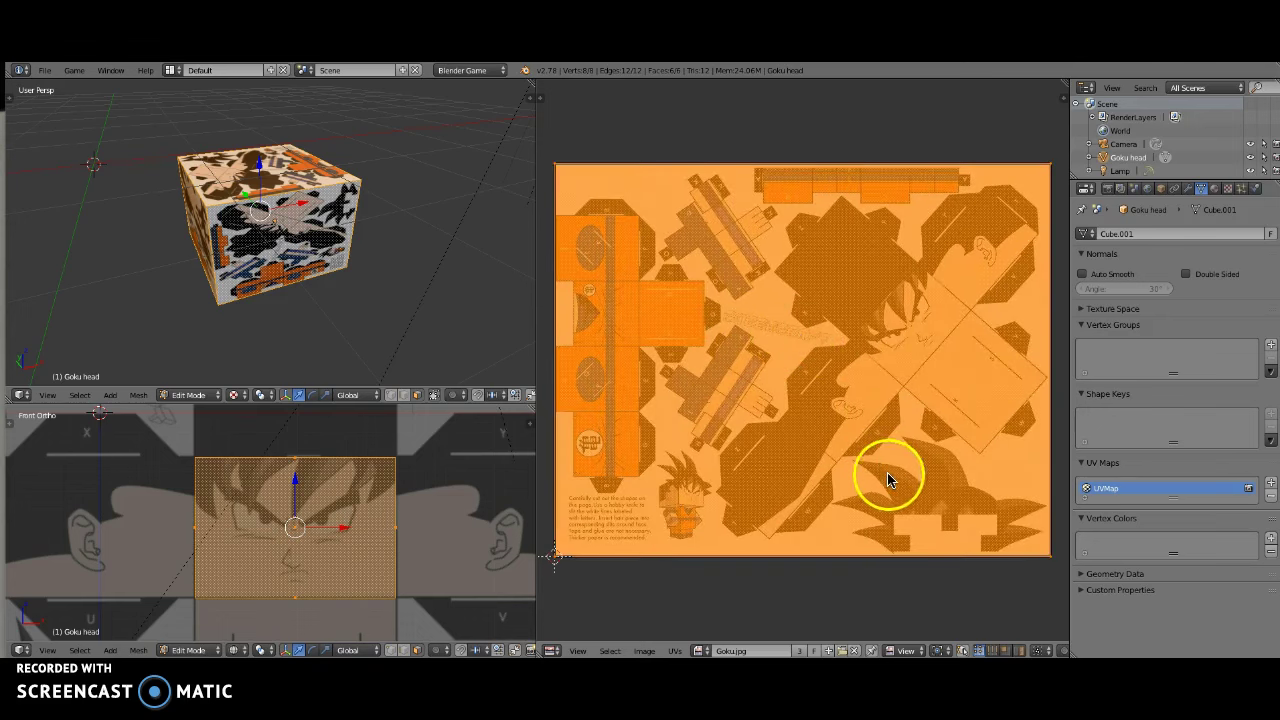
# Step: Scale the cube's stacked UVs down to roughly the size of the face drawing on the template
pyautogui.press('s')
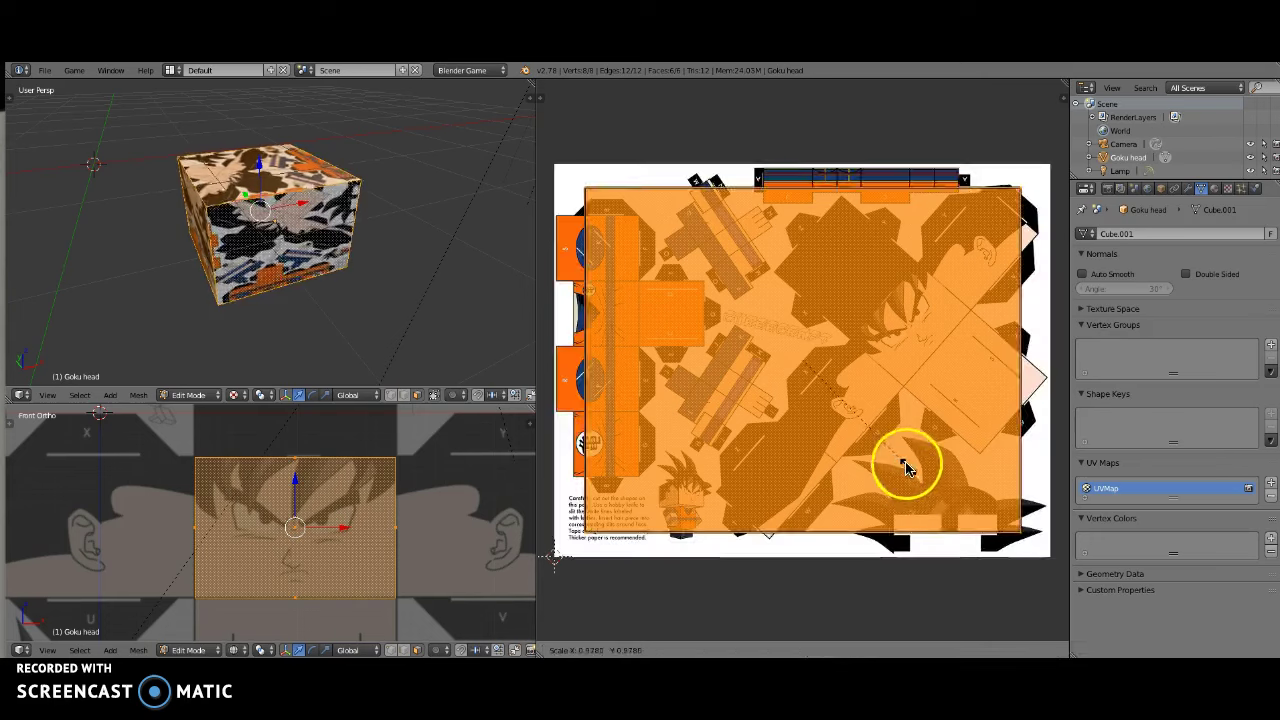
pyautogui.click(838, 378)
pyautogui.scroll(2, 840, 426)
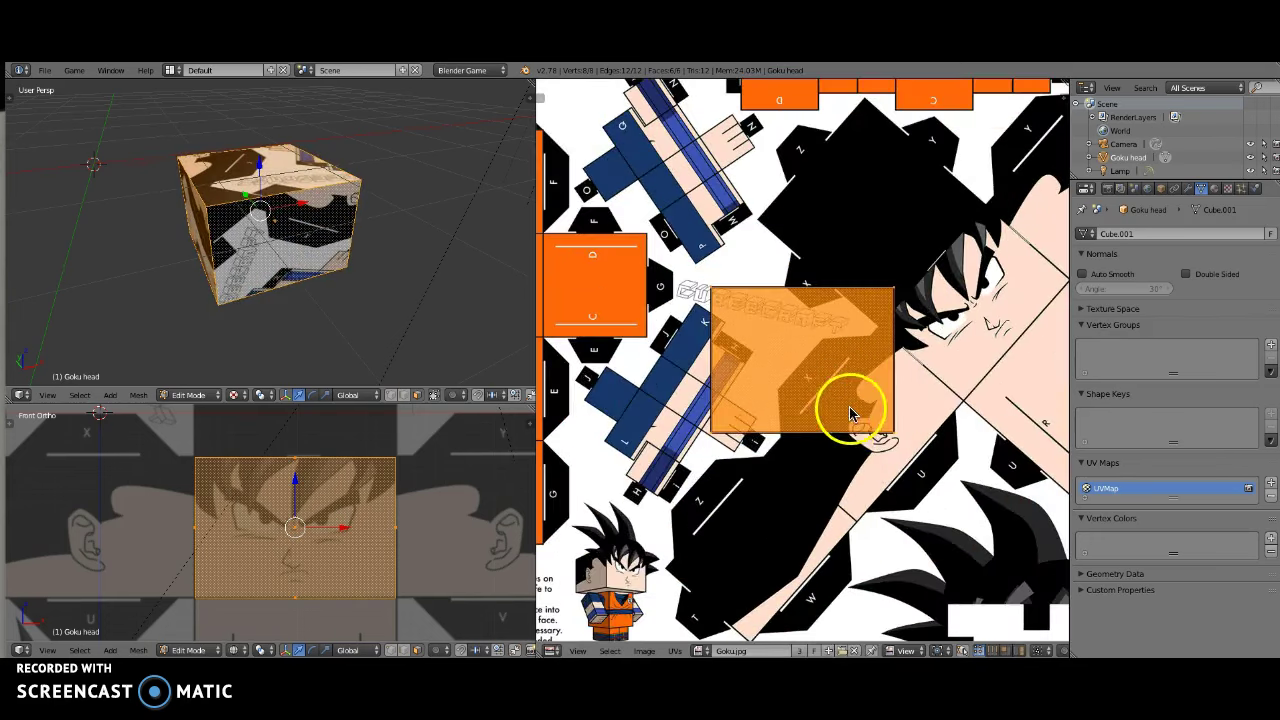
pyautogui.moveTo(859, 404); pyautogui.dragTo(744, 413, button='middle')
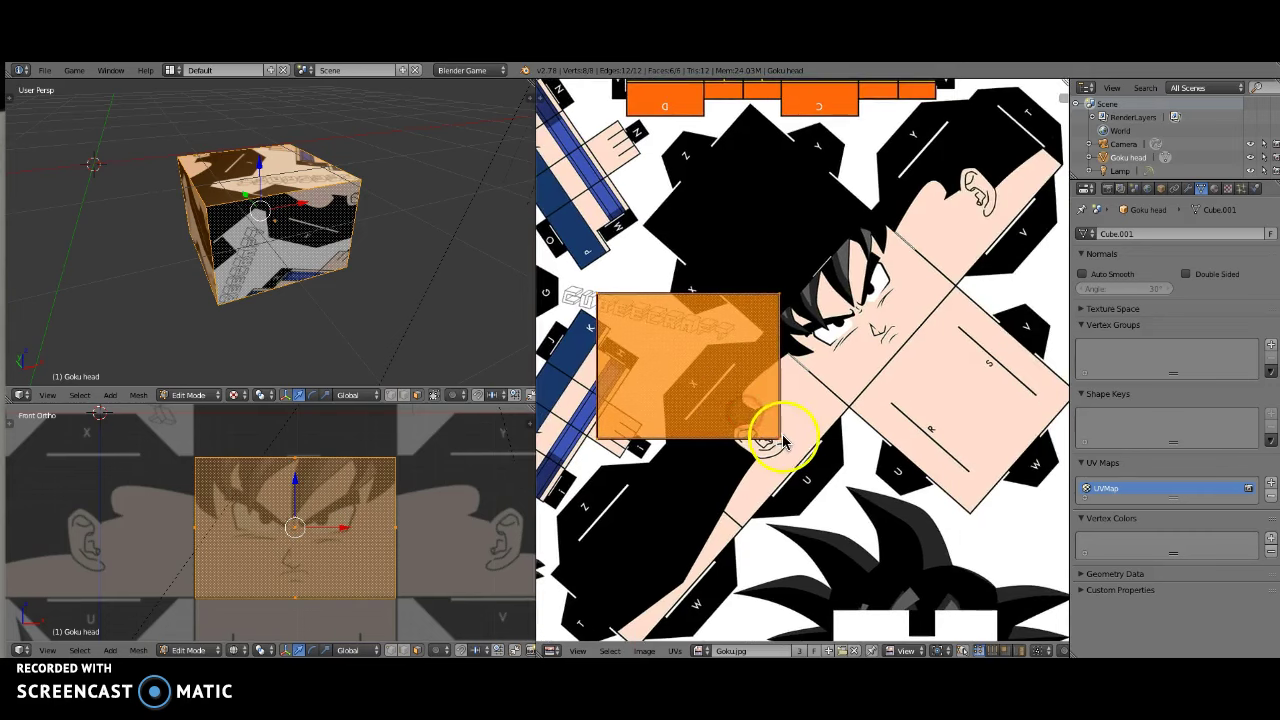
pyautogui.press('s')
pyautogui.click(766, 428)
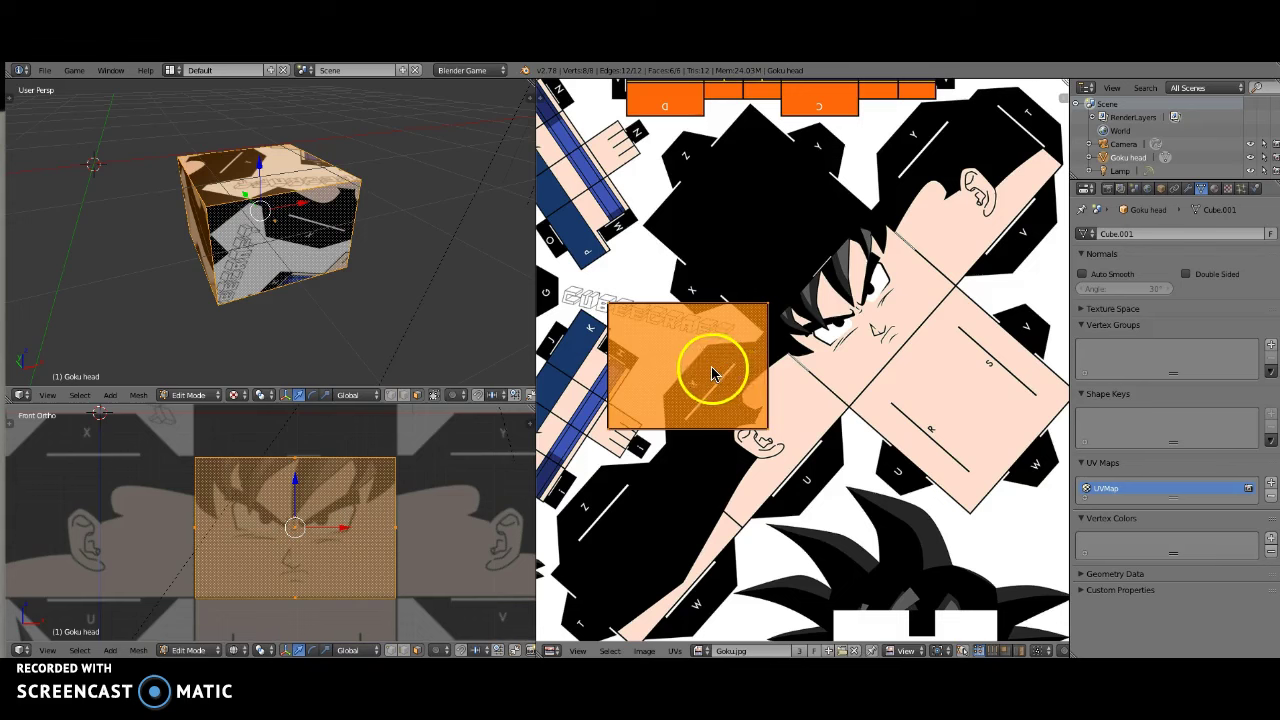
# Step: Move the UVs onto Goku's face on the template and orbit the cube to check the mapping
pyautogui.press('g')
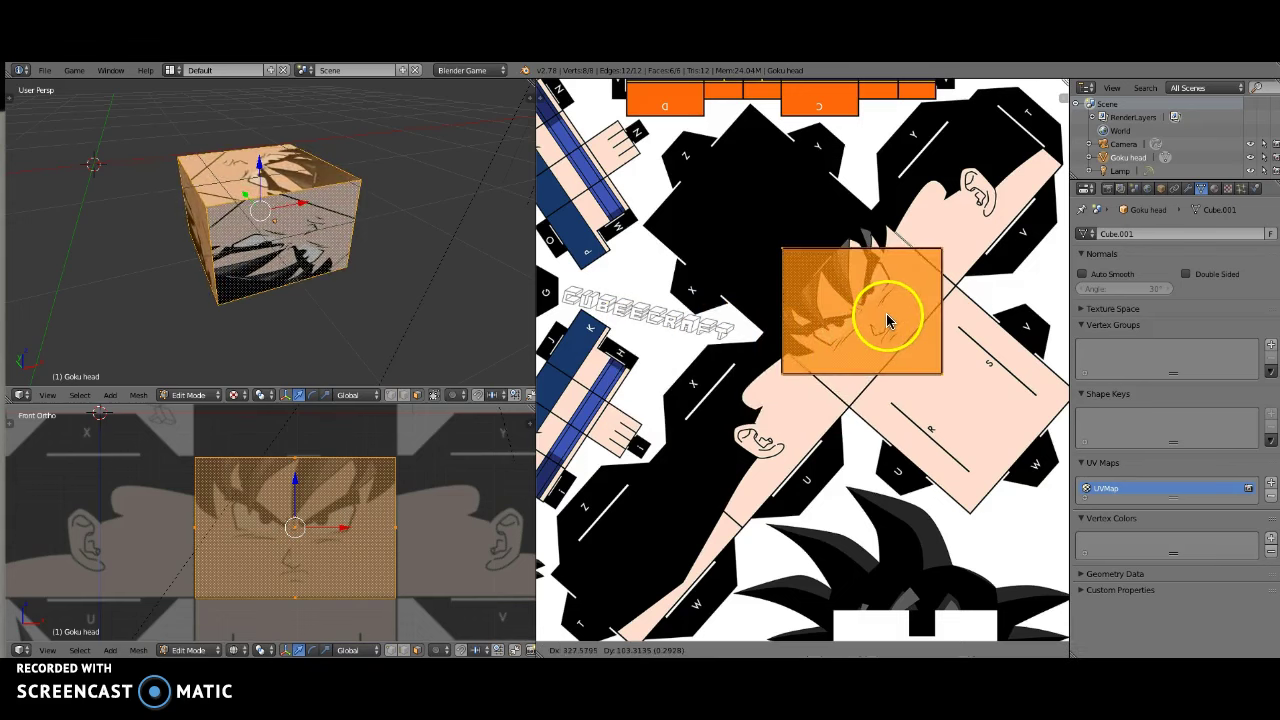
pyautogui.click(887, 316)
pyautogui.moveTo(280, 294); pyautogui.dragTo(233, 292, button='middle')
pyautogui.moveTo(138, 234); pyautogui.dragTo(474, 131, button='middle')
pyautogui.moveTo(255, 261); pyautogui.dragTo(246, 269, button='middle')
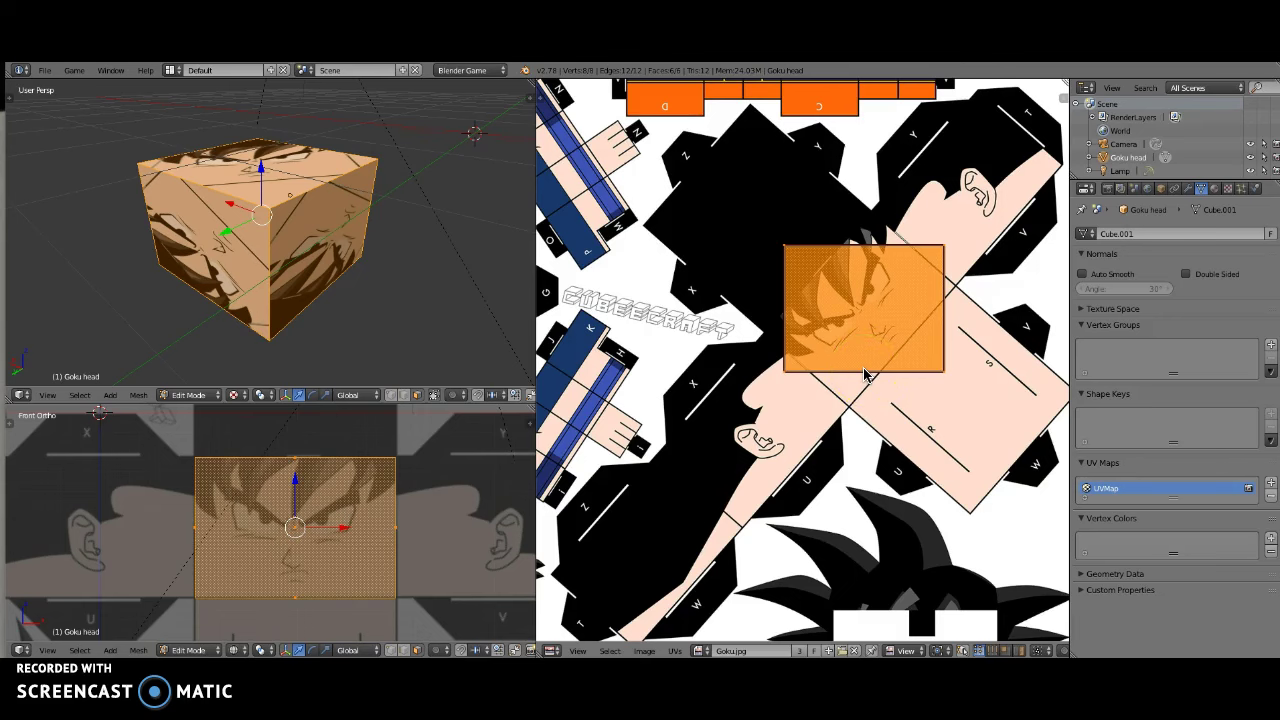
# Step: Rotate the UVs about 223 degrees so the face sits upright on the sides of the cube
pyautogui.scroll(1, 867, 374)
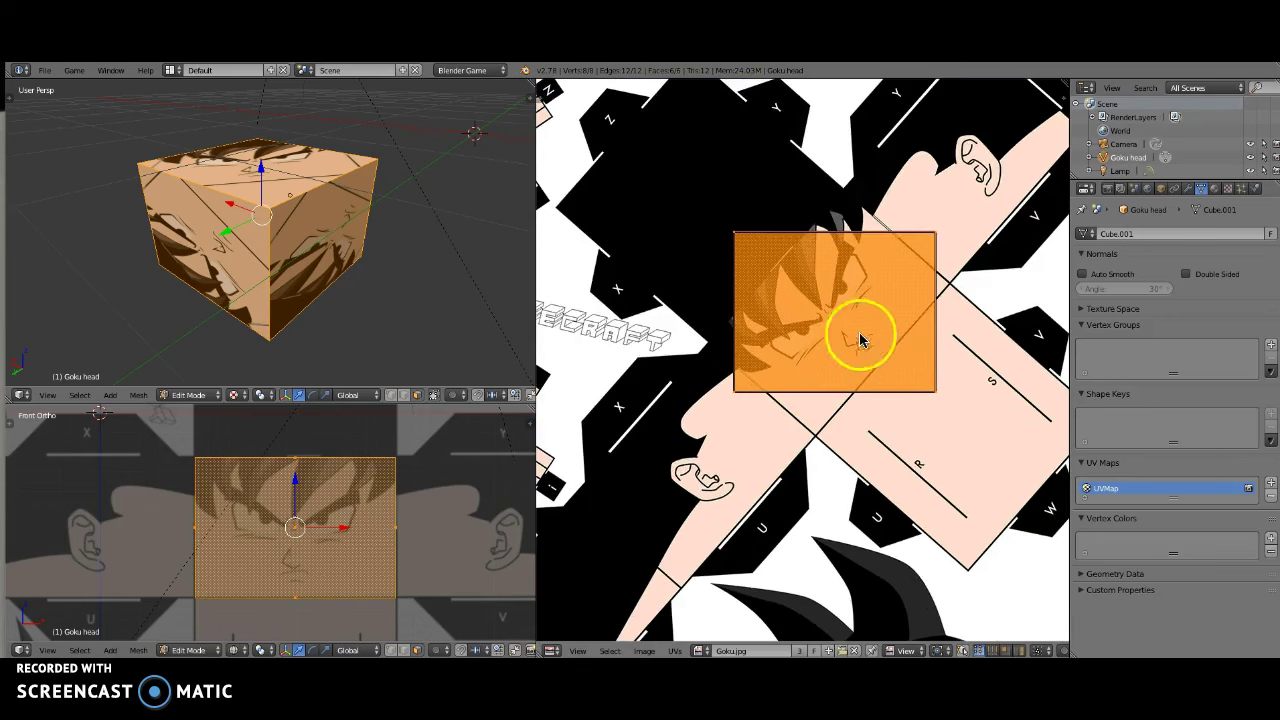
pyautogui.press('r')
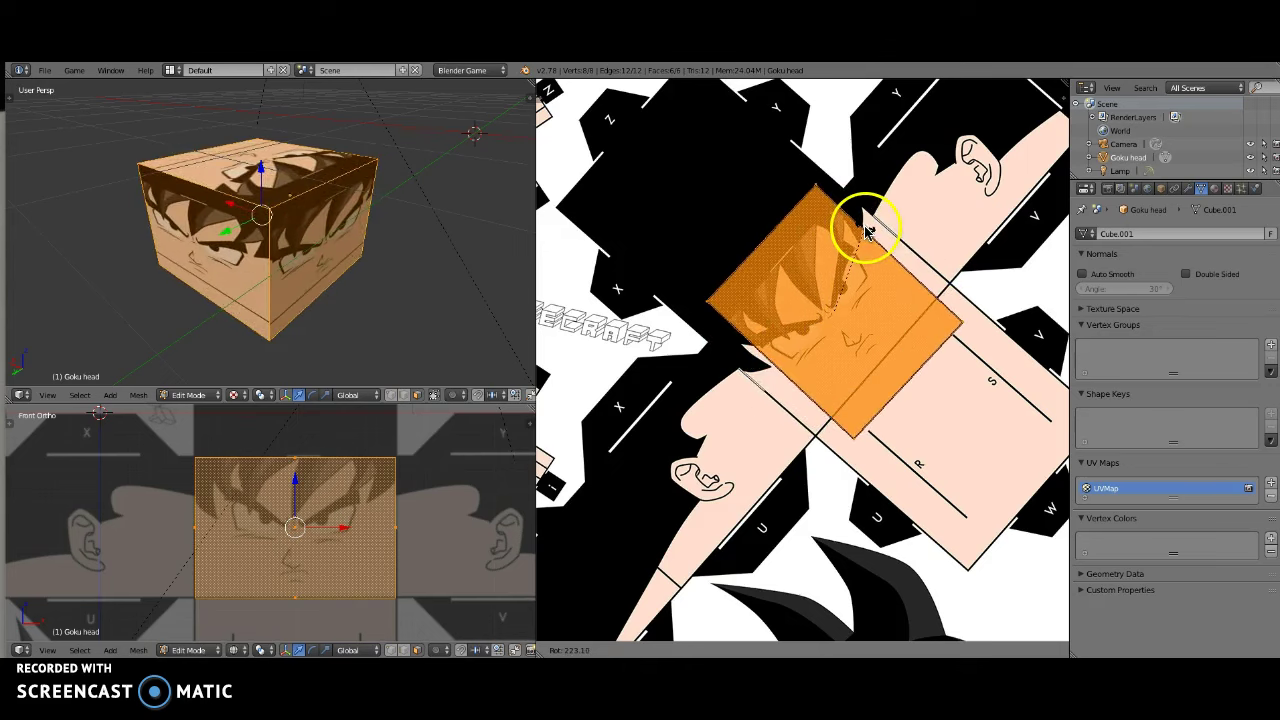
pyautogui.click(865, 230)
pyautogui.moveTo(351, 240); pyautogui.dragTo(281, 233, button='middle')
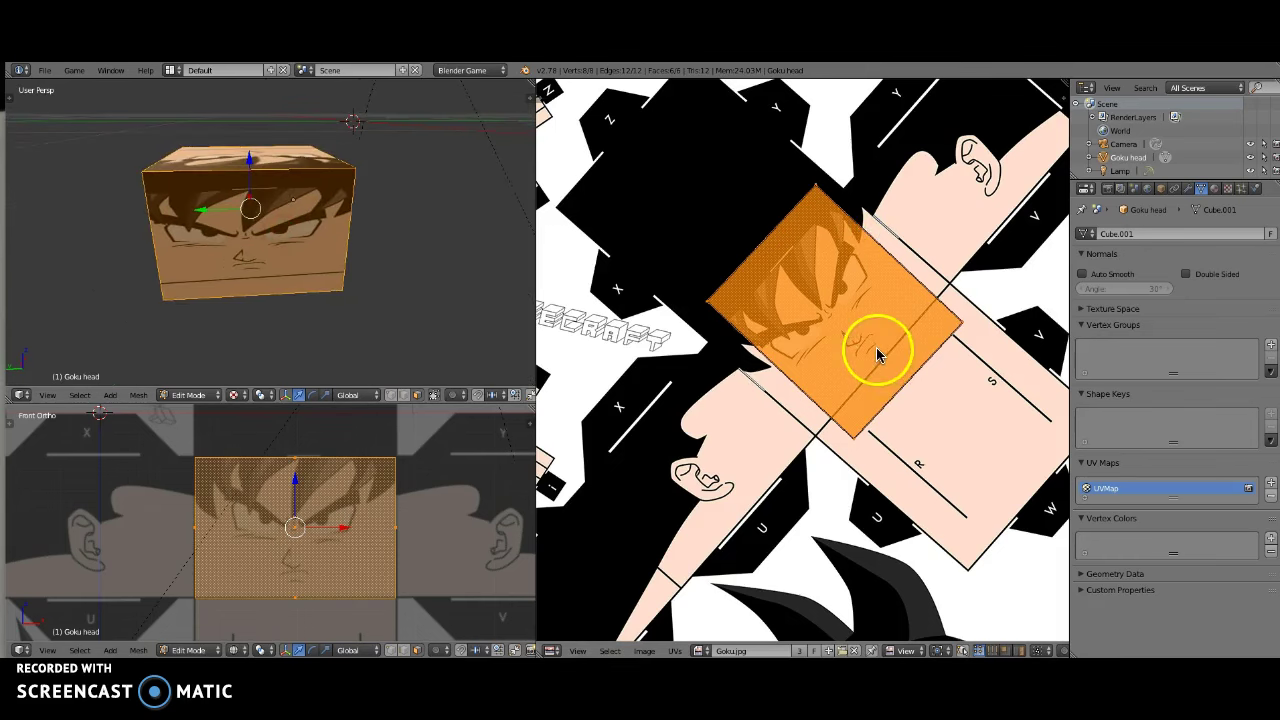
# Step: Deselect all UVs and move the uppermost UV corner onto the matching hairline corner of the template's face panel
pyautogui.scroll(1, 876, 347)
pyautogui.moveTo(871, 341); pyautogui.dragTo(854, 360, button='middle')
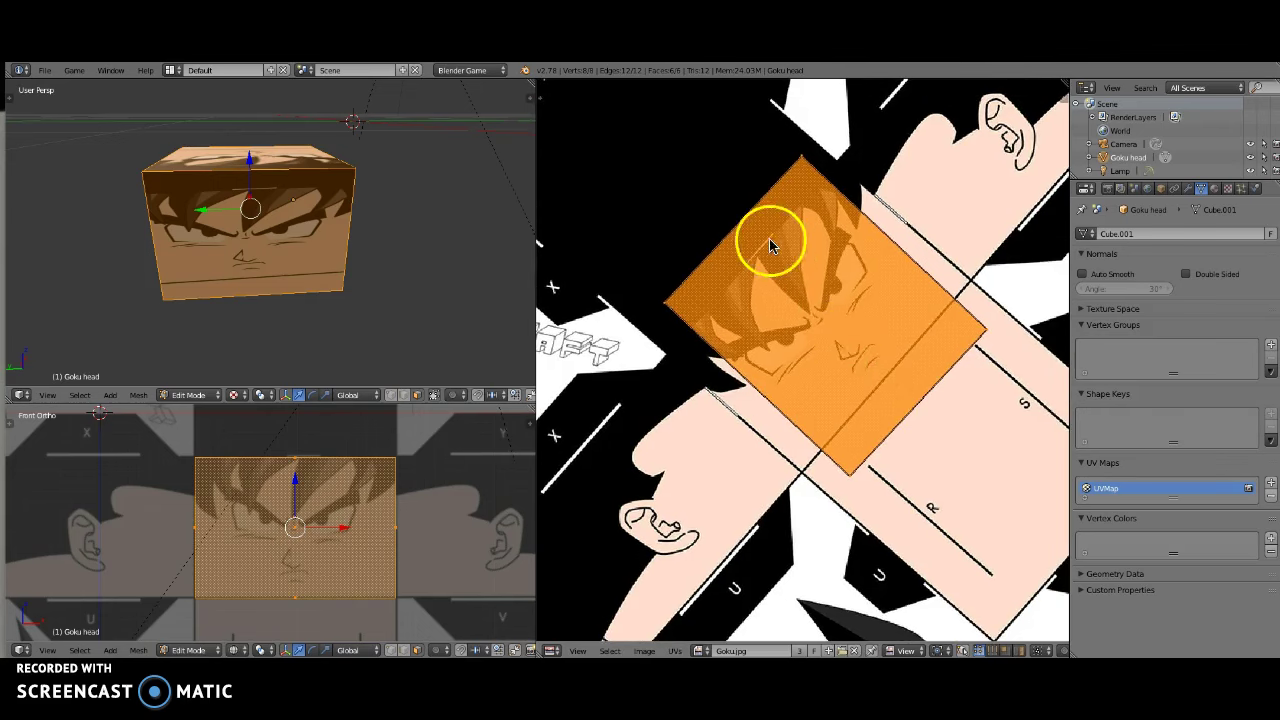
pyautogui.scroll(-1, 836, 321)
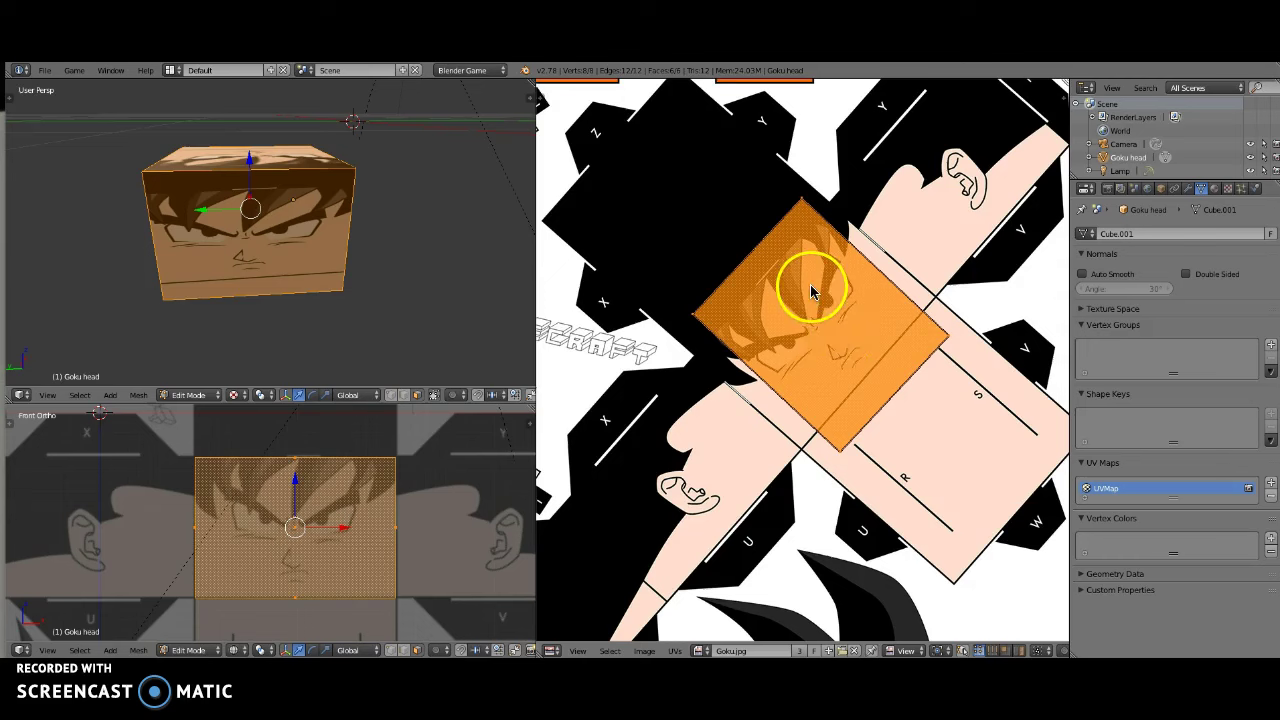
pyautogui.press('a')
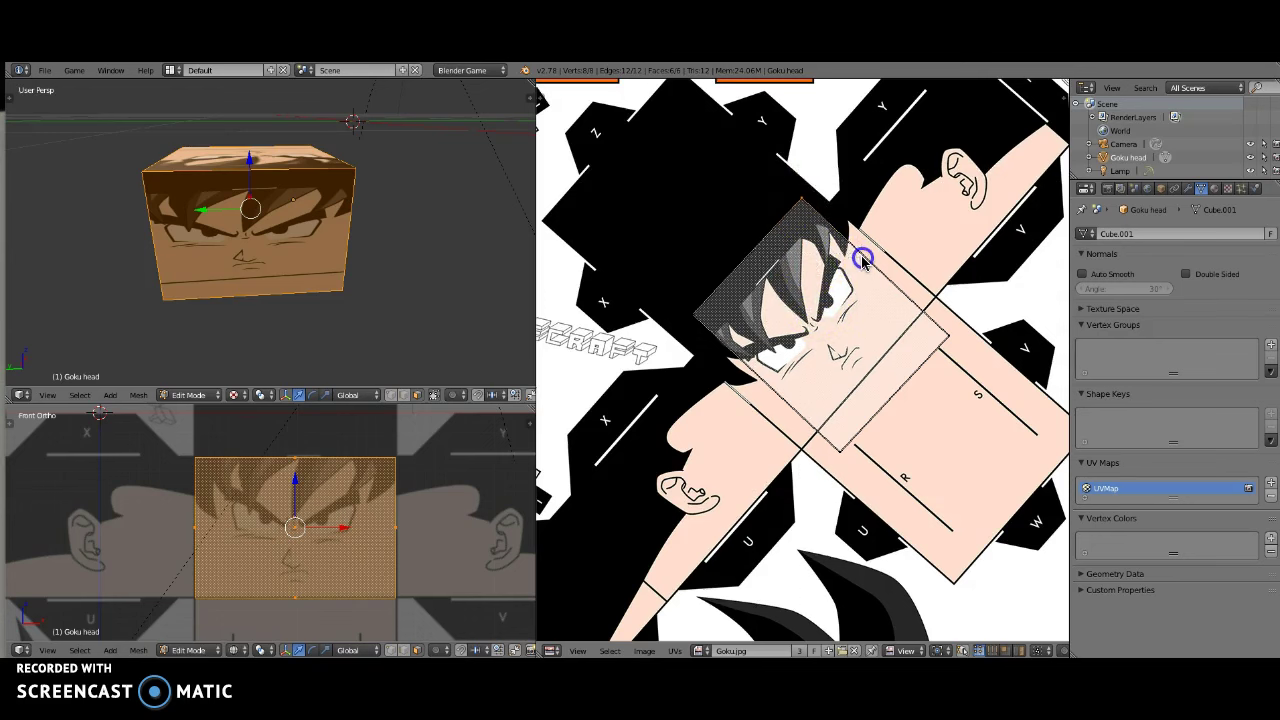
pyautogui.scroll(1, 840, 250)
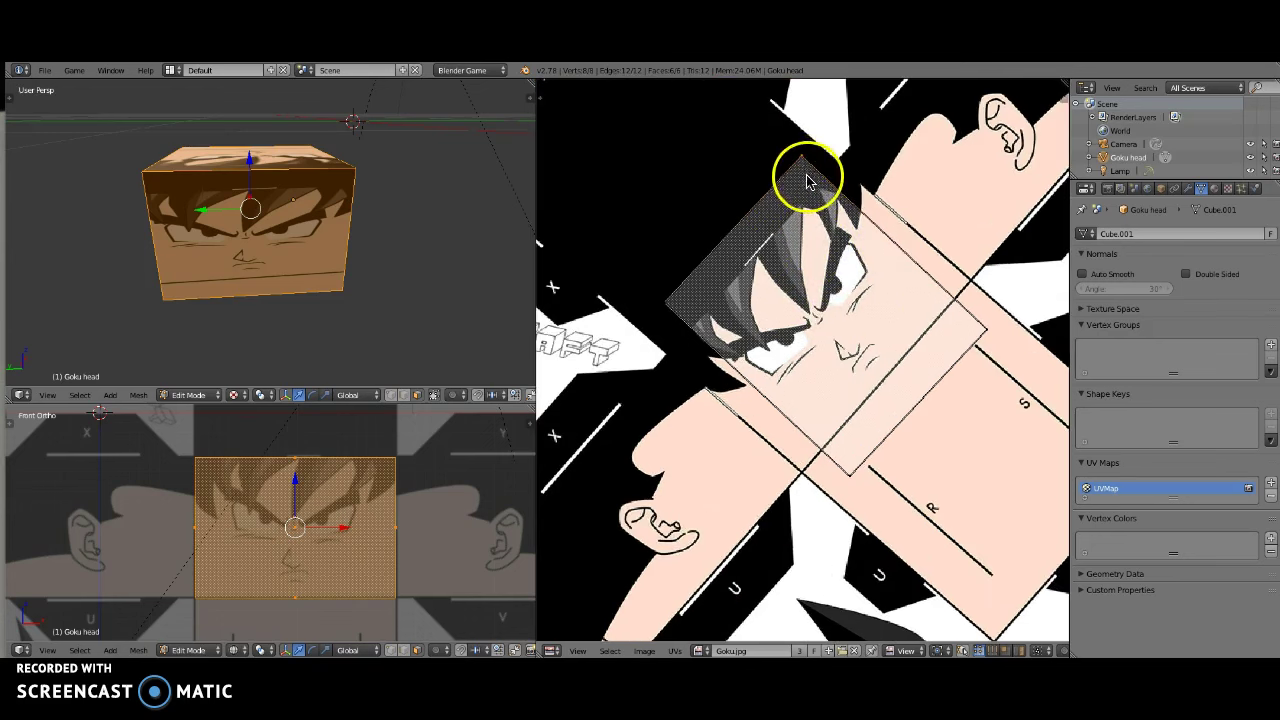
pyautogui.moveTo(808, 177); pyautogui.dragTo(797, 226, button='middle')
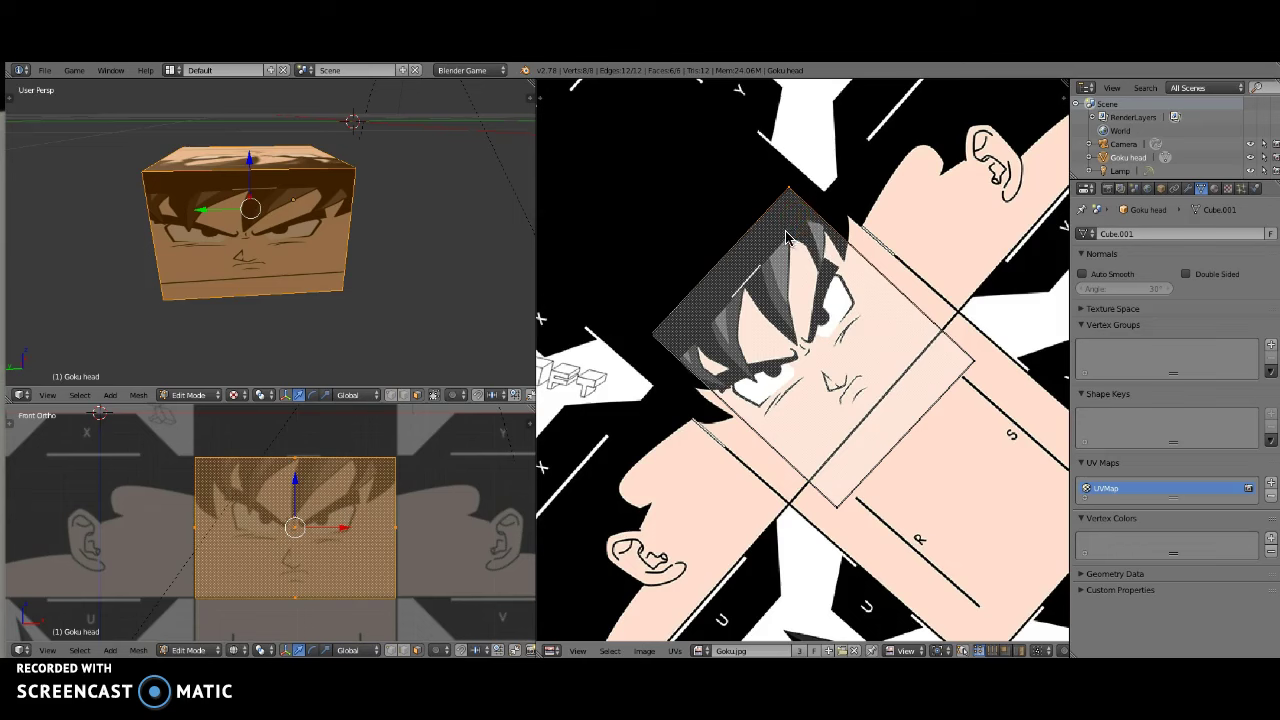
pyautogui.press('g')
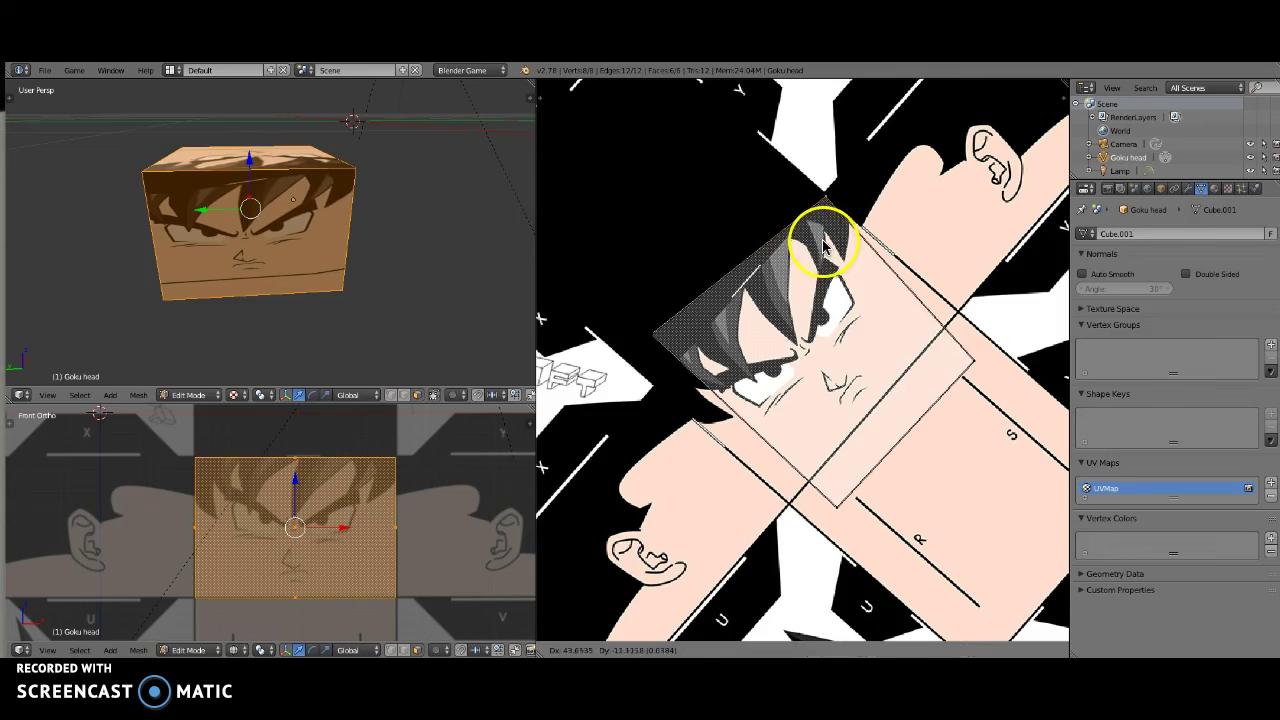
pyautogui.click(829, 245)
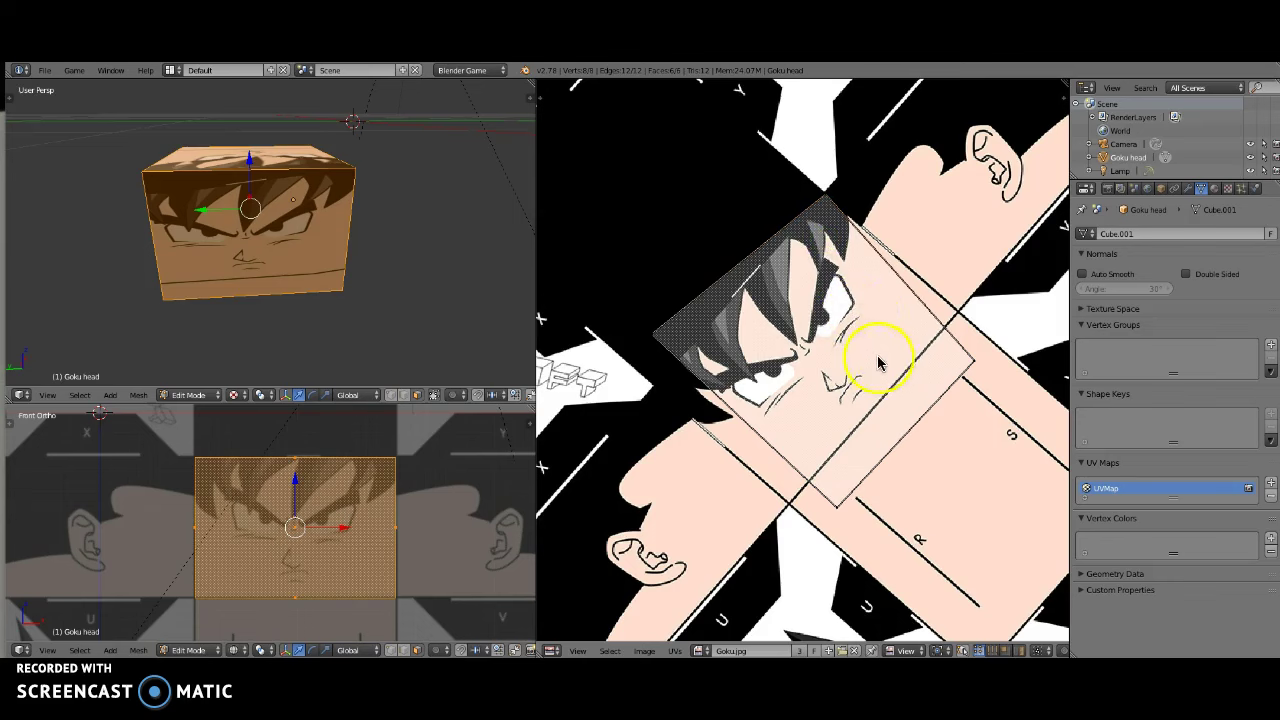
# Step: Move the two chin-side UV corners onto the corners where the face panel meets the bottom panel of the head
pyautogui.rightClick(1027, 393)
pyautogui.press('g')
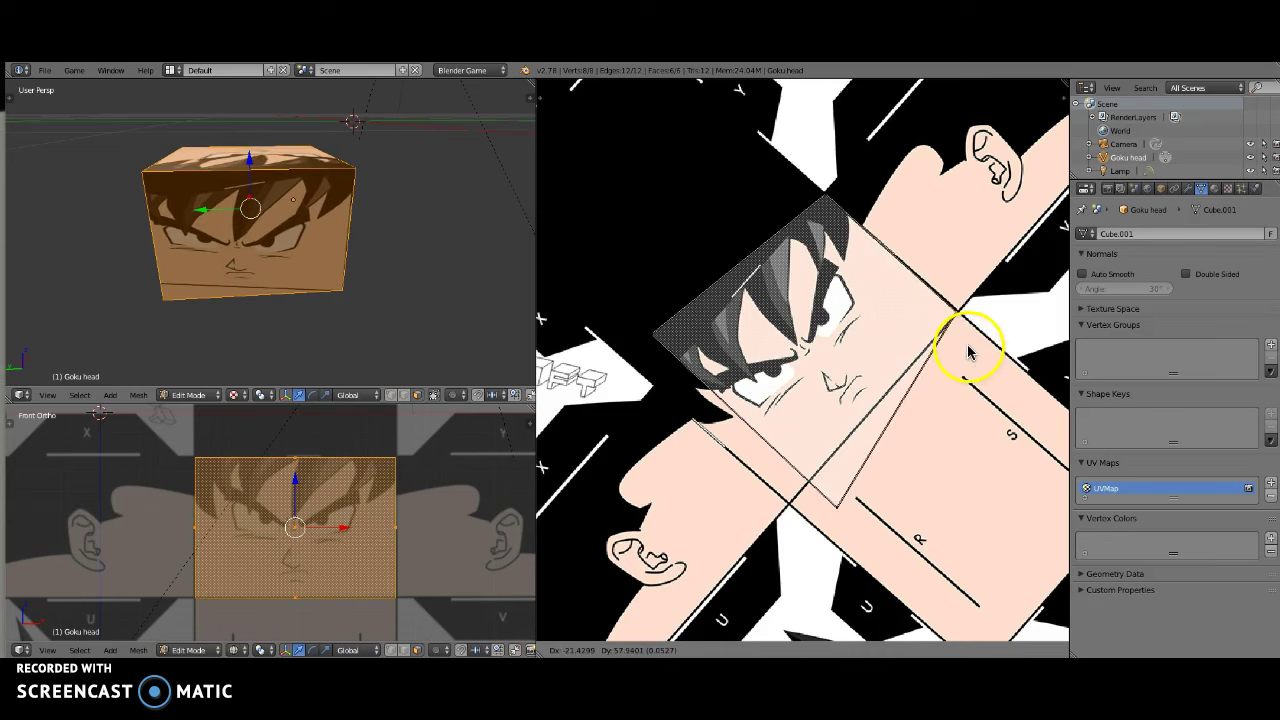
pyautogui.click(968, 350)
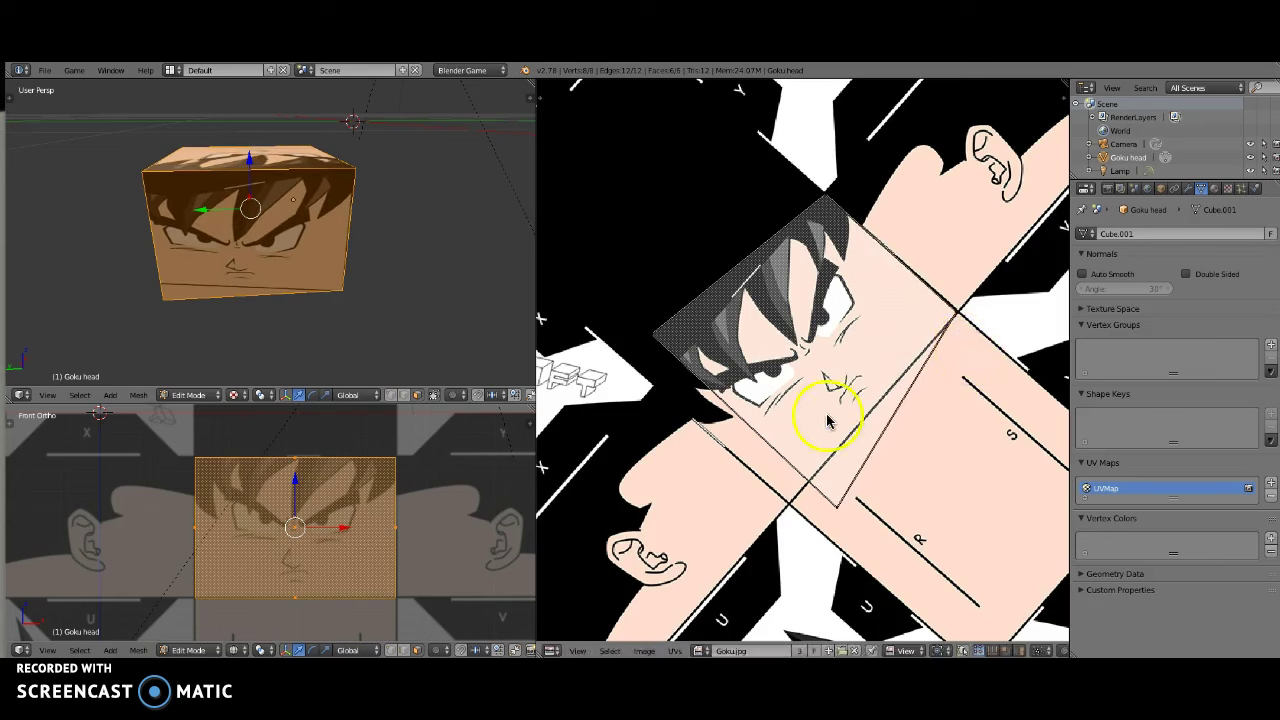
pyautogui.press('b')
pyautogui.moveTo(798, 453); pyautogui.dragTo(868, 532)
pyautogui.press('g')
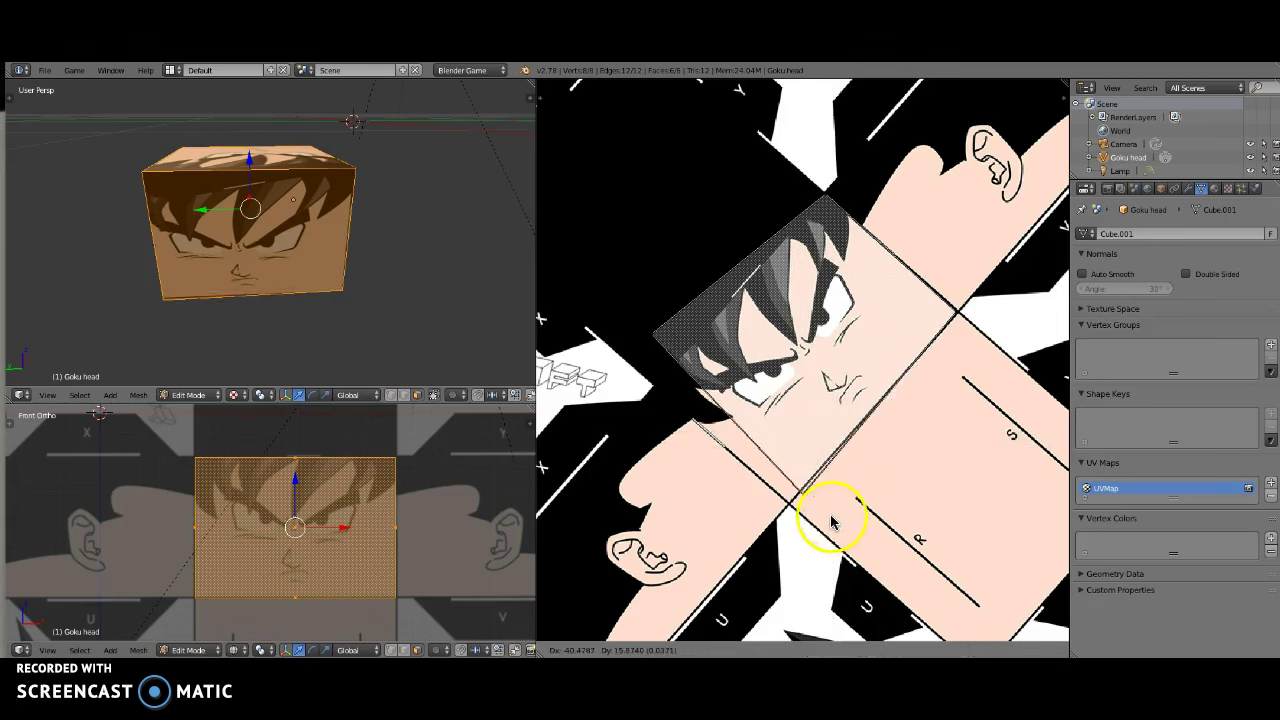
pyautogui.click(819, 526)
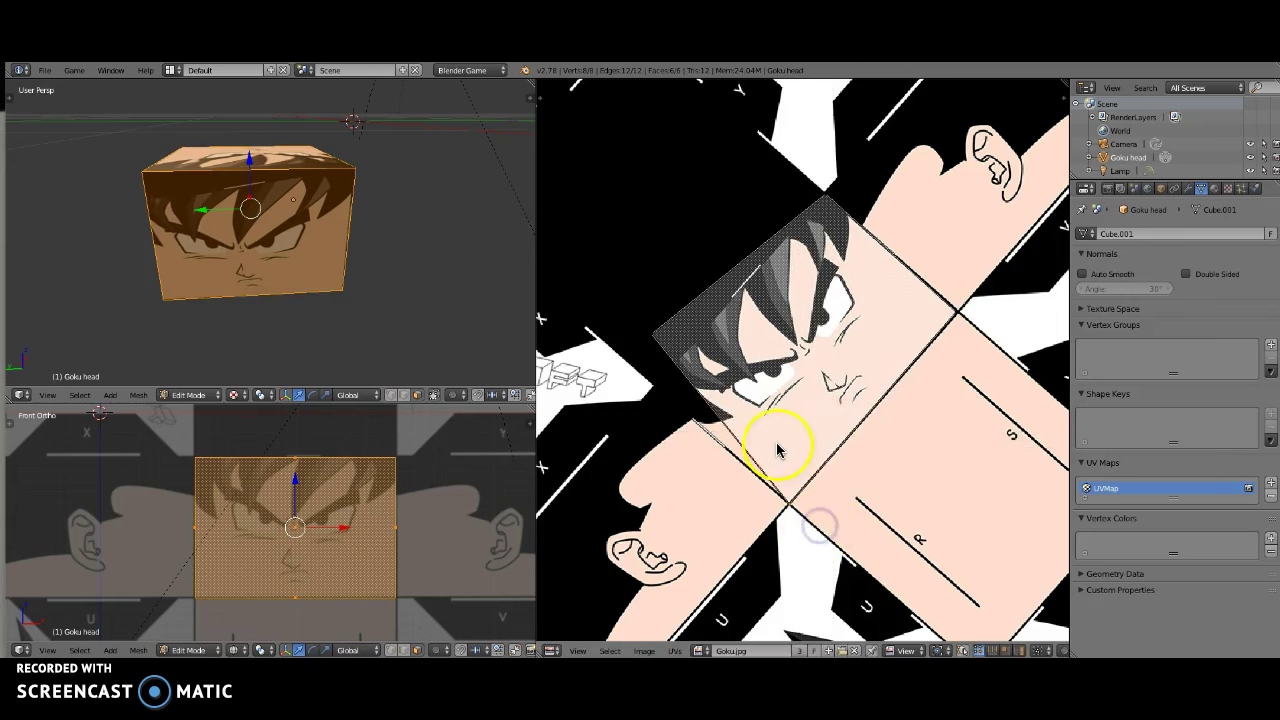
# Step: Box-select the remaining hairline UV corner and move it onto the last corner of the face panel
pyautogui.press('b')
pyautogui.moveTo(619, 308); pyautogui.dragTo(721, 374)
pyautogui.moveTo(703, 360); pyautogui.dragTo(697, 410, button='right')
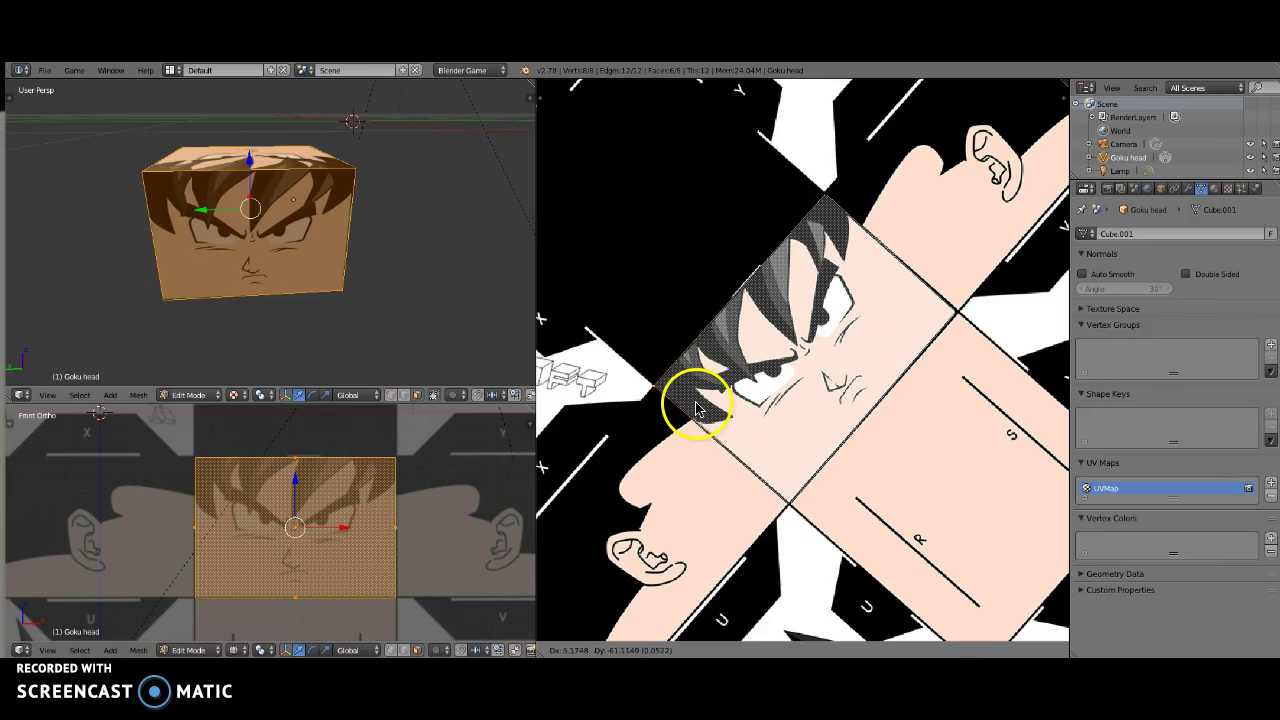
pyautogui.click(697, 409)
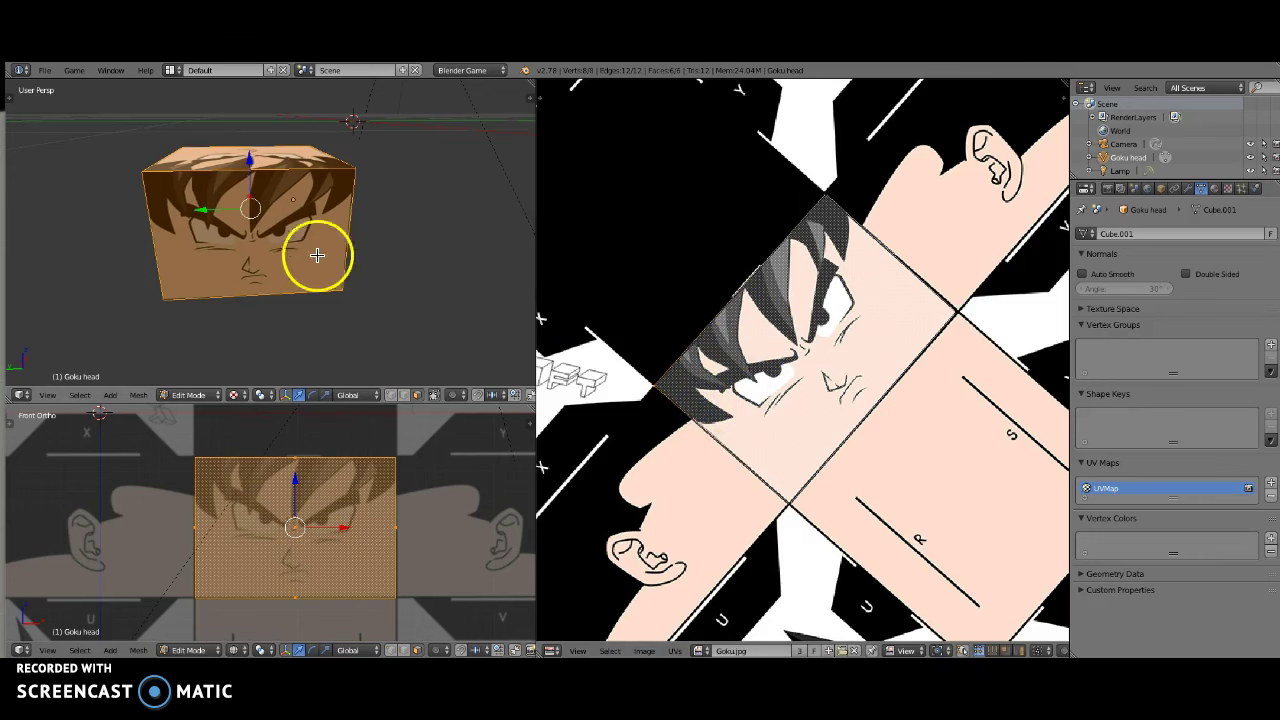
# Step: Deselect everything, select the cube's top face and move its UVs onto the black top-of-head panel of the template
pyautogui.press('a')
pyautogui.moveTo(301, 251)
pyautogui.mouseDown(button='middle')
pyautogui.moveTo(309, 240)
pyautogui.moveTo(382, 277)
pyautogui.moveTo(449, 266)
pyautogui.moveTo(314, 186)
pyautogui.moveTo(277, 234)
pyautogui.moveTo(307, 271)
pyautogui.mouseUp(button='middle')
pyautogui.scroll(-3, 306, 371)
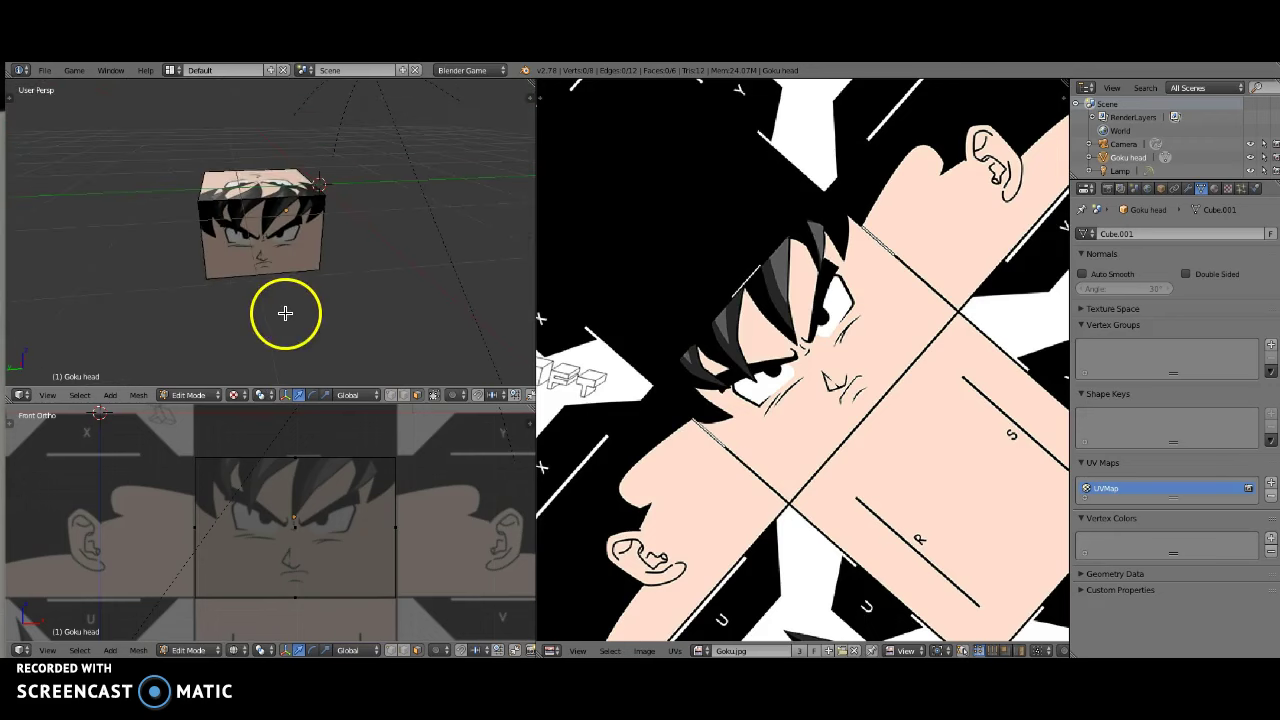
pyautogui.moveTo(286, 314); pyautogui.dragTo(272, 264, button='middle')
pyautogui.rightClick(252, 178)
pyautogui.moveTo(254, 182); pyautogui.dragTo(298, 228, button='middle')
pyautogui.scroll(1, 299, 227)
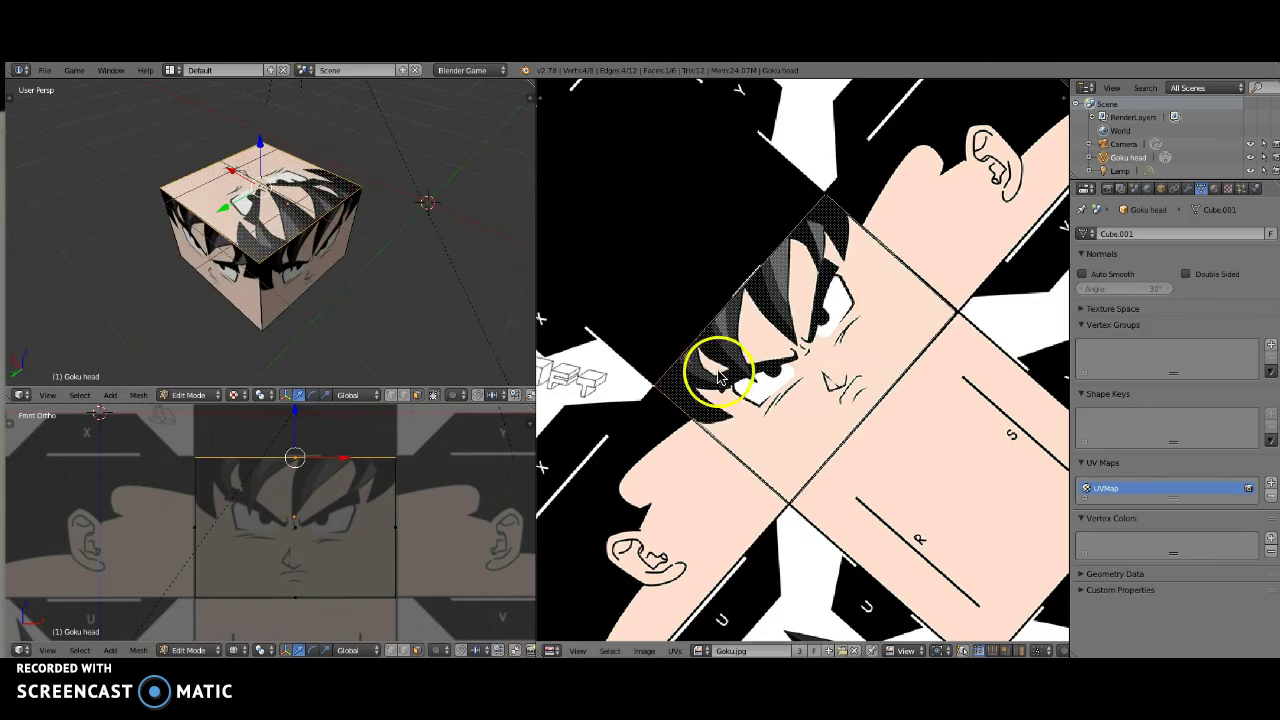
pyautogui.moveTo(286, 206)
pyautogui.mouseDown(button='middle')
pyautogui.moveTo(271, 214)
pyautogui.moveTo(292, 213)
pyautogui.mouseUp(button='middle')
pyautogui.click(835, 352)
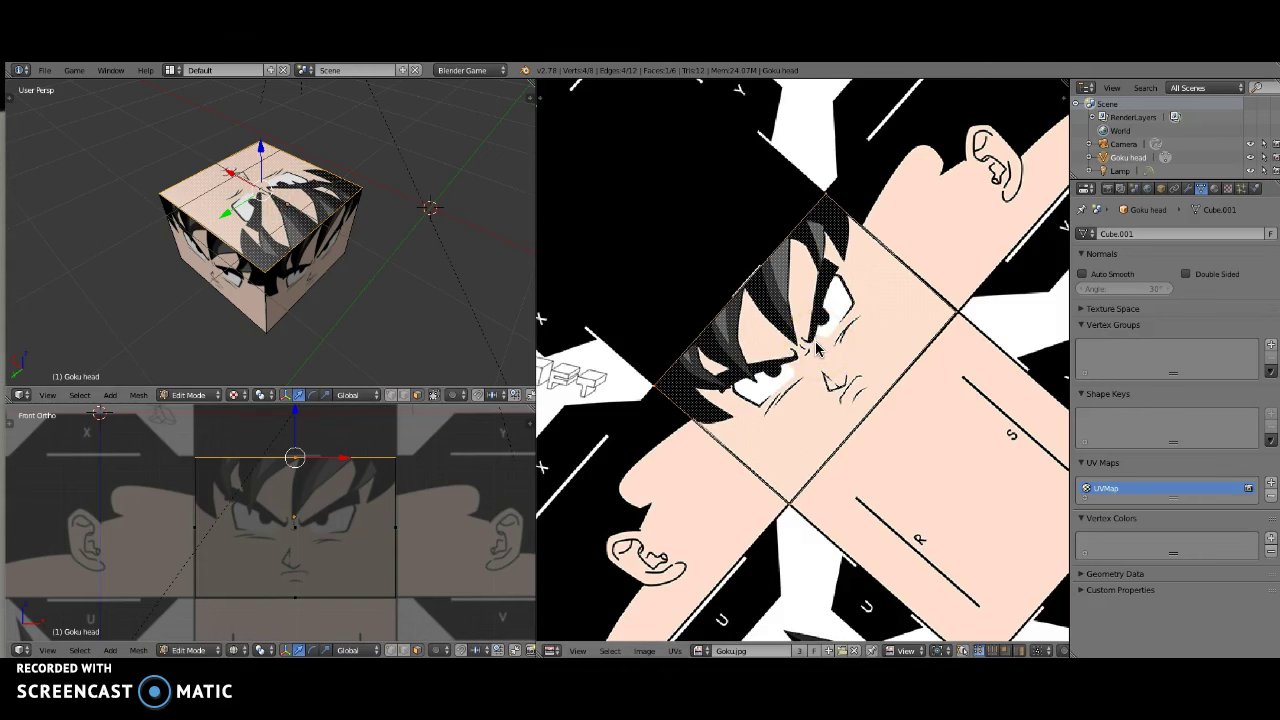
pyautogui.scroll(-2, 810, 347)
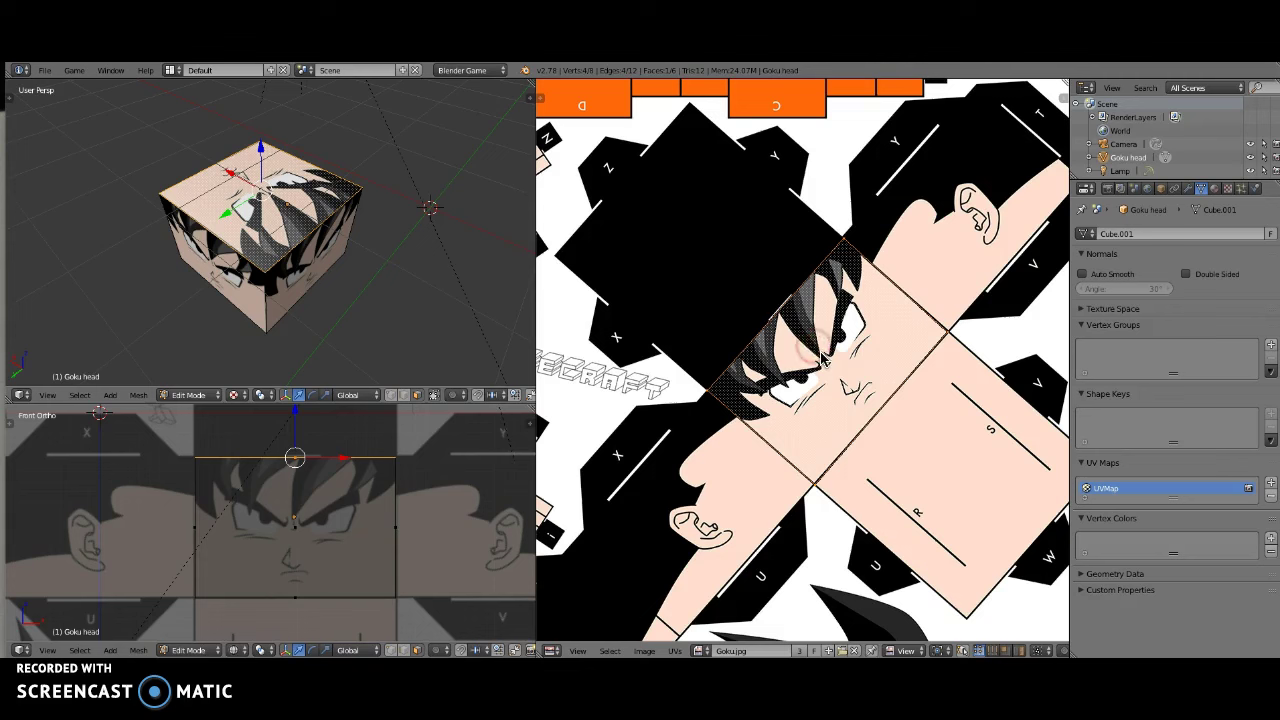
pyautogui.moveTo(825, 360); pyautogui.dragTo(670, 225)
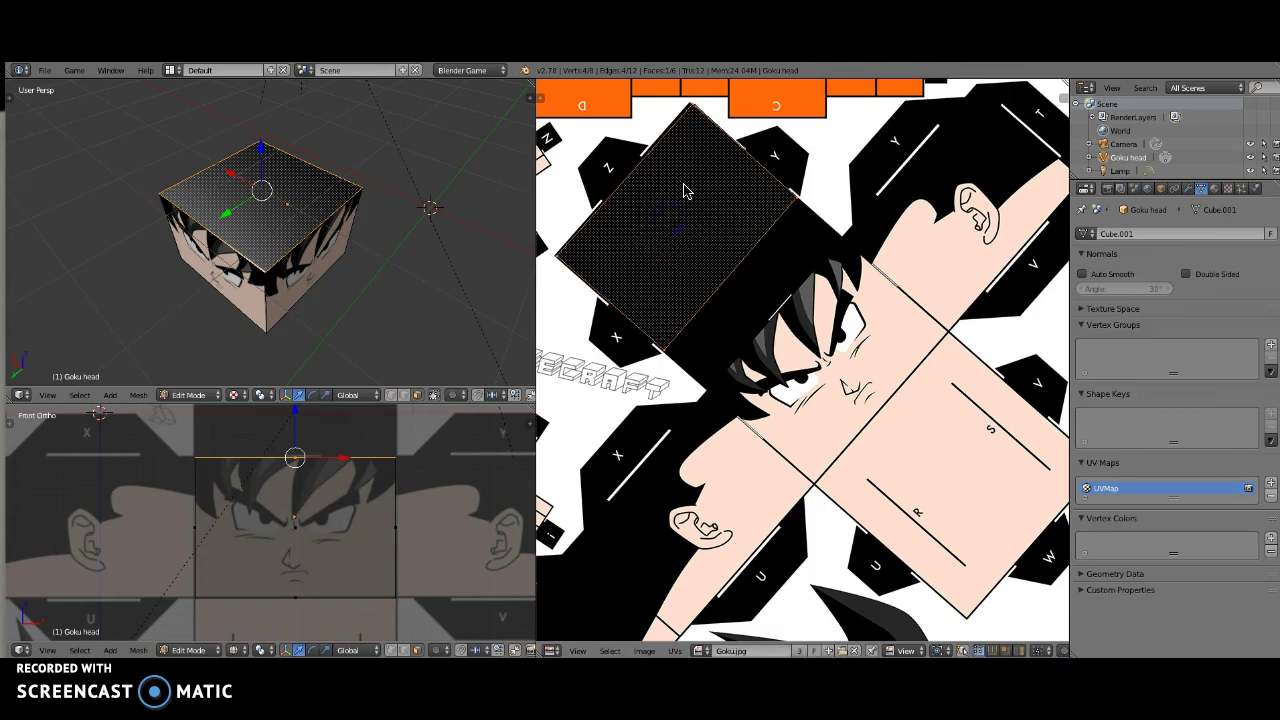
# Step: Extend the top face's UVs by moving their two face-side corners onto the hairline corners, and deselect all
pyautogui.moveTo(697, 127); pyautogui.dragTo(758, 386)
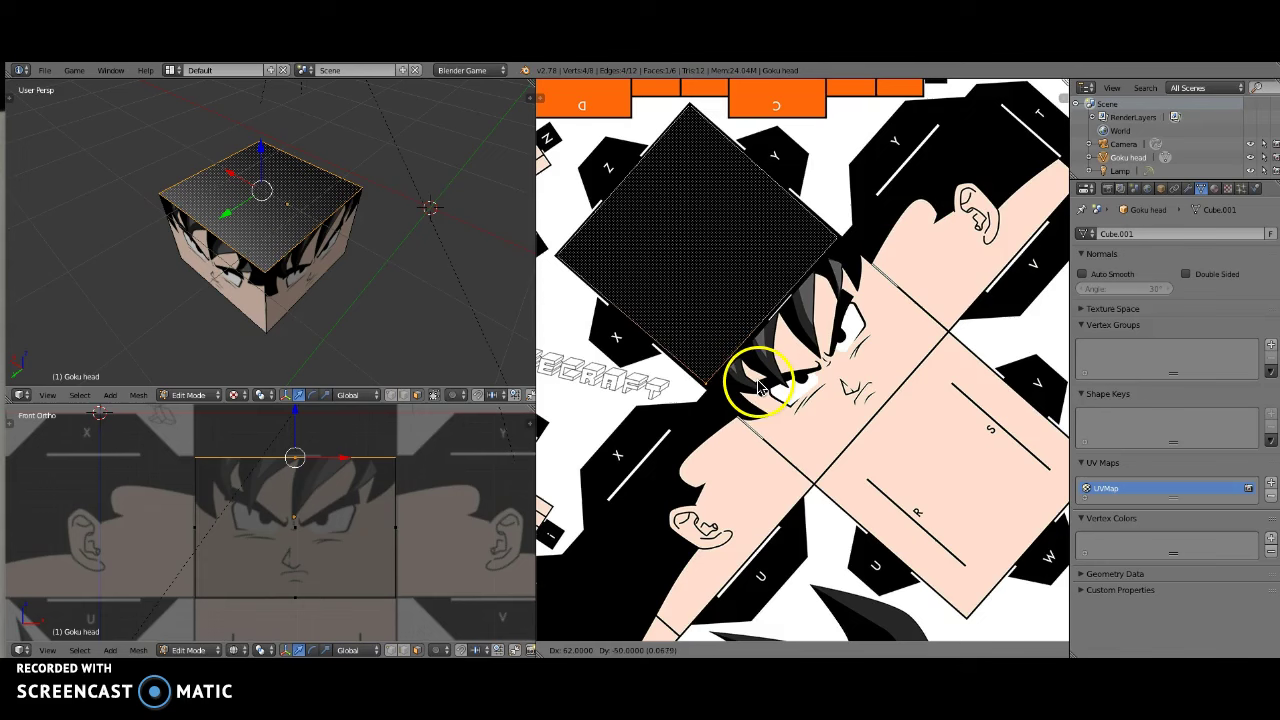
pyautogui.click(760, 382)
pyautogui.press('a')
pyautogui.moveTo(243, 246); pyautogui.dragTo(306, 354, button='middle')
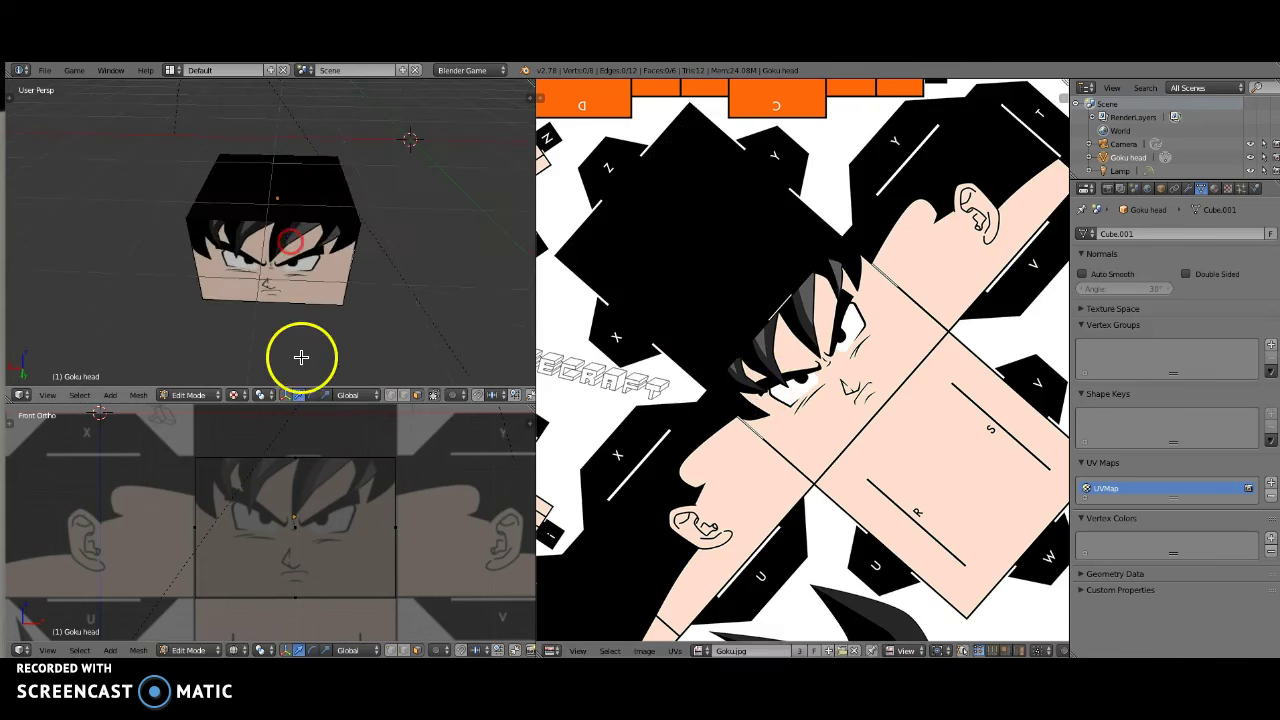
pyautogui.moveTo(249, 306); pyautogui.dragTo(300, 340, button='middle')
# Step: Select the cube's +X side face and move its UVs onto the ear panel between tabs Y and V
pyautogui.rightClick(296, 530)
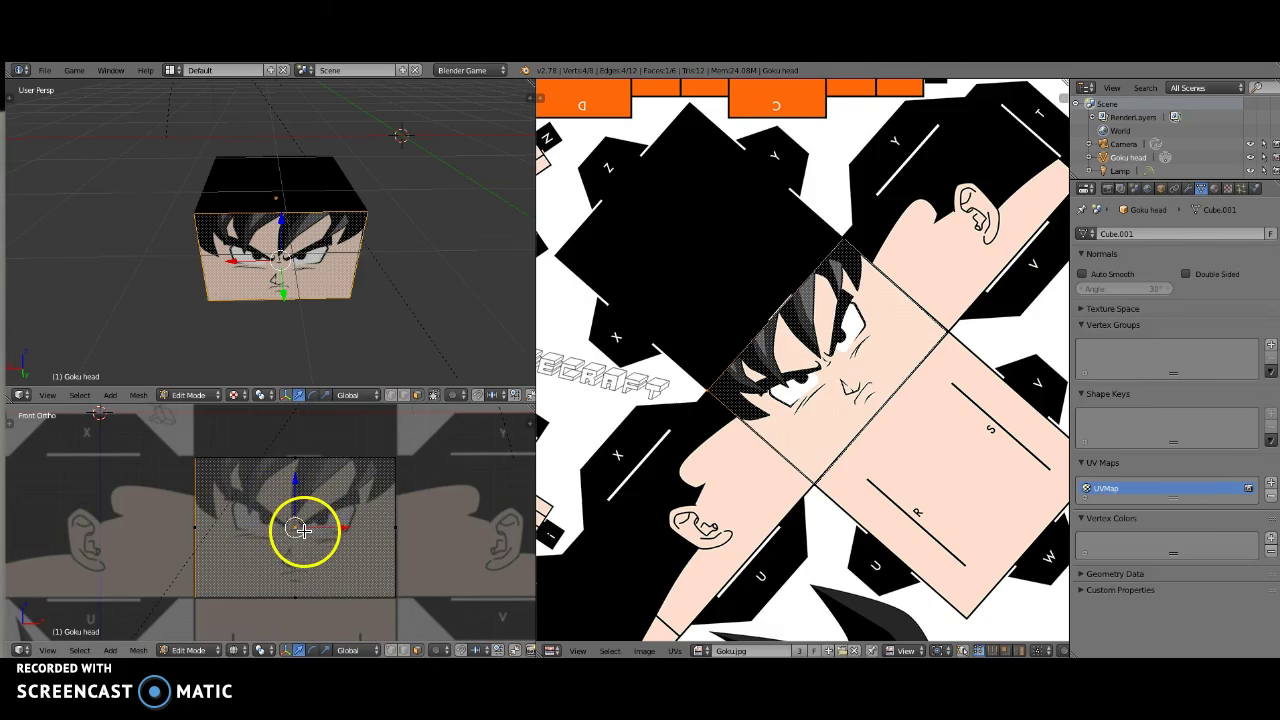
pyautogui.moveTo(254, 300); pyautogui.dragTo(315, 308, button='middle')
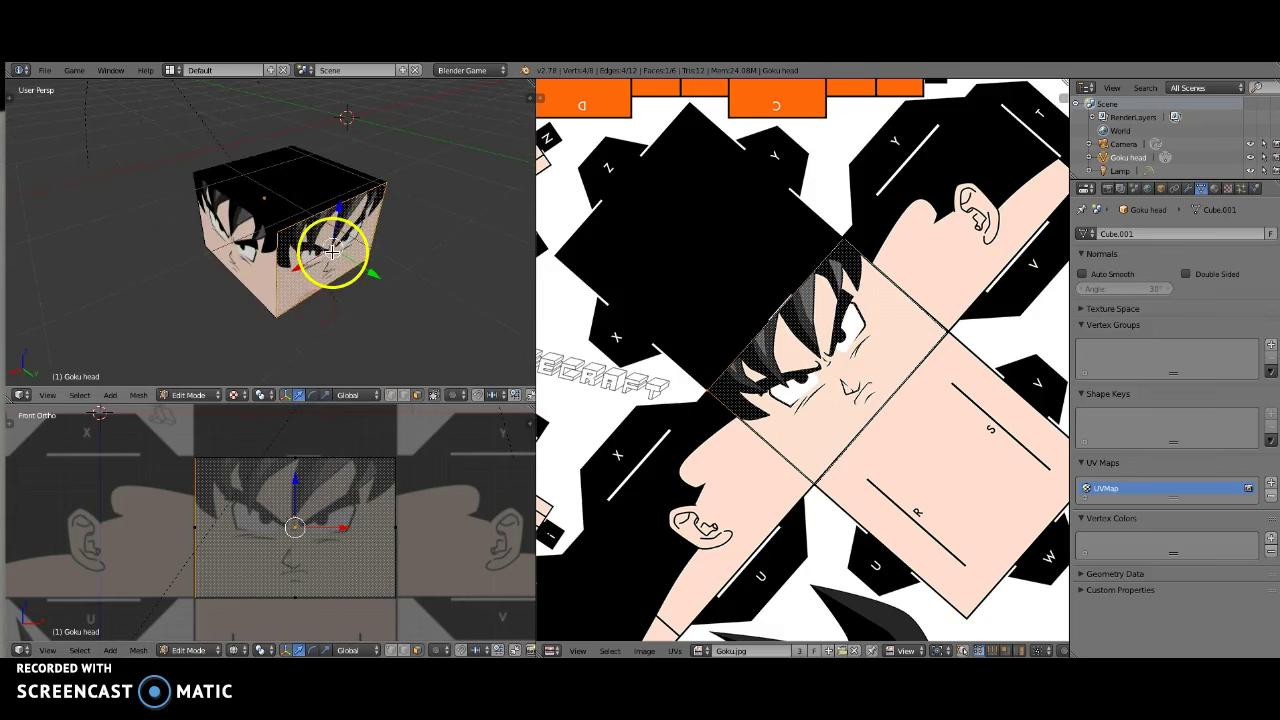
pyautogui.moveTo(330, 253); pyautogui.dragTo(310, 231, button='middle')
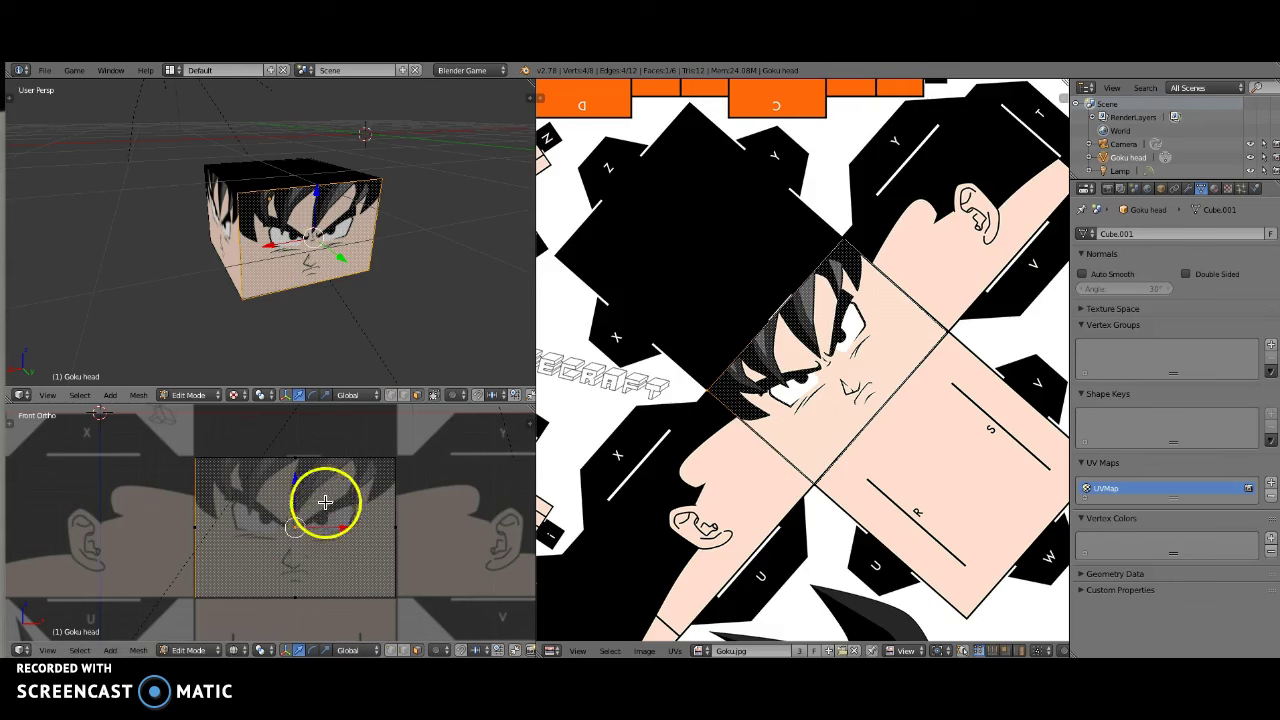
pyautogui.moveTo(290, 256)
pyautogui.mouseDown(button='middle')
pyautogui.moveTo(337, 264)
pyautogui.moveTo(313, 253)
pyautogui.mouseUp(button='middle')
pyautogui.click(242, 219)
pyautogui.rightClick(242, 219)
pyautogui.moveTo(240, 231); pyautogui.dragTo(278, 260, button='middle')
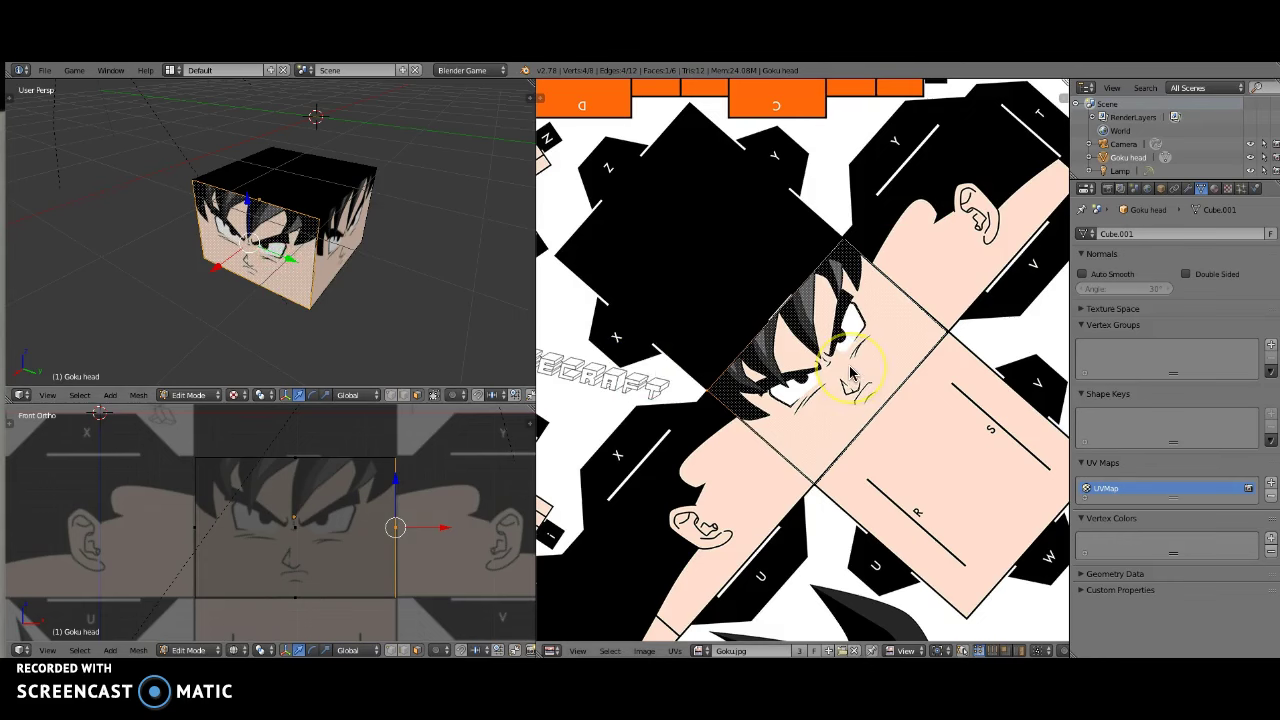
pyautogui.moveTo(855, 365); pyautogui.dragTo(763, 385, button='middle')
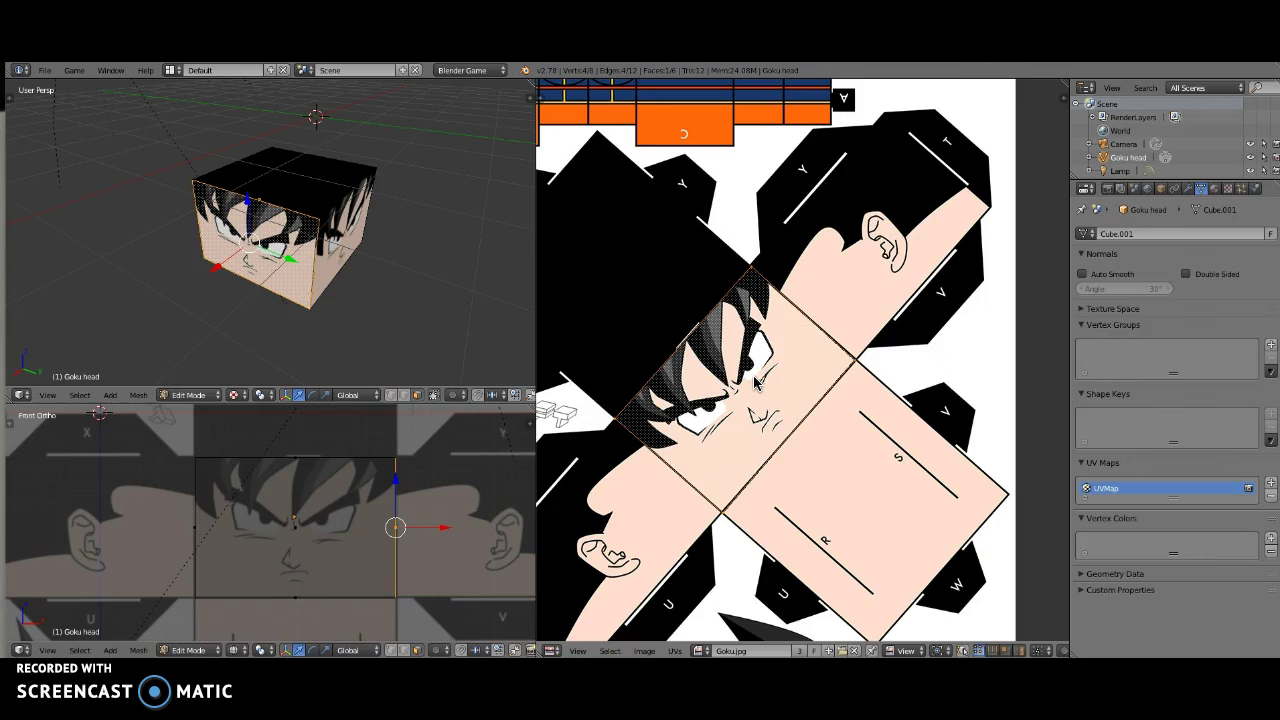
pyautogui.press('g')
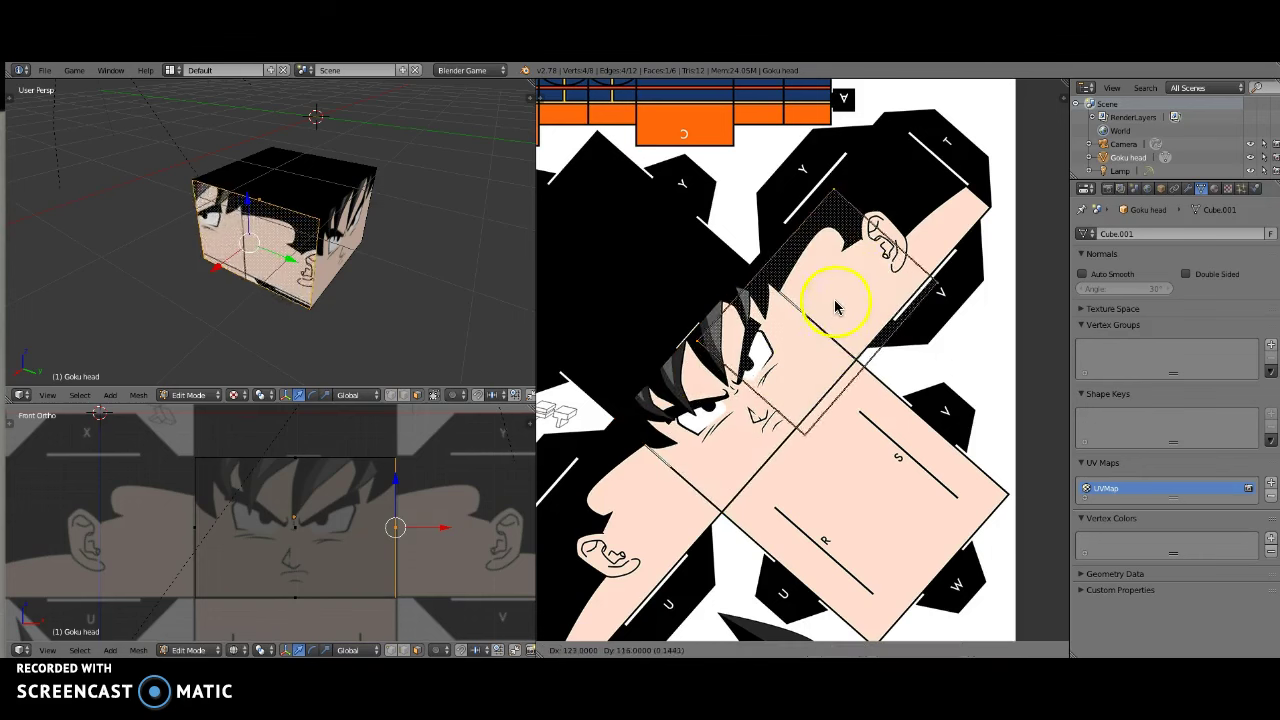
pyautogui.moveTo(883, 245); pyautogui.dragTo(889, 229)
# Step: Move the four UV corners of the +X side face onto the corners of the ear panel between tabs Y and V
pyautogui.scroll(4, 886, 234)
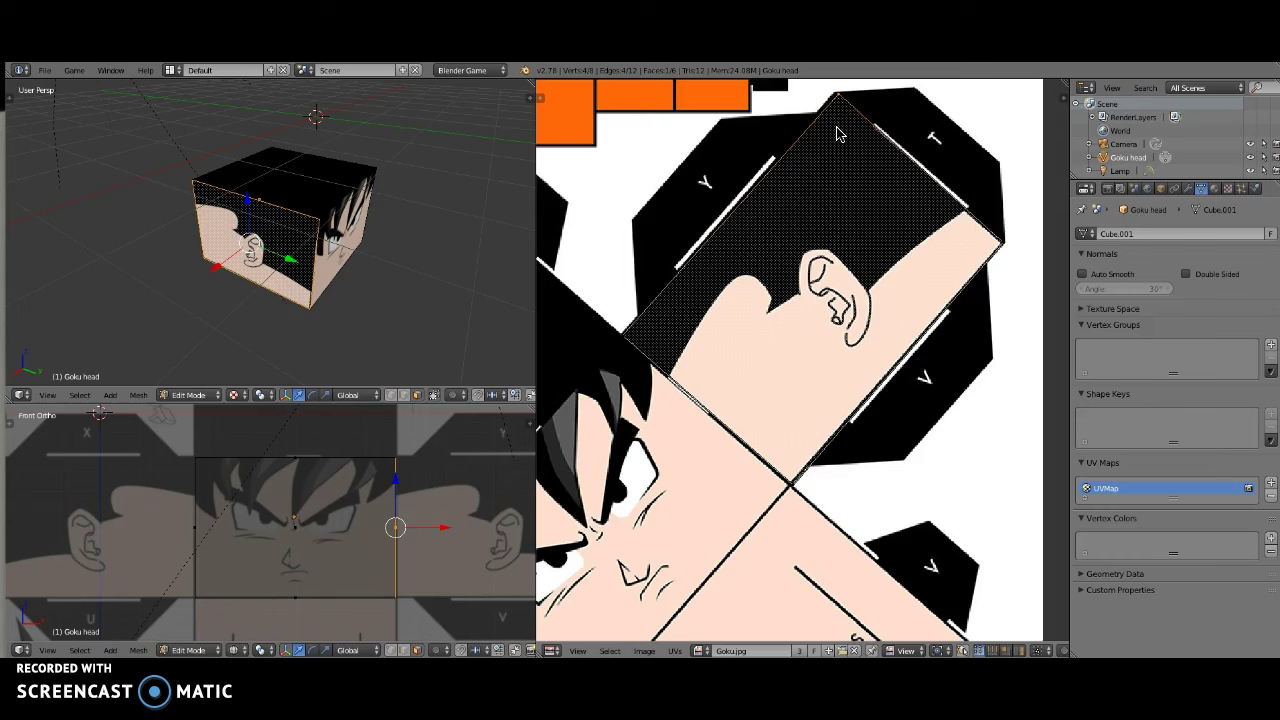
pyautogui.press('g')
pyautogui.click(835, 130)
pyautogui.rightClick(1003, 243)
pyautogui.press('g')
pyautogui.rightClick(991, 270)
pyautogui.click(778, 480)
pyautogui.press('g')
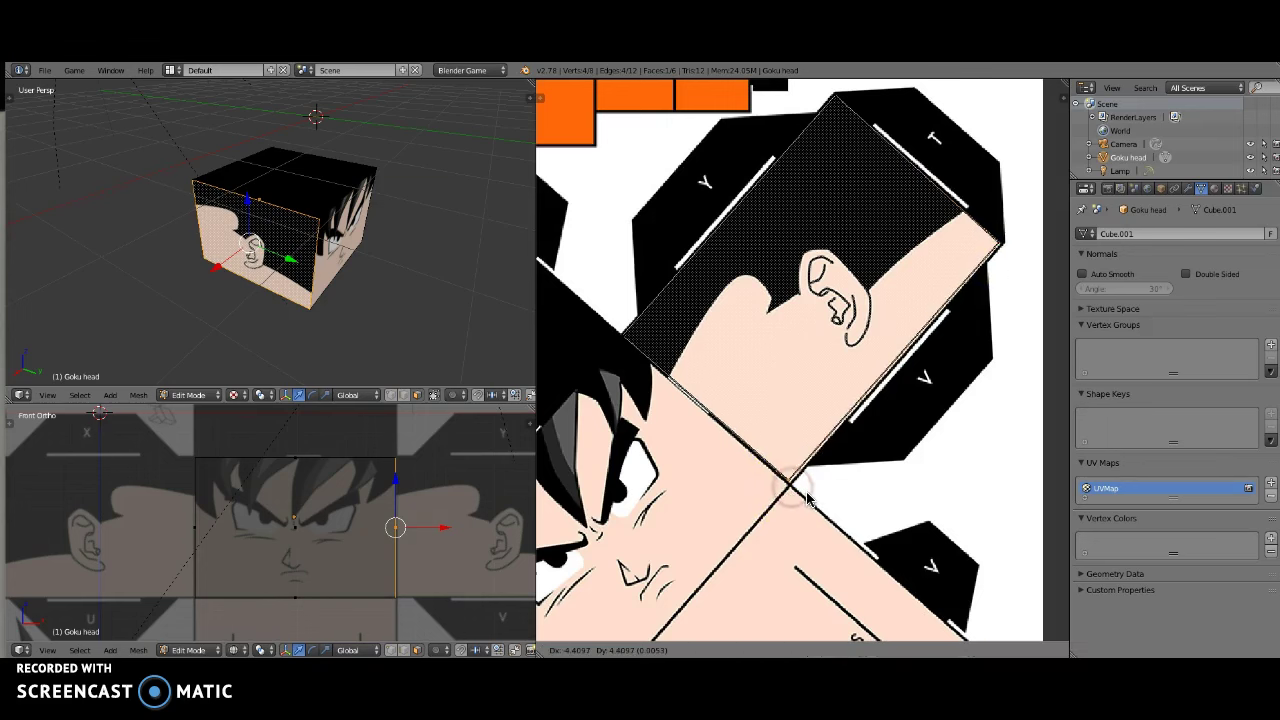
pyautogui.click(807, 494)
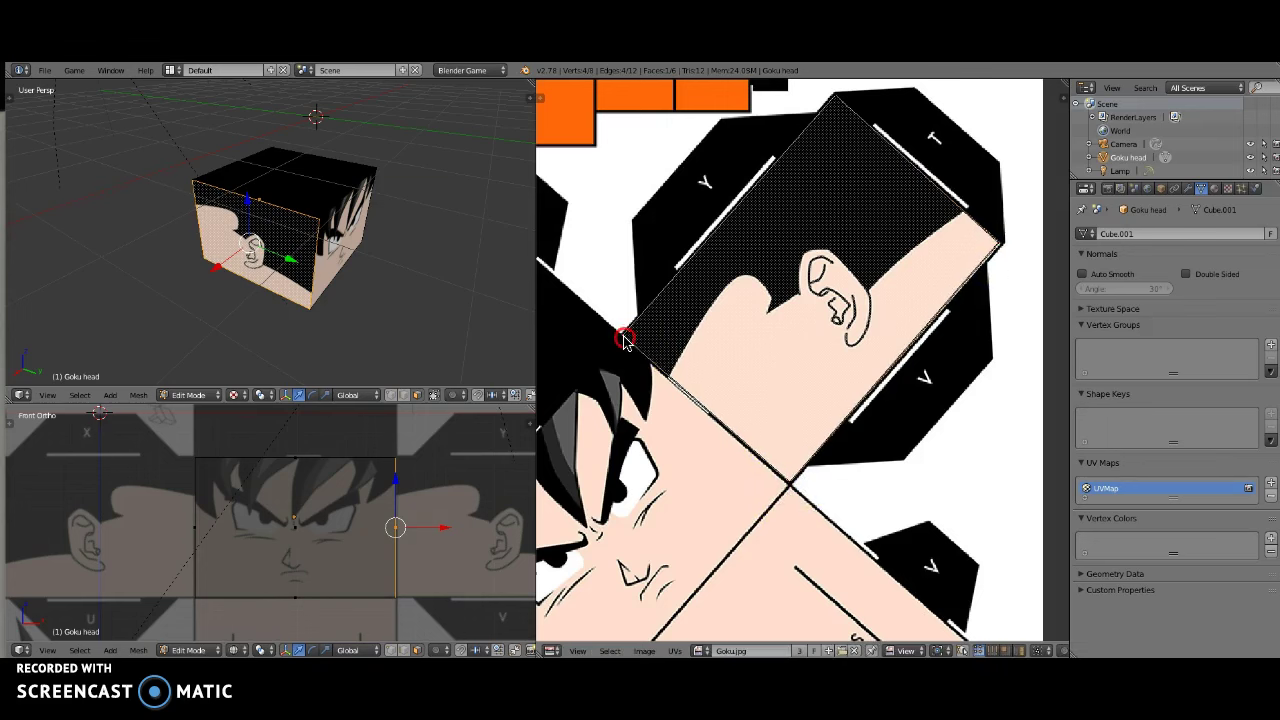
pyautogui.press('g')
# Step: Move the +X side face's UVs onto the opposite ear panel, between tabs X and U
pyautogui.moveTo(431, 356); pyautogui.dragTo(257, 250, button='middle')
pyautogui.rightClick(298, 258)
pyautogui.rightClick(257, 247)
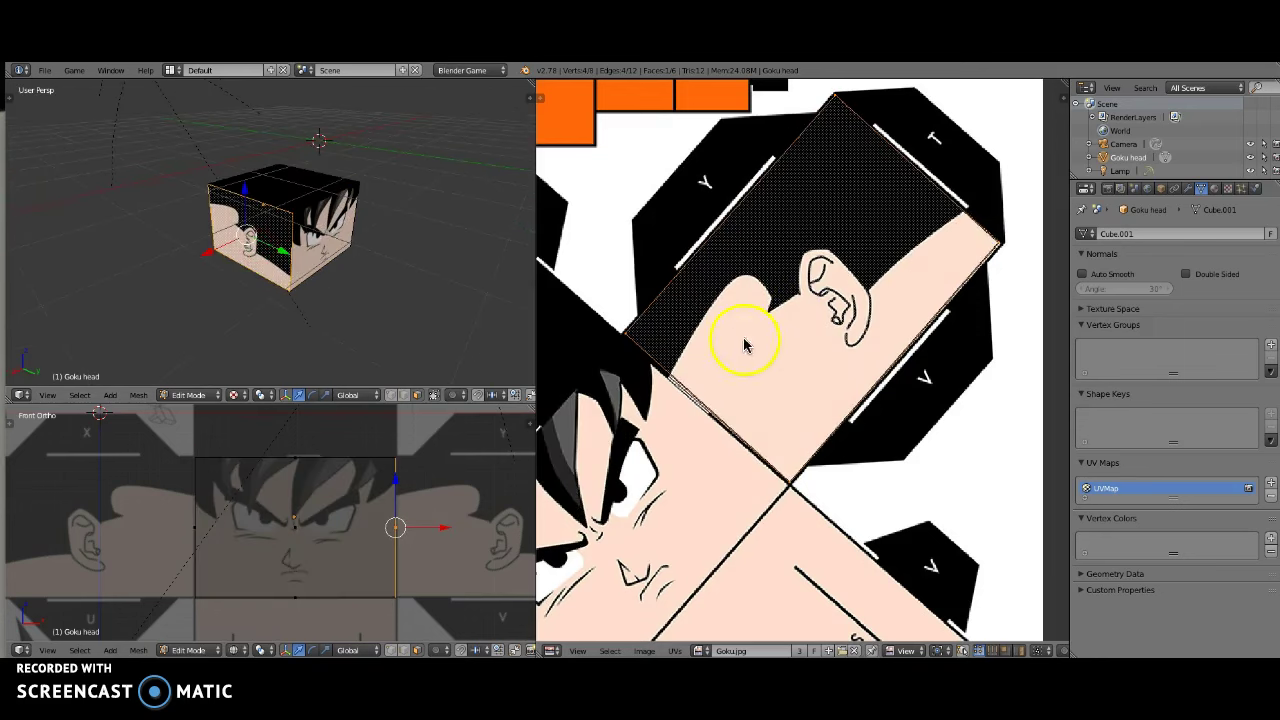
pyautogui.scroll(-3, 710, 390)
pyautogui.moveTo(706, 413); pyautogui.dragTo(771, 284, button='middle')
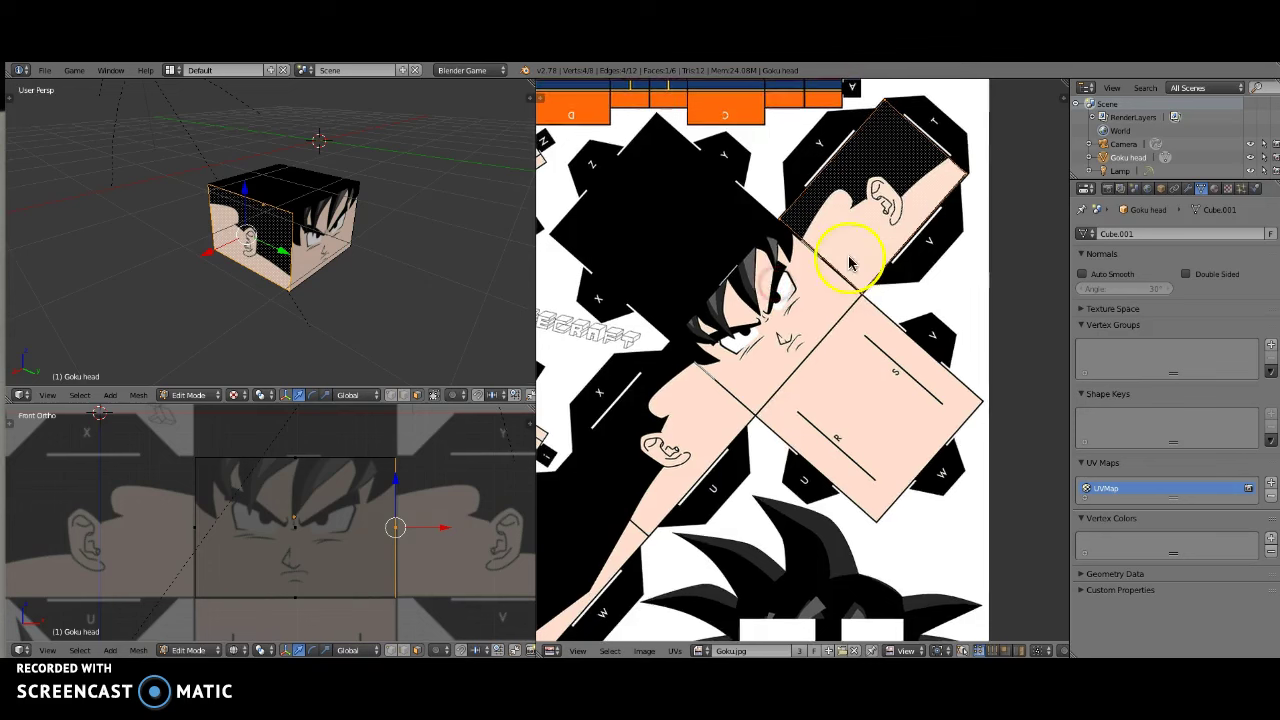
pyautogui.press('g')
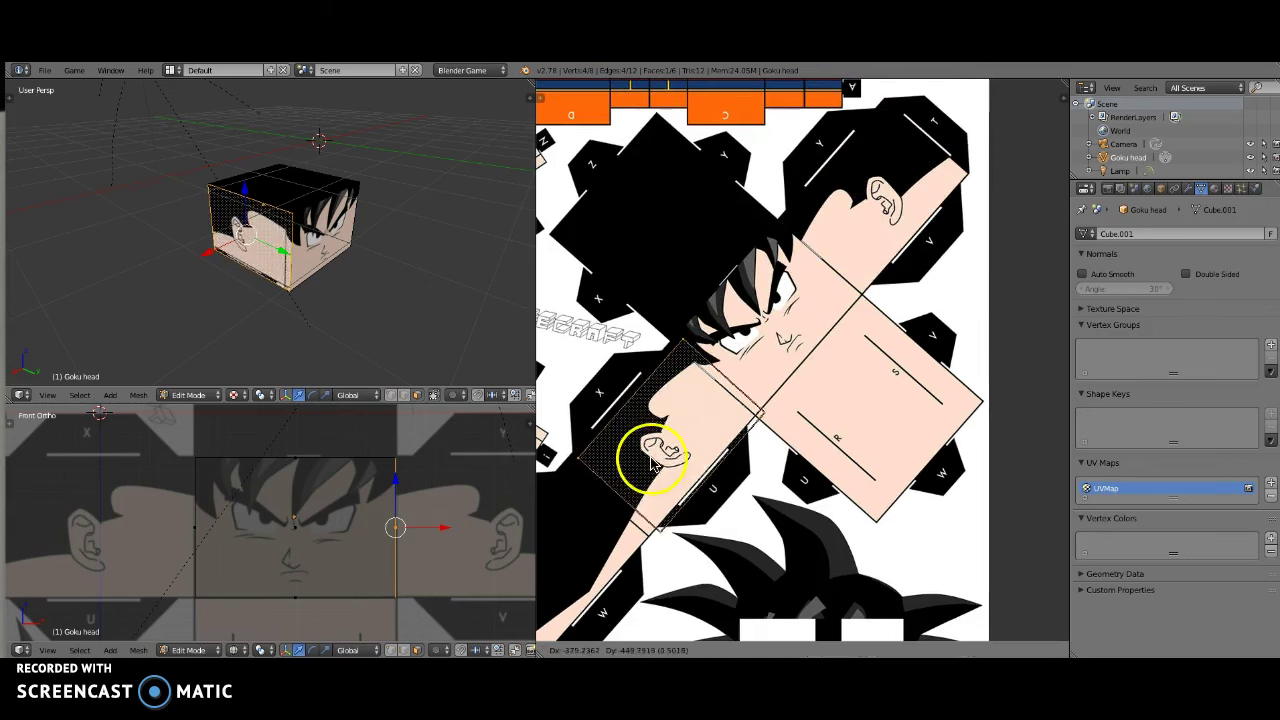
pyautogui.click(638, 463)
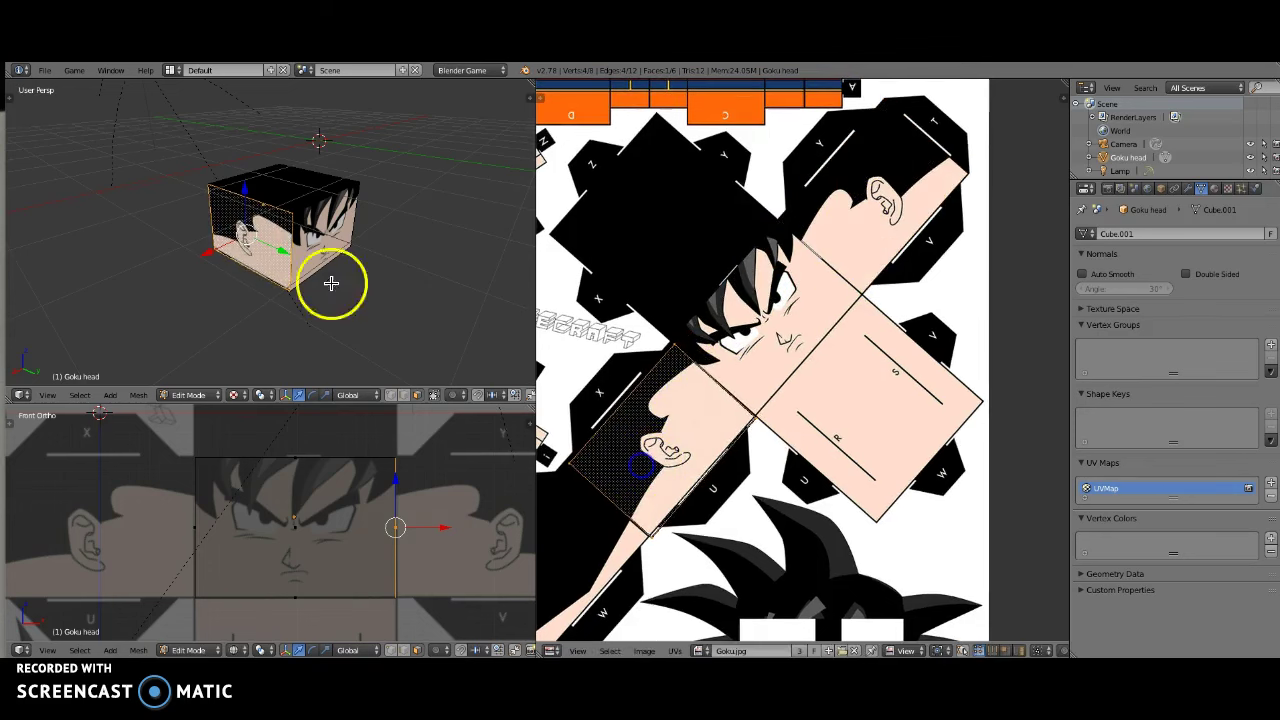
# Step: Move the two UV corners adjoining the face panel onto the matching corners of the ear panel between tabs X and U
pyautogui.moveTo(331, 280); pyautogui.dragTo(290, 245, button='middle')
pyautogui.scroll(2, 290, 245)
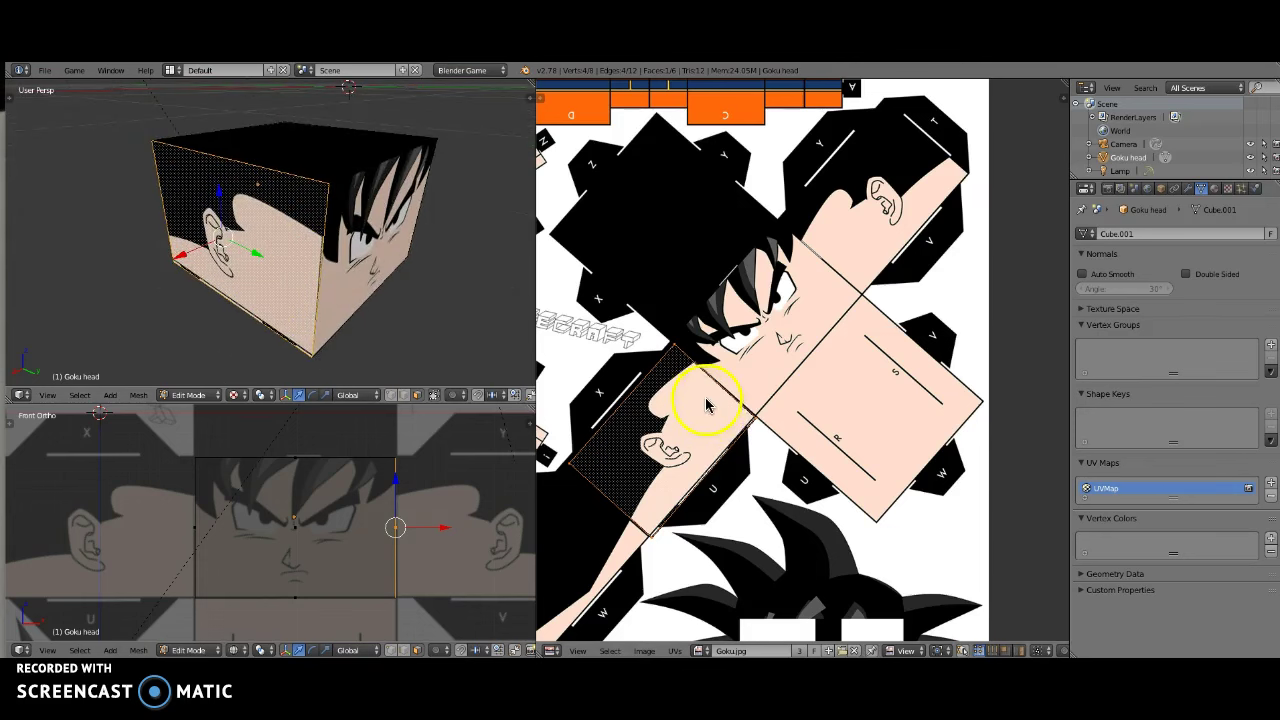
pyautogui.scroll(2, 706, 405)
pyautogui.moveTo(686, 409); pyautogui.dragTo(789, 331, button='middle')
pyautogui.rightClick(704, 258)
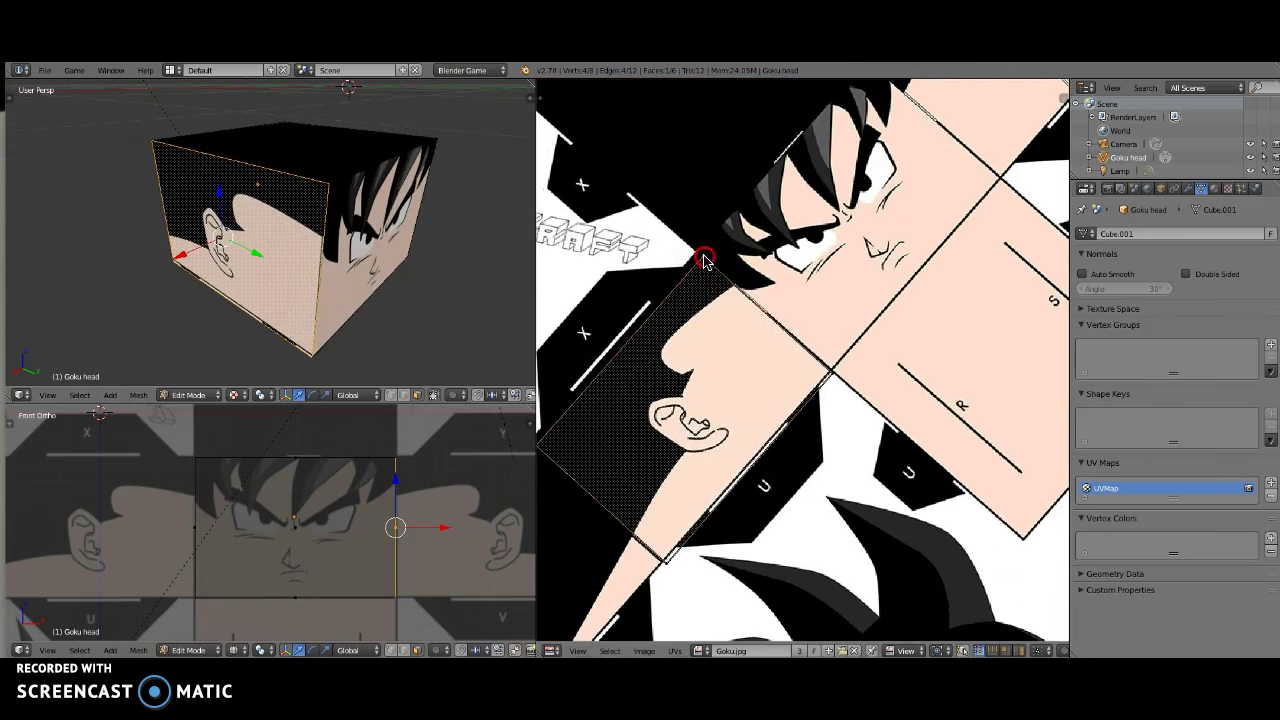
pyautogui.press('g')
pyautogui.click(697, 297)
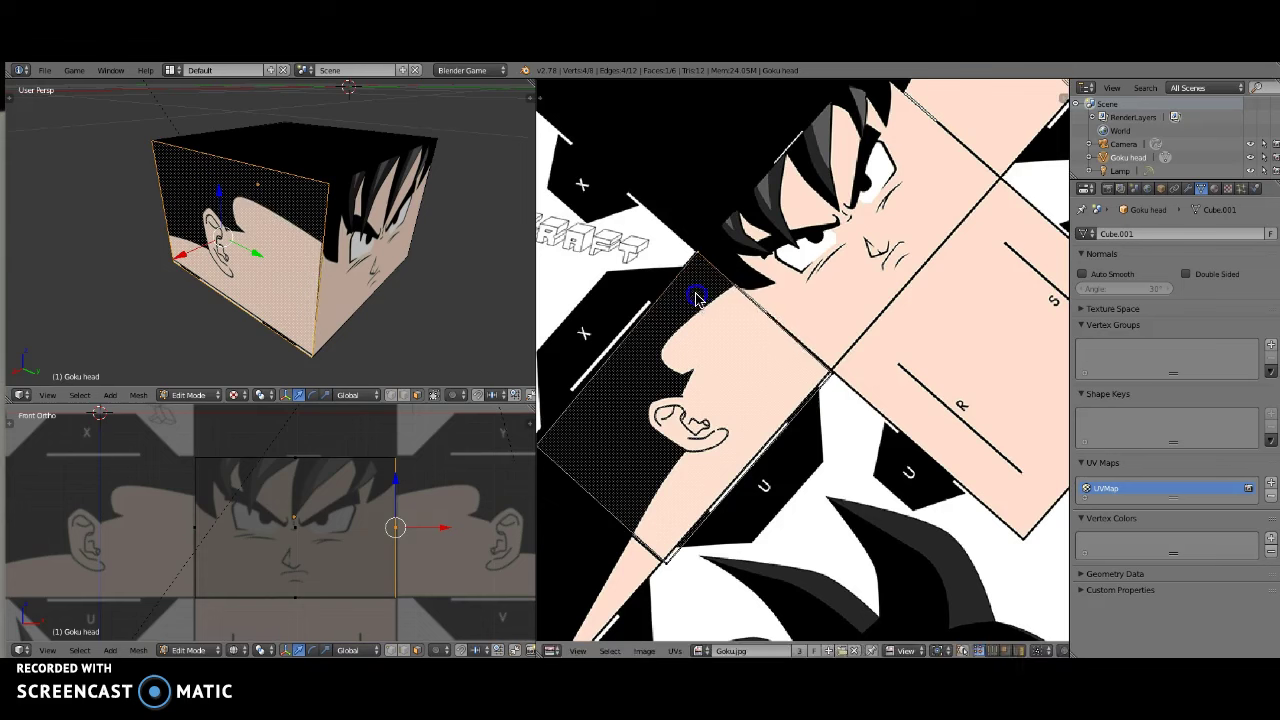
pyautogui.press('g')
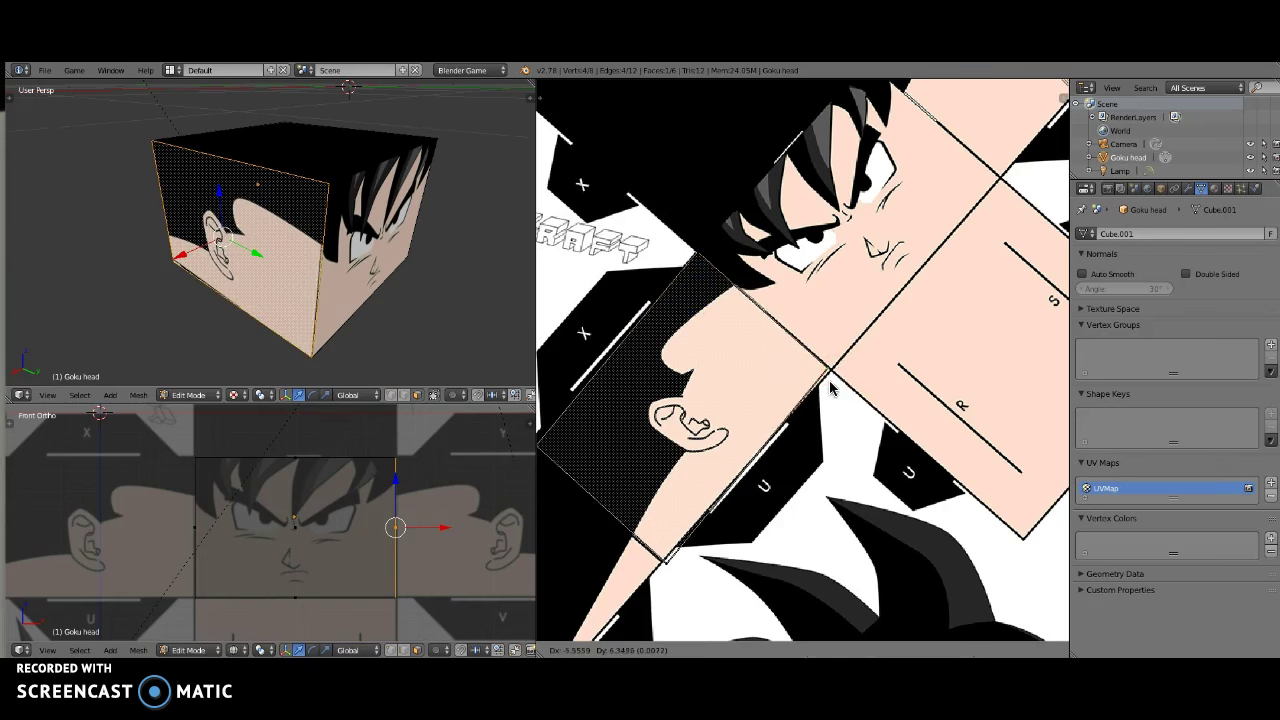
pyautogui.click(831, 384)
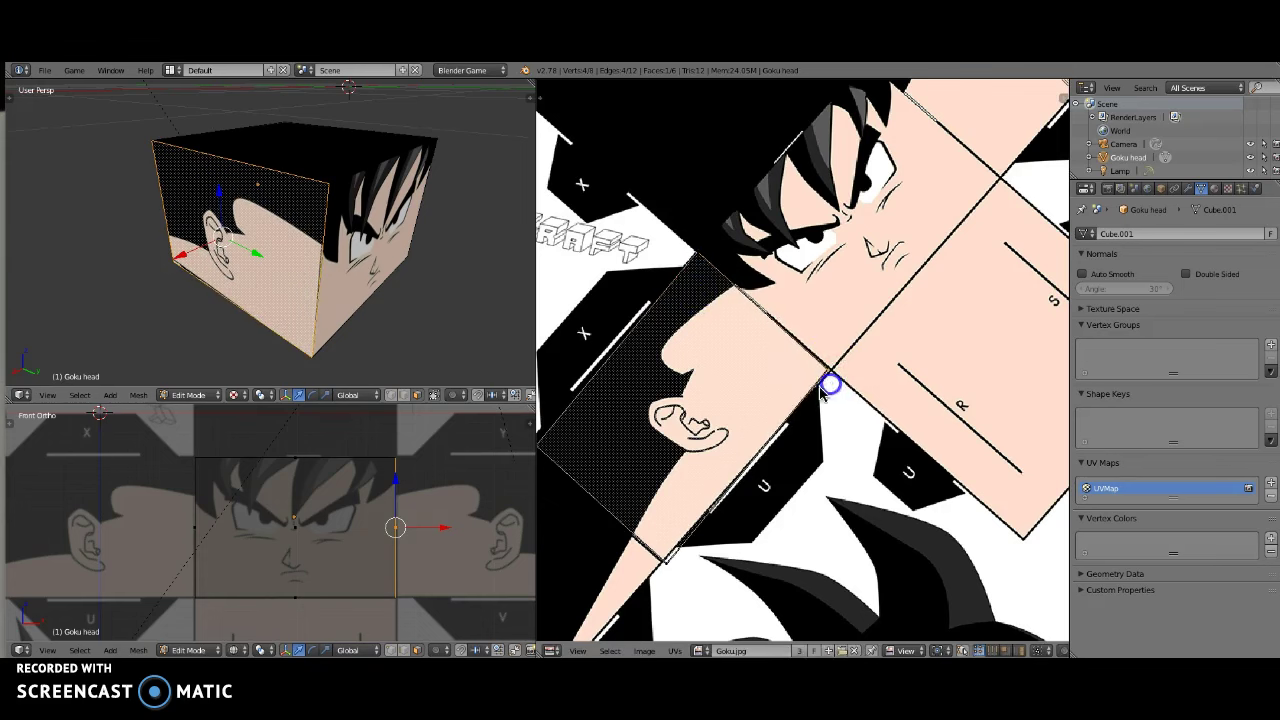
# Step: Move the two rear UV corners onto the back-of-head corners of the ear panel between tabs X and U
pyautogui.rightClick(670, 564)
pyautogui.press('g')
pyautogui.middleClick(685, 566)
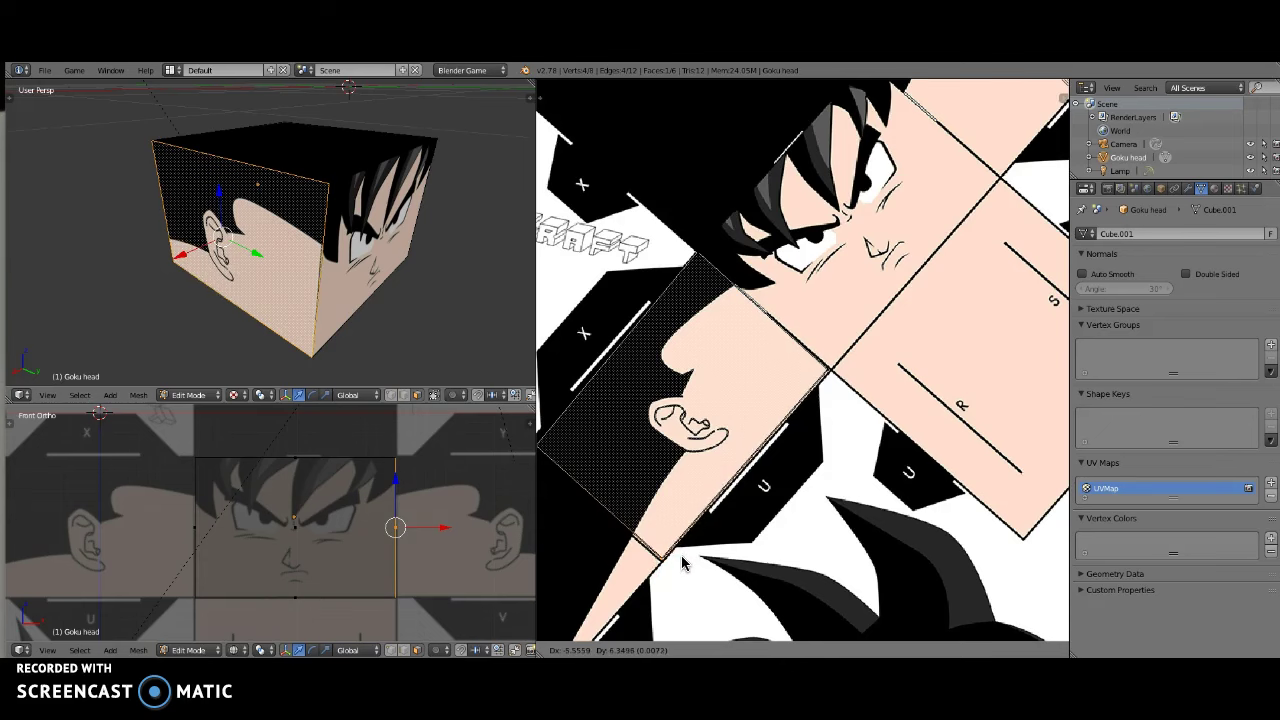
pyautogui.click(682, 565)
pyautogui.moveTo(543, 443); pyautogui.dragTo(593, 447, button='middle')
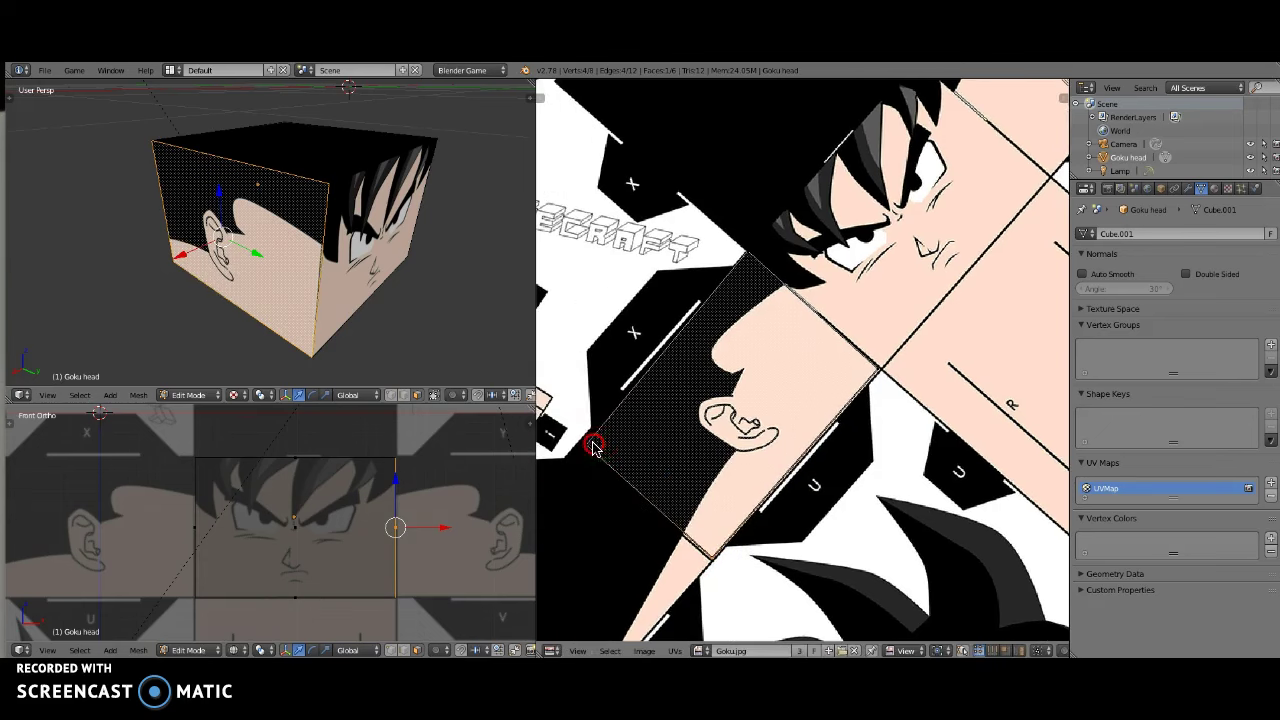
pyautogui.press('g')
pyautogui.click(612, 448)
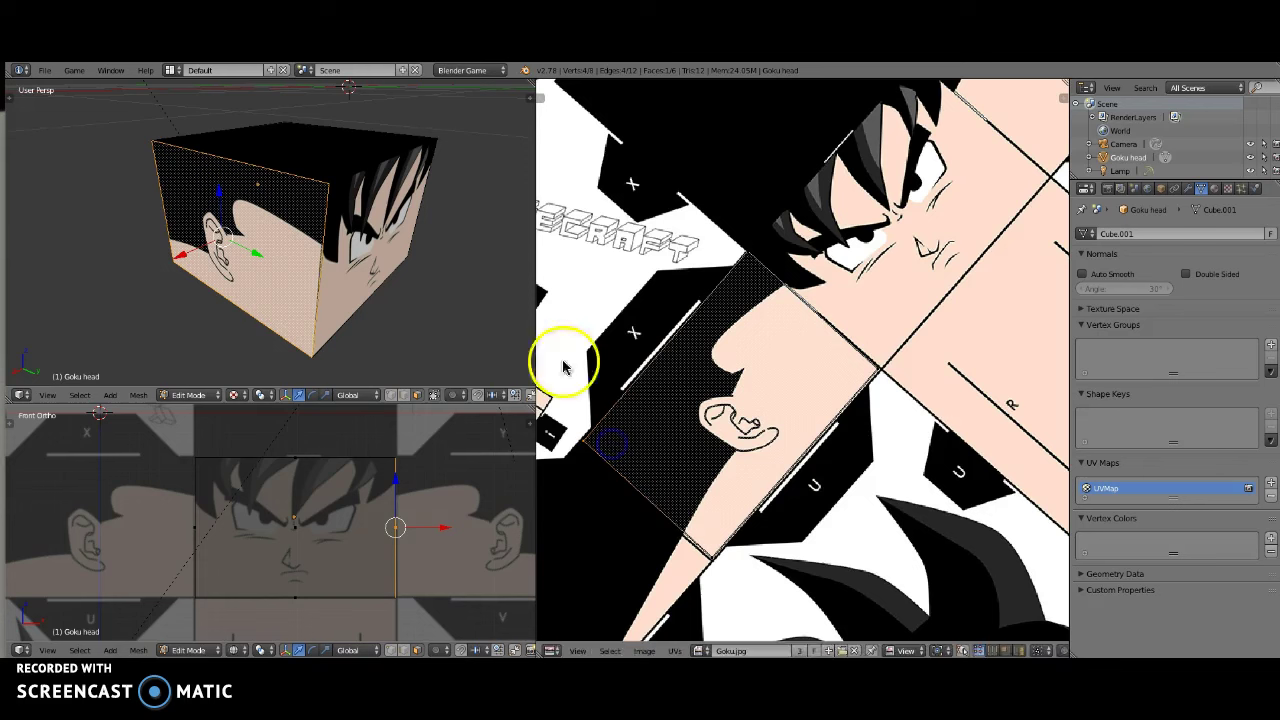
# Step: Deselect all, select the cube's -X side face and move its UVs onto the ear panel between tabs Y and V
pyautogui.press('a')
pyautogui.moveTo(342, 274); pyautogui.dragTo(303, 257, button='middle')
pyautogui.rightClick(309, 251)
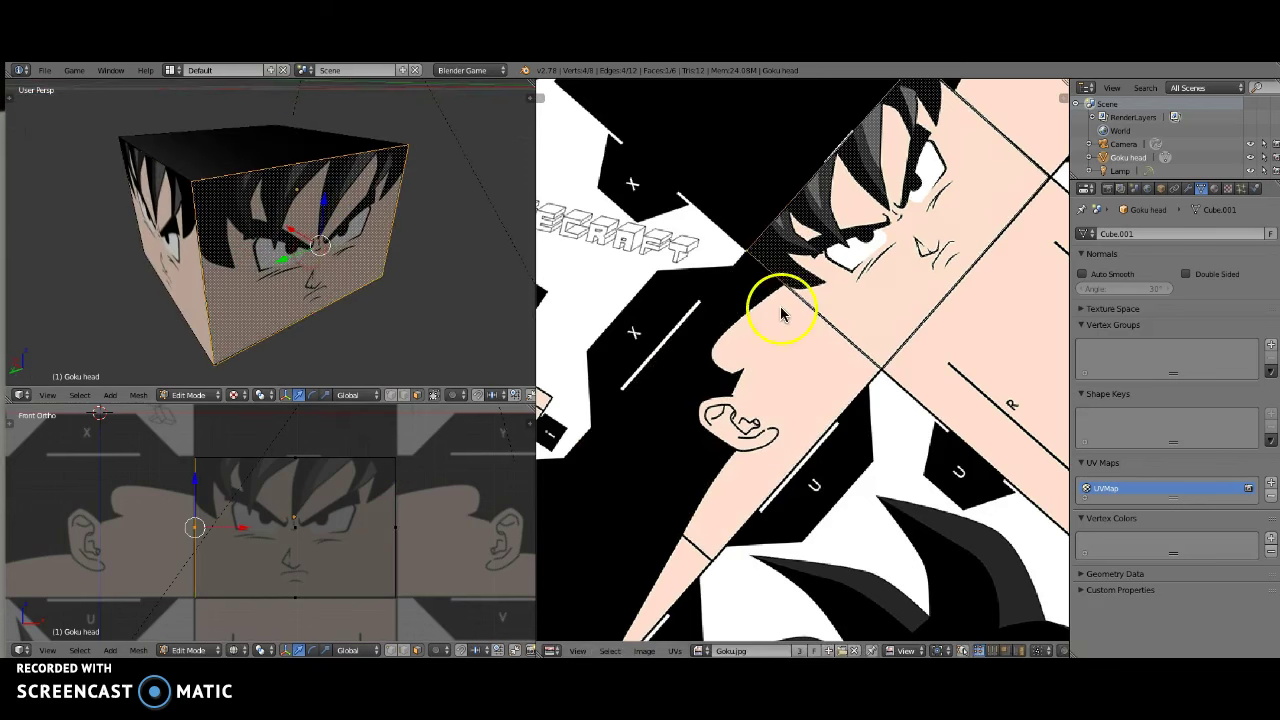
pyautogui.scroll(-4, 781, 314)
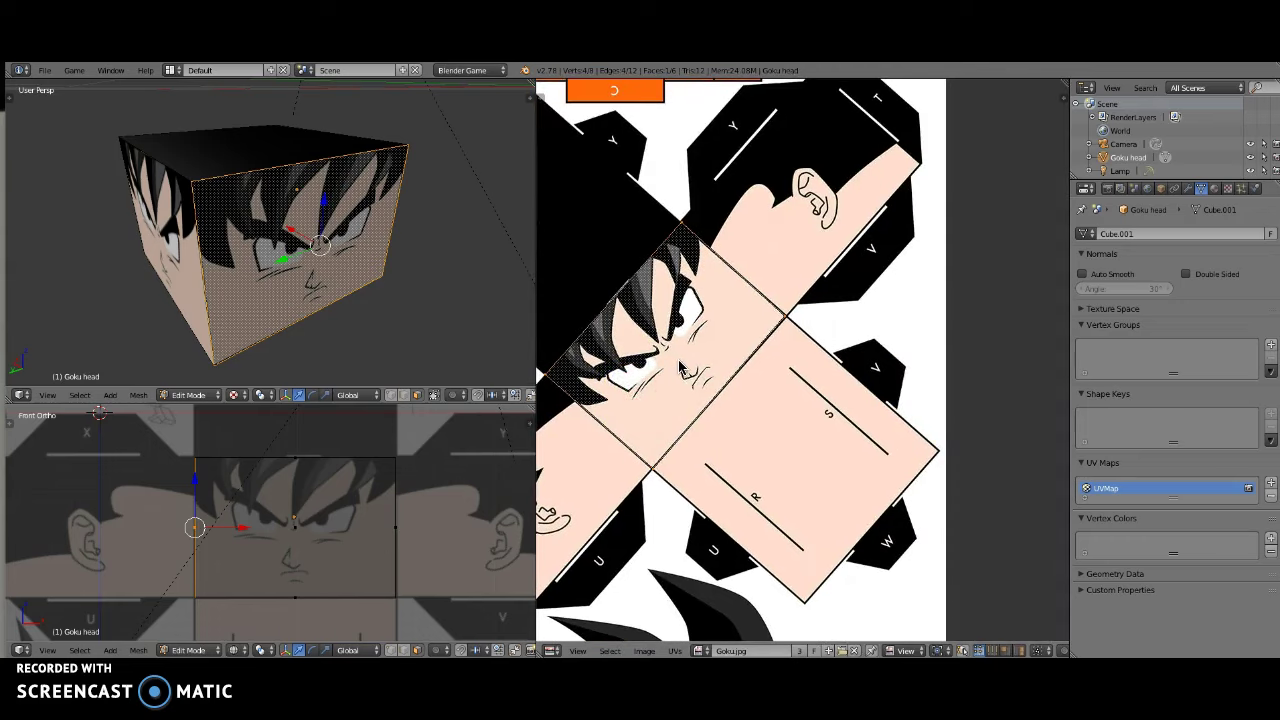
pyautogui.moveTo(680, 368); pyautogui.dragTo(818, 212, button='right')
pyautogui.click(818, 212)
# Step: Move the two UV corners along tab Y onto the hairline and back-of-head corners of that ear panel
pyautogui.moveTo(797, 240); pyautogui.dragTo(826, 359, button='middle')
pyautogui.scroll(2, 686, 404)
pyautogui.rightClick(599, 371)
pyautogui.press('g')
pyautogui.click(624, 373)
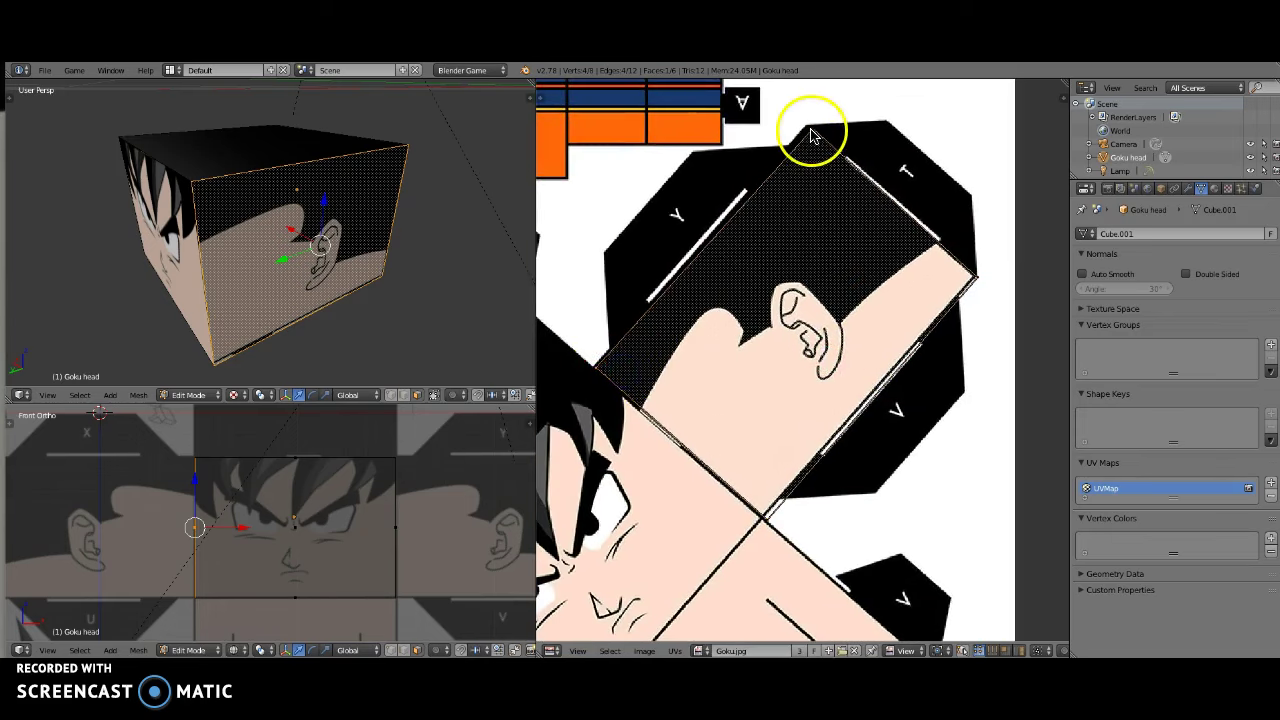
pyautogui.press('g')
pyautogui.click(809, 161)
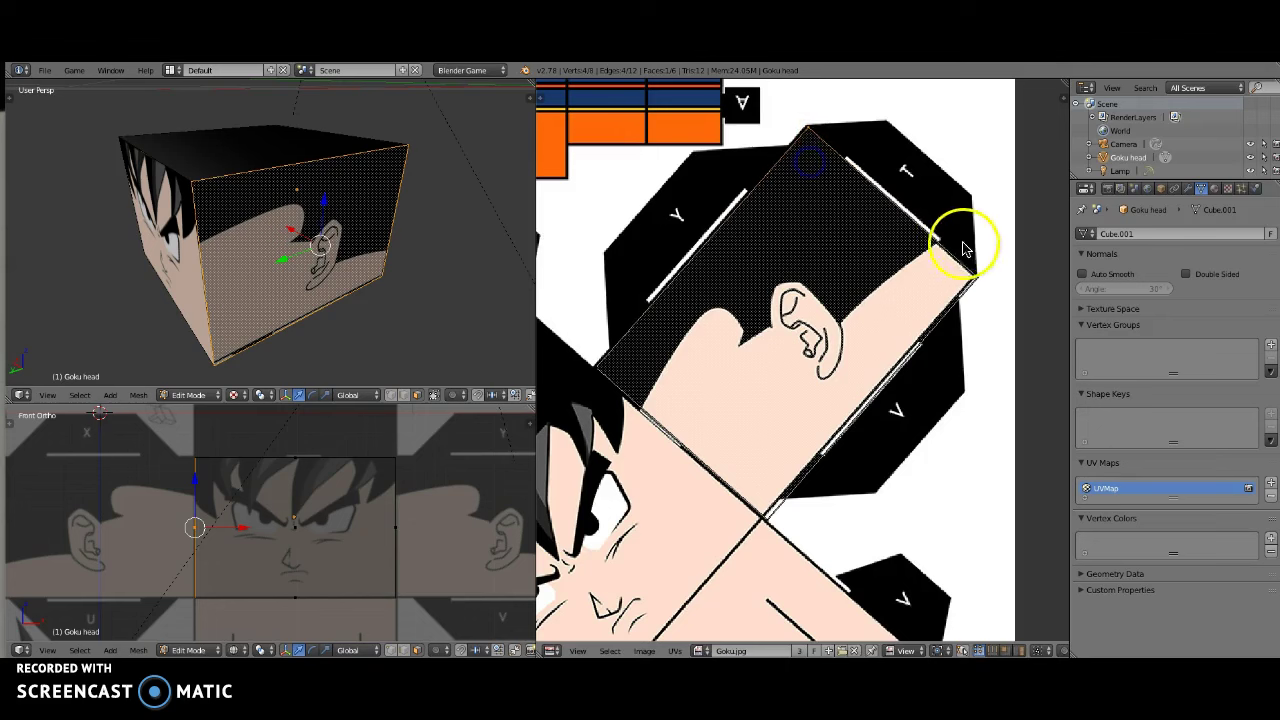
# Step: Move the two UV corners along tab V onto the lower rear and chin-side corners of the ear panel
pyautogui.press('g')
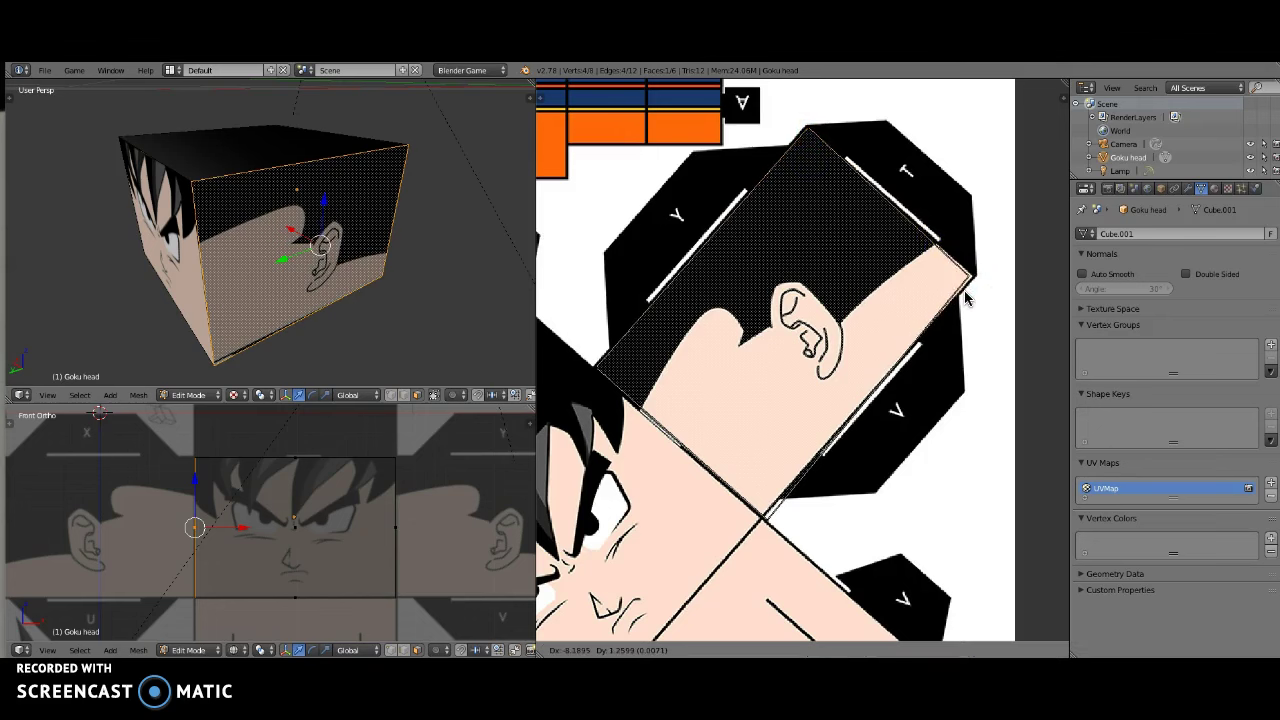
pyautogui.click(782, 527)
pyautogui.press('g')
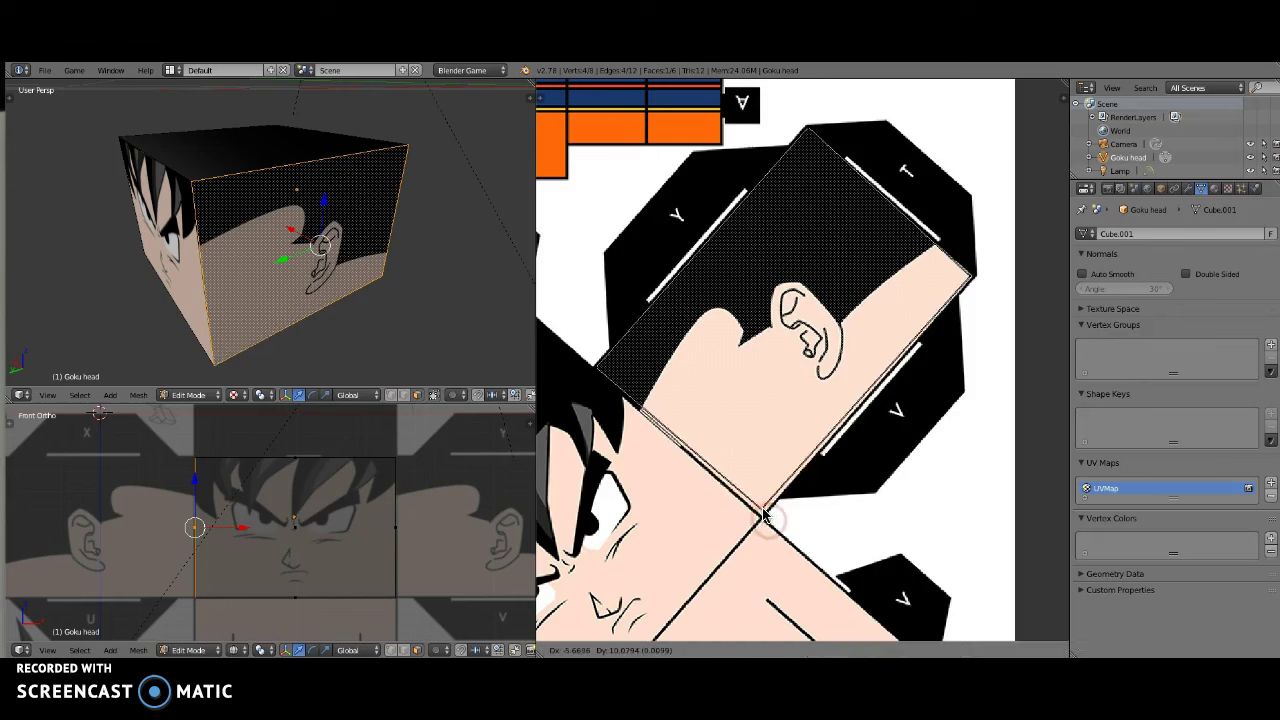
pyautogui.click(766, 515)
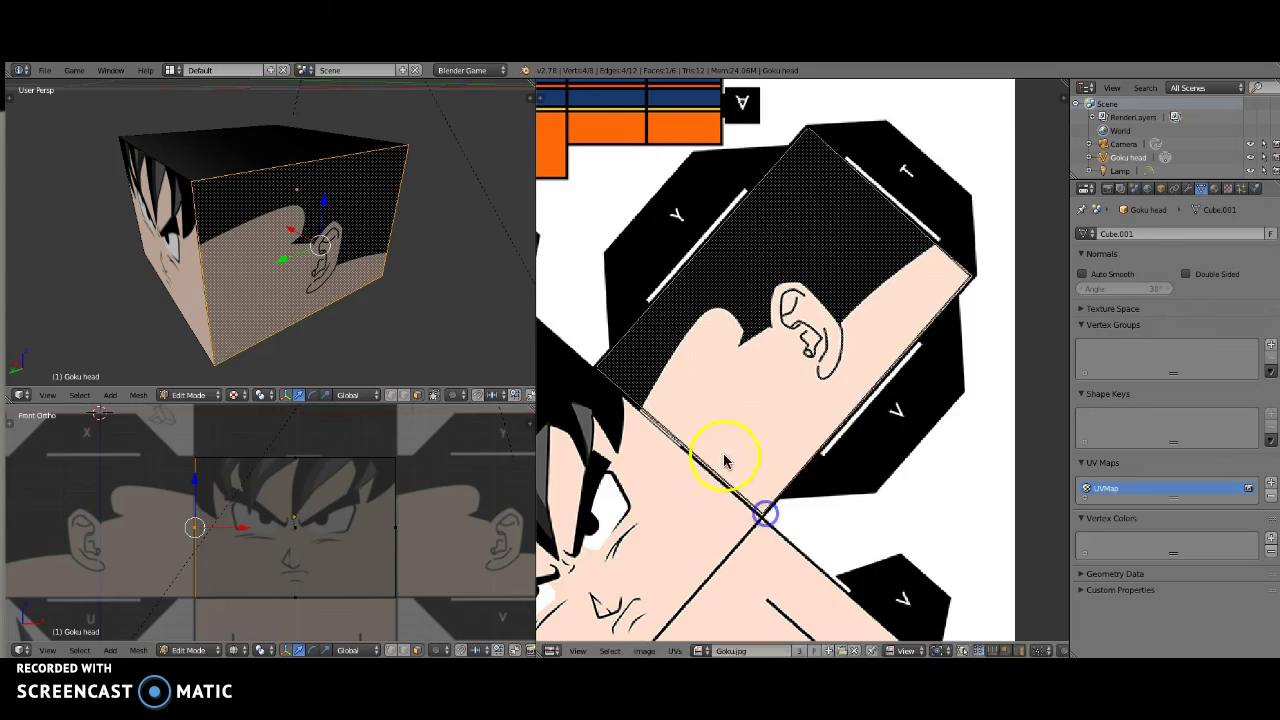
# Step: Deselect all, select the cube's bottom face and move its UVs onto the skin-coloured panel marked R and S
pyautogui.scroll(-1, 332, 336)
pyautogui.press('a')
pyautogui.moveTo(262, 290); pyautogui.dragTo(317, 216, button='middle')
pyautogui.rightClick(317, 216)
pyautogui.moveTo(639, 491); pyautogui.dragTo(746, 306, button='middle')
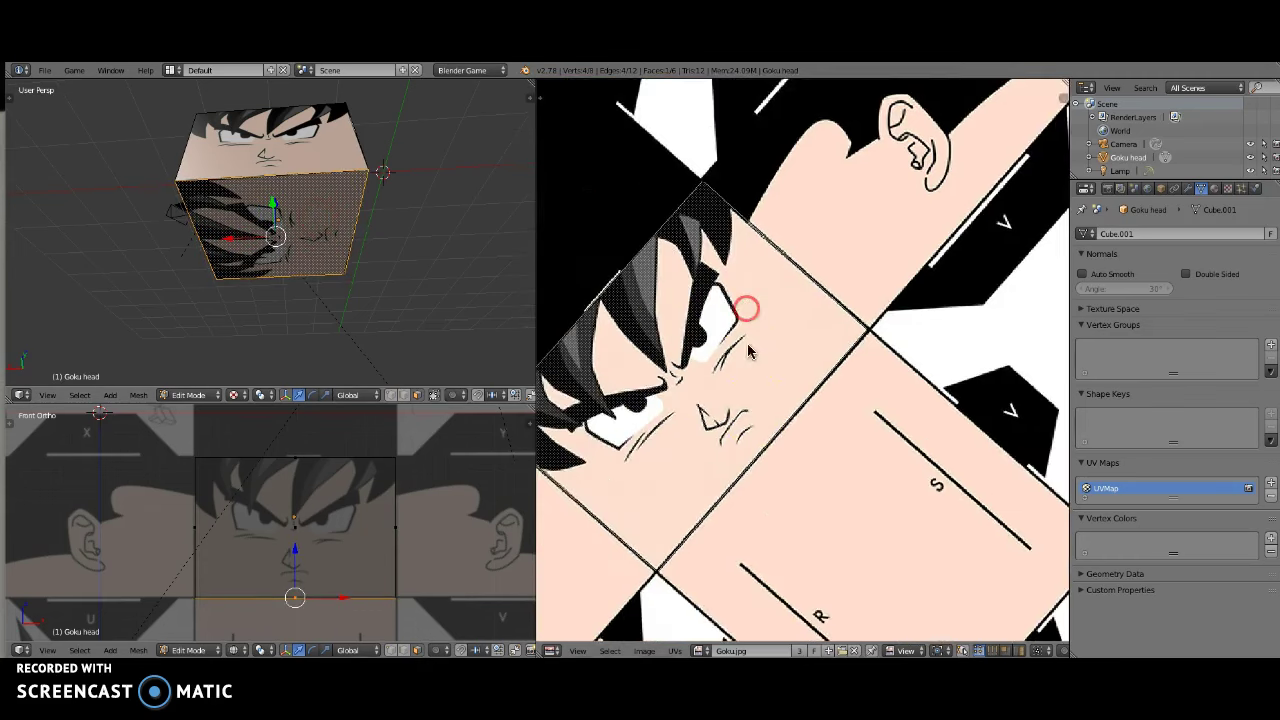
pyautogui.moveTo(763, 474); pyautogui.dragTo(758, 416, button='middle')
pyautogui.scroll(-2, 720, 368)
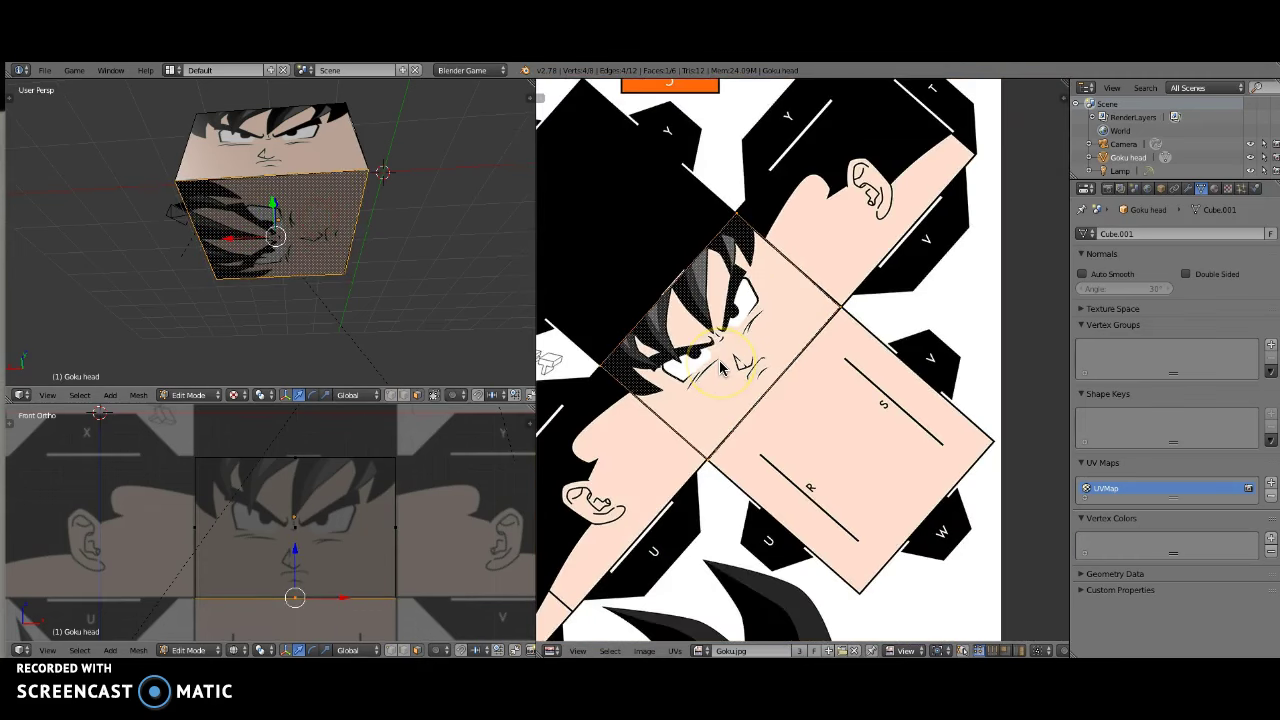
pyautogui.moveTo(720, 368); pyautogui.dragTo(827, 460)
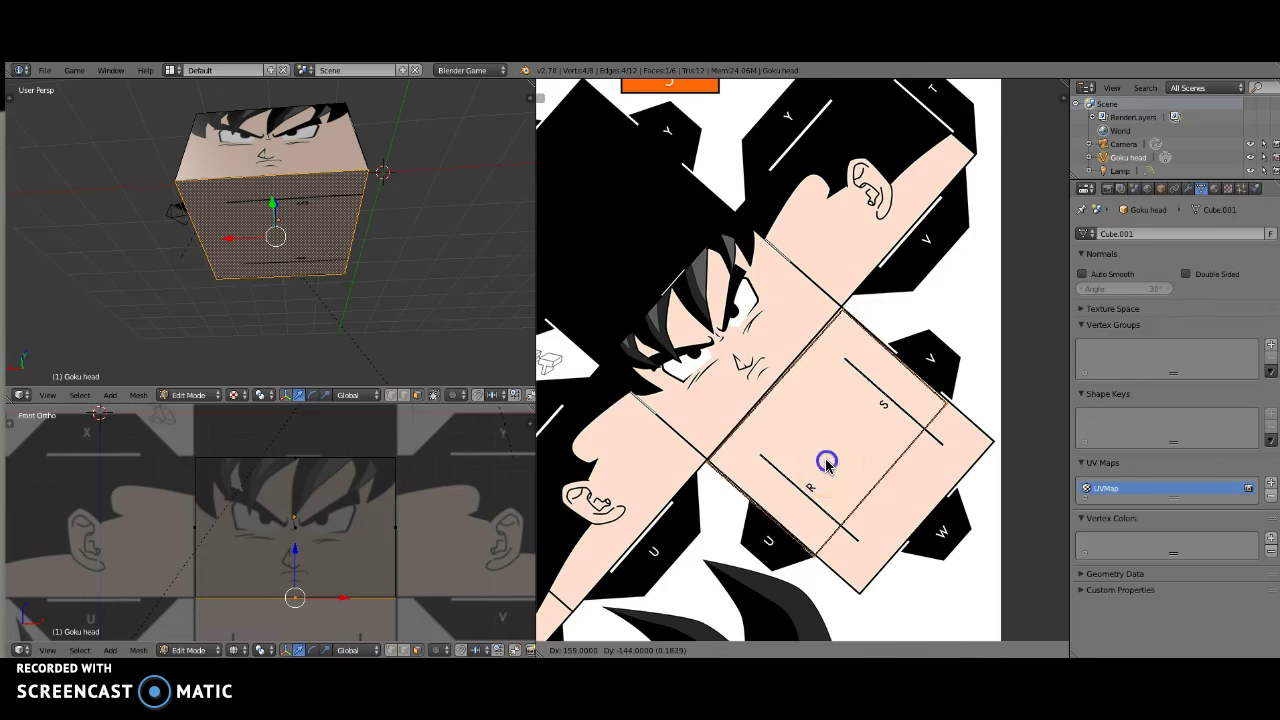
# Step: Move the bottom face's two outer UV corners onto the ends of the R/S panel's edge along tab W
pyautogui.click(816, 561)
pyautogui.press('g')
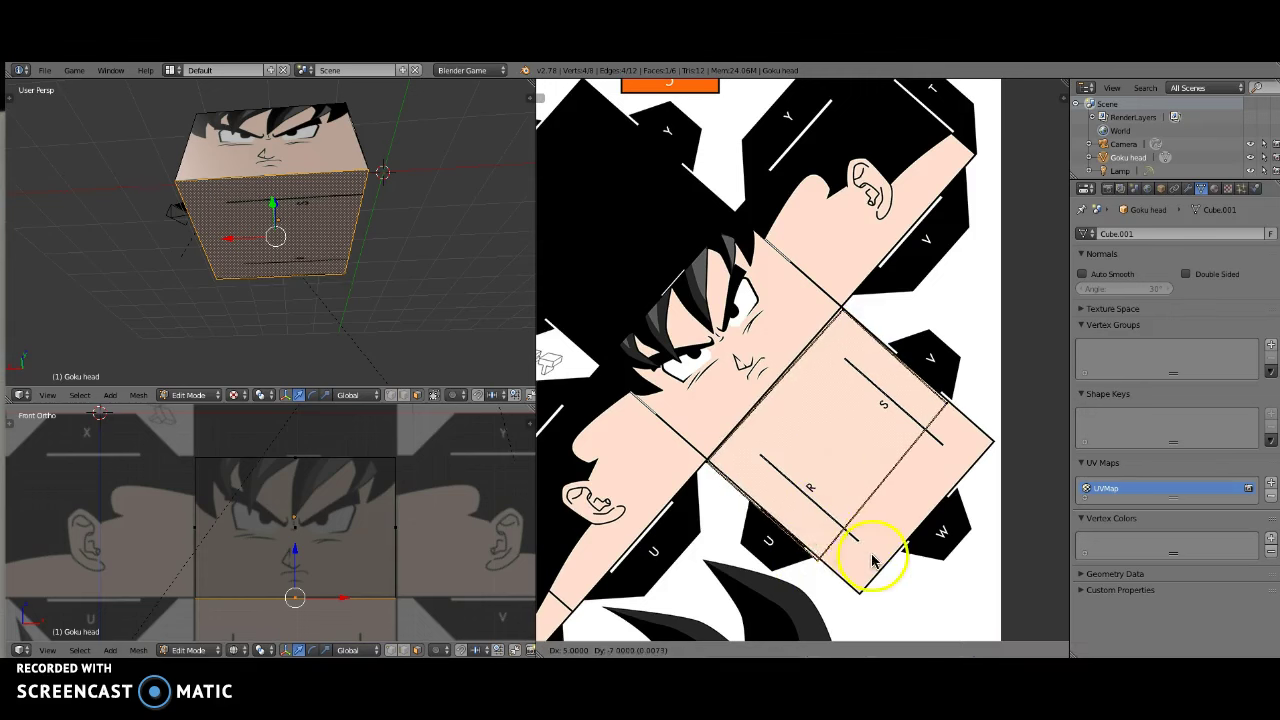
pyautogui.click(903, 576)
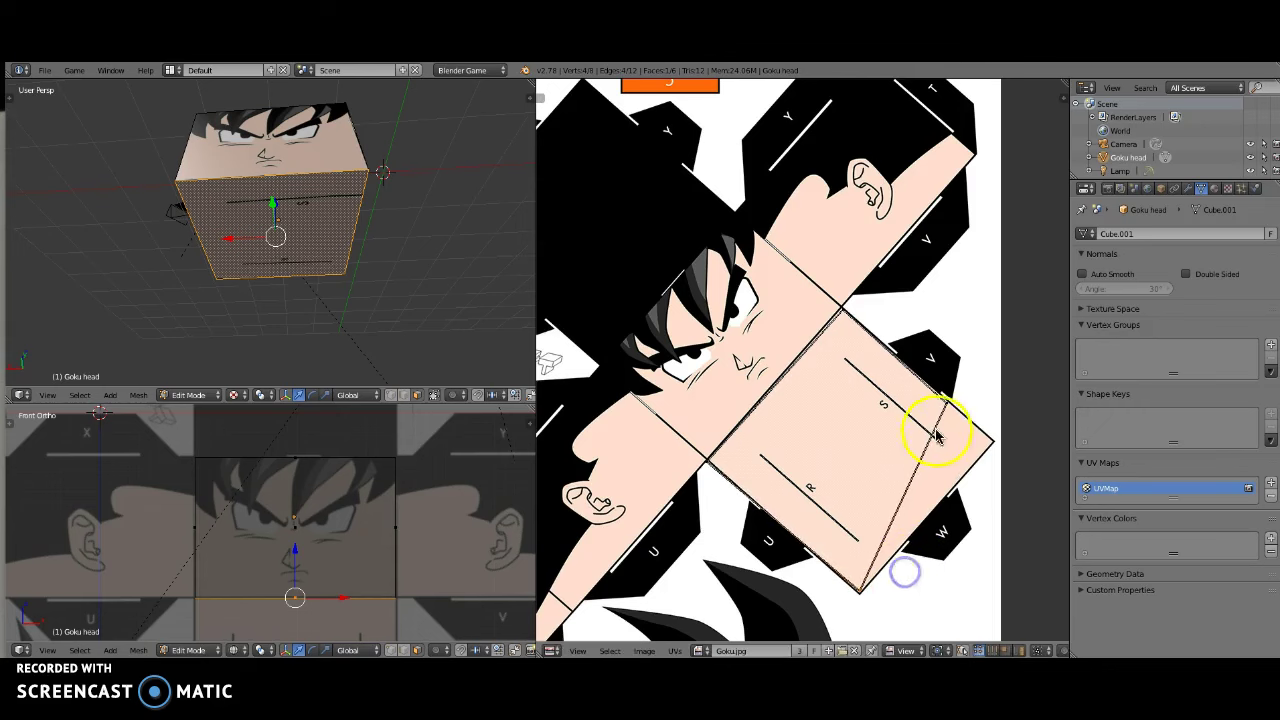
pyautogui.click(948, 406)
pyautogui.press('g')
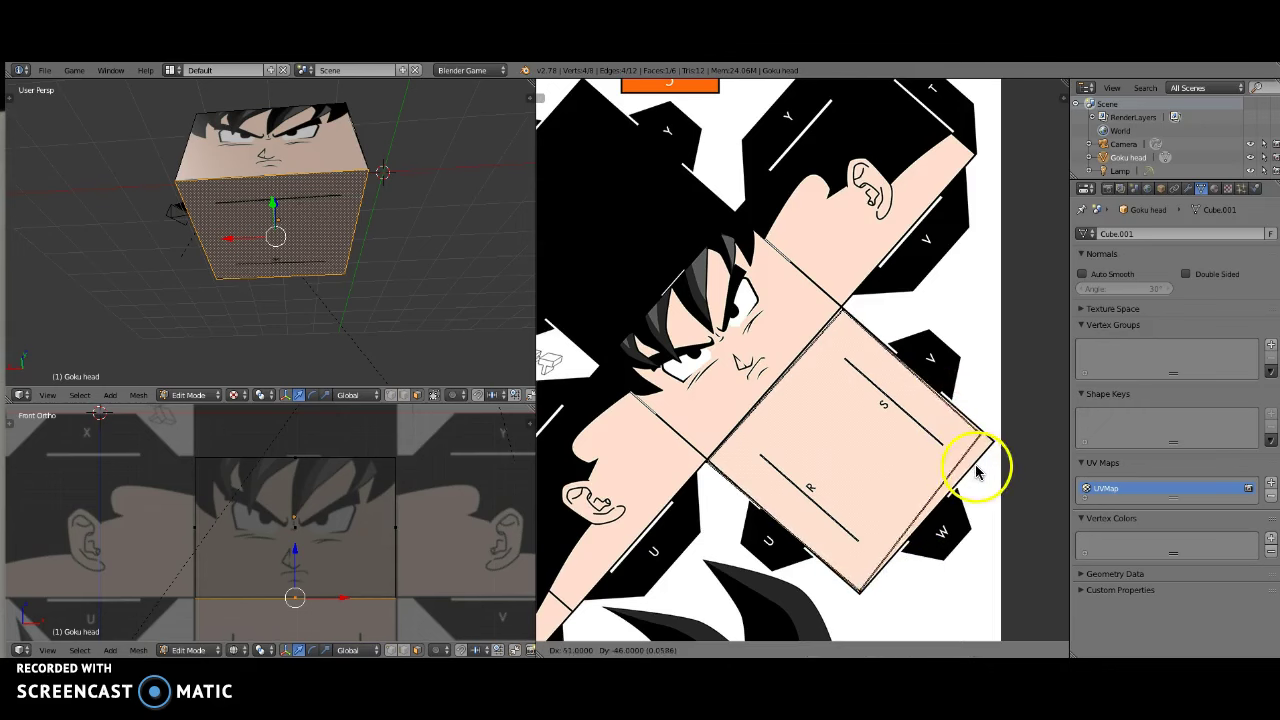
pyautogui.click(987, 480)
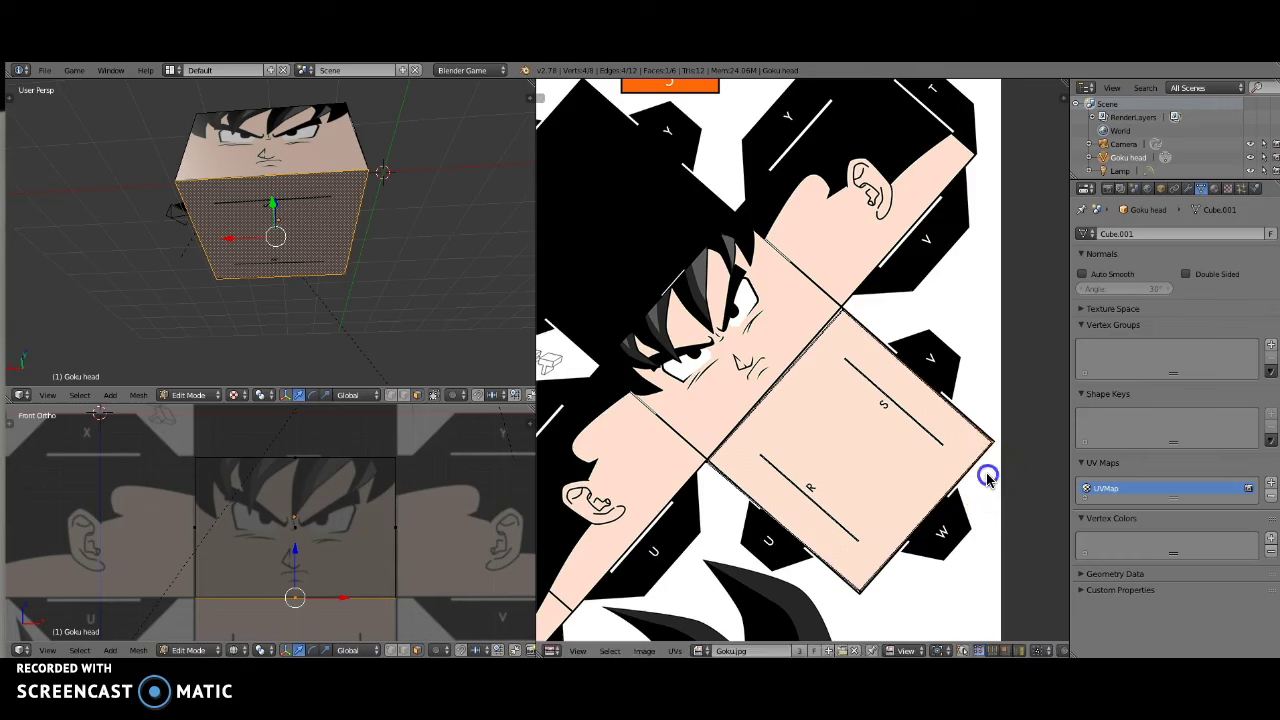
# Step: Fine-tune the bottom face's two chin-side UV corners onto the edge shared by the face panel and the R/S panel
pyautogui.press('g')
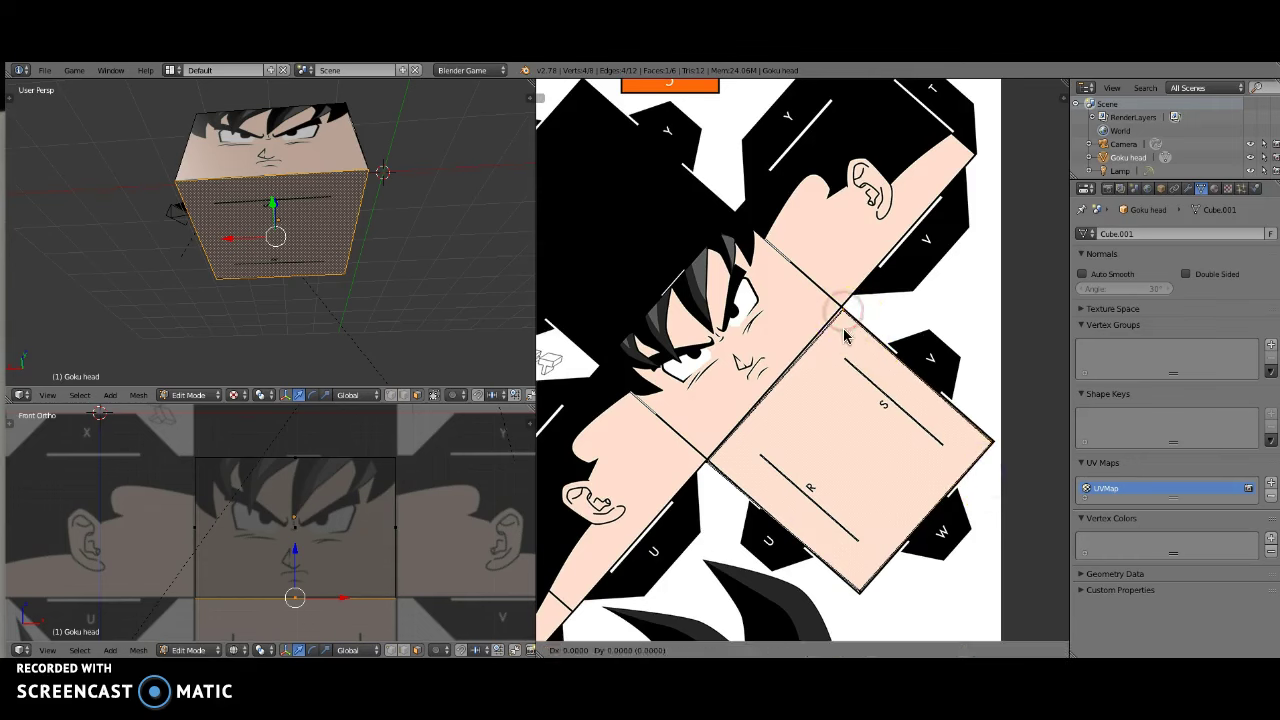
pyautogui.click(844, 331)
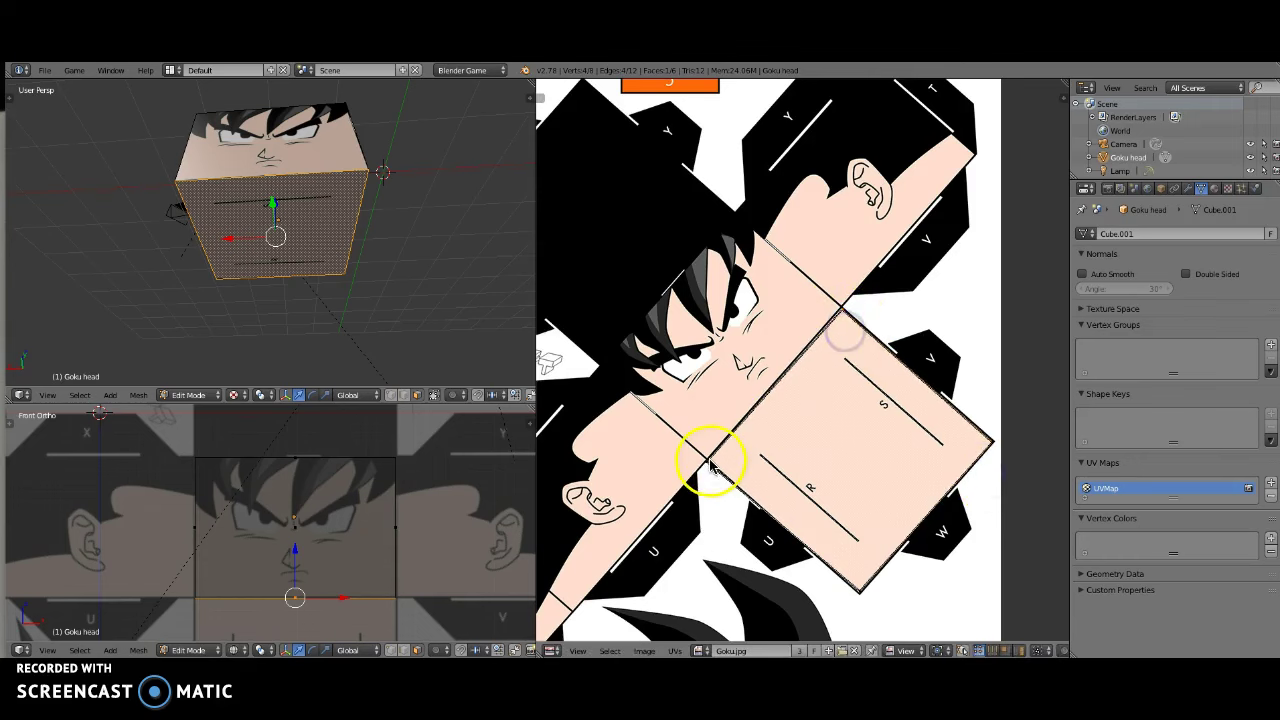
pyautogui.press('g')
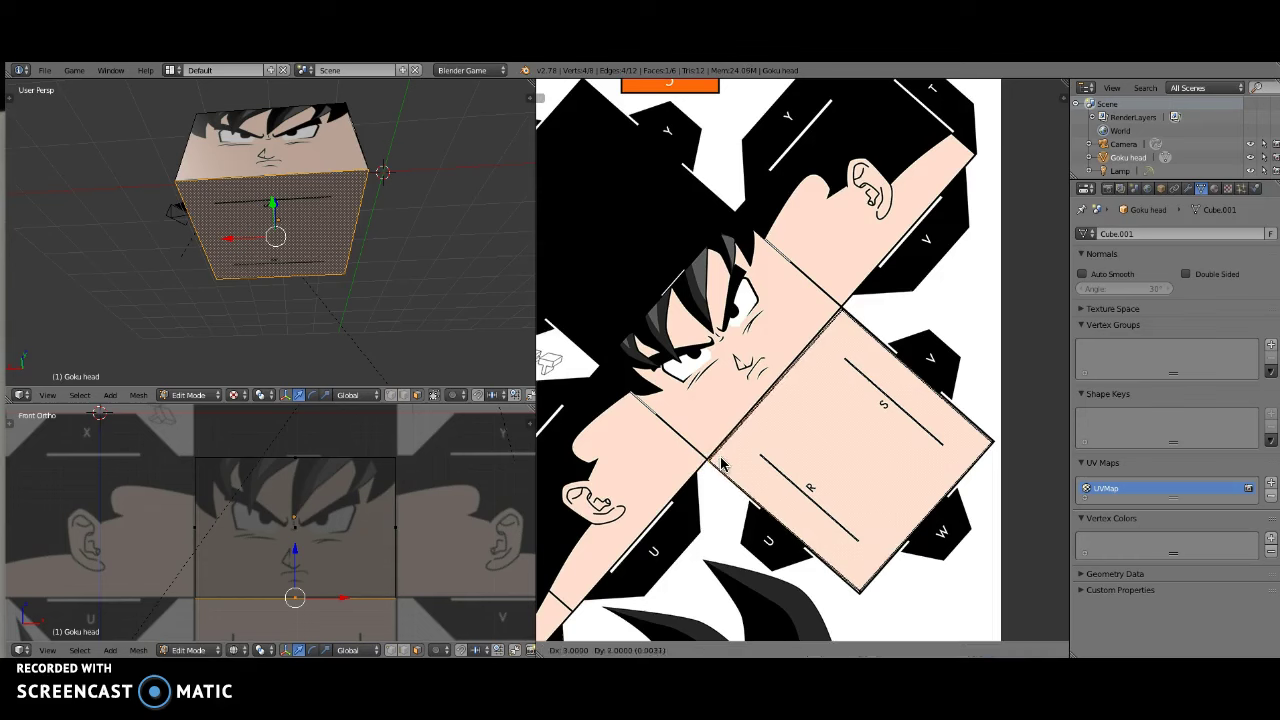
pyautogui.click(721, 464)
# Step: Deselect all, return to Object Mode and view the textured head from the front at an angle
pyautogui.press('a')
pyautogui.moveTo(269, 226); pyautogui.dragTo(307, 283, button='middle')
pyautogui.press('Tab')
pyautogui.scroll(-3, 320, 300)
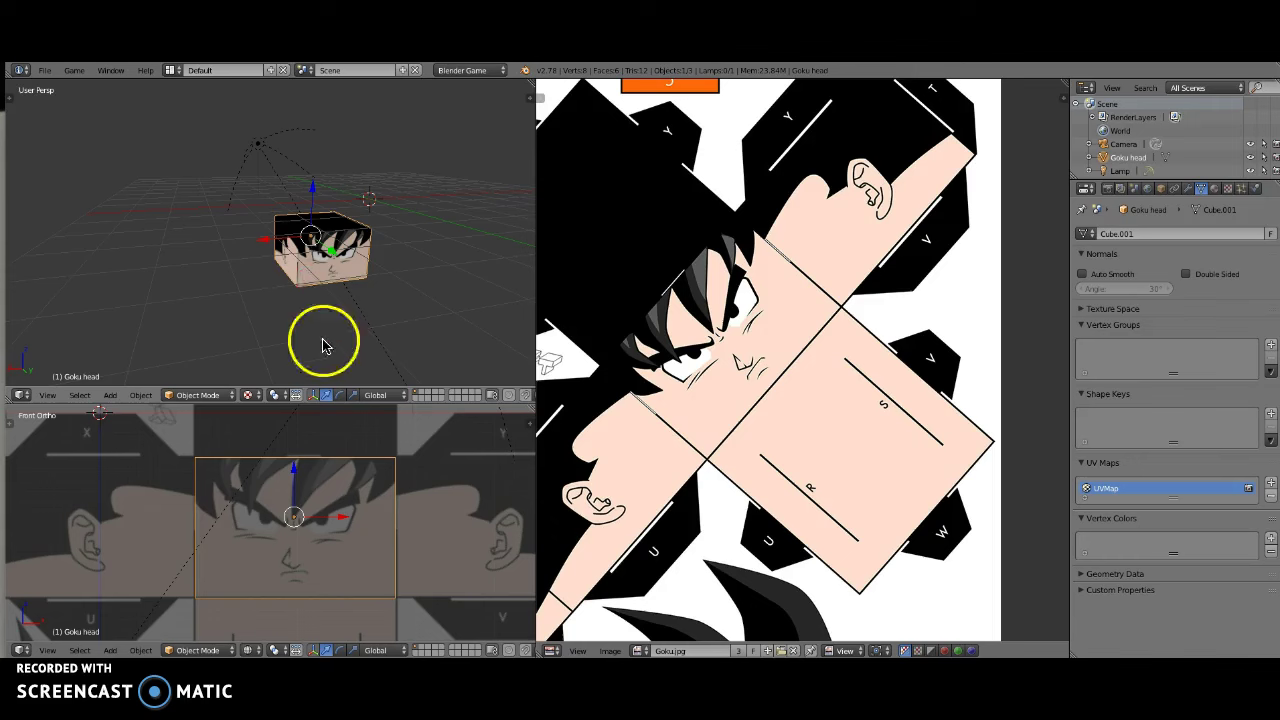
pyautogui.scroll(-2, 298, 488)
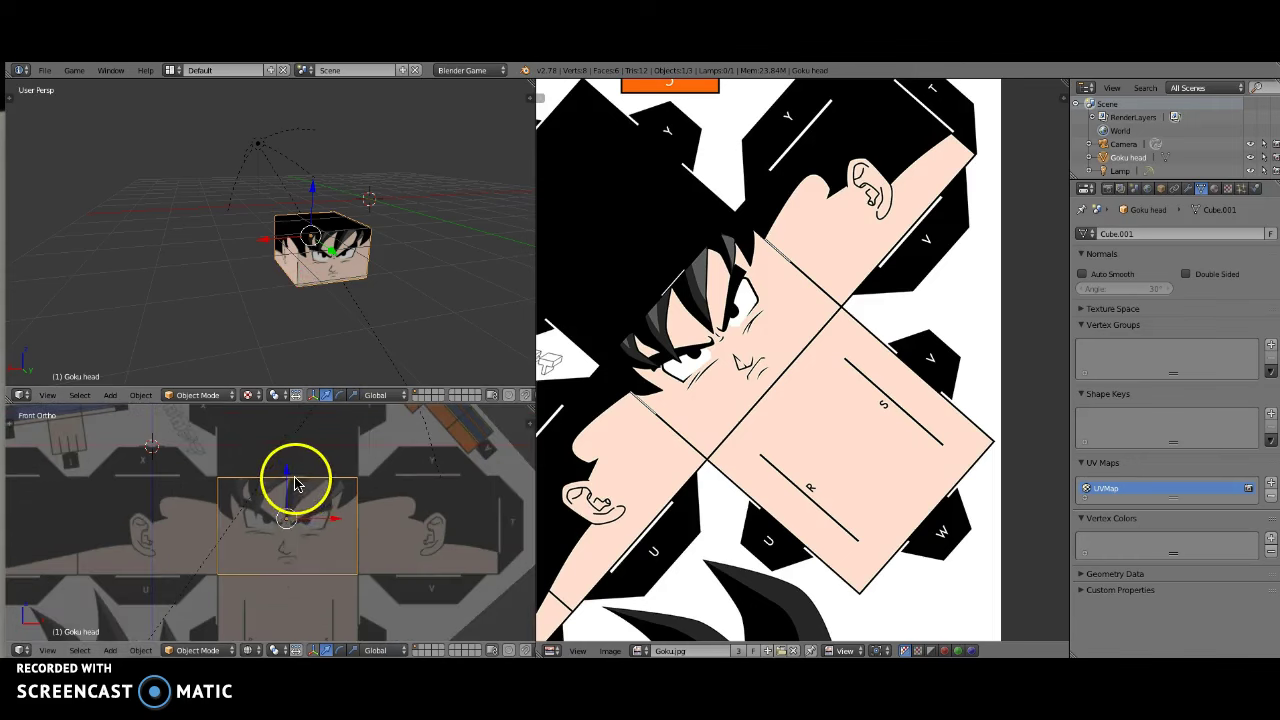
pyautogui.moveTo(313, 276); pyautogui.dragTo(284, 269, button='middle')
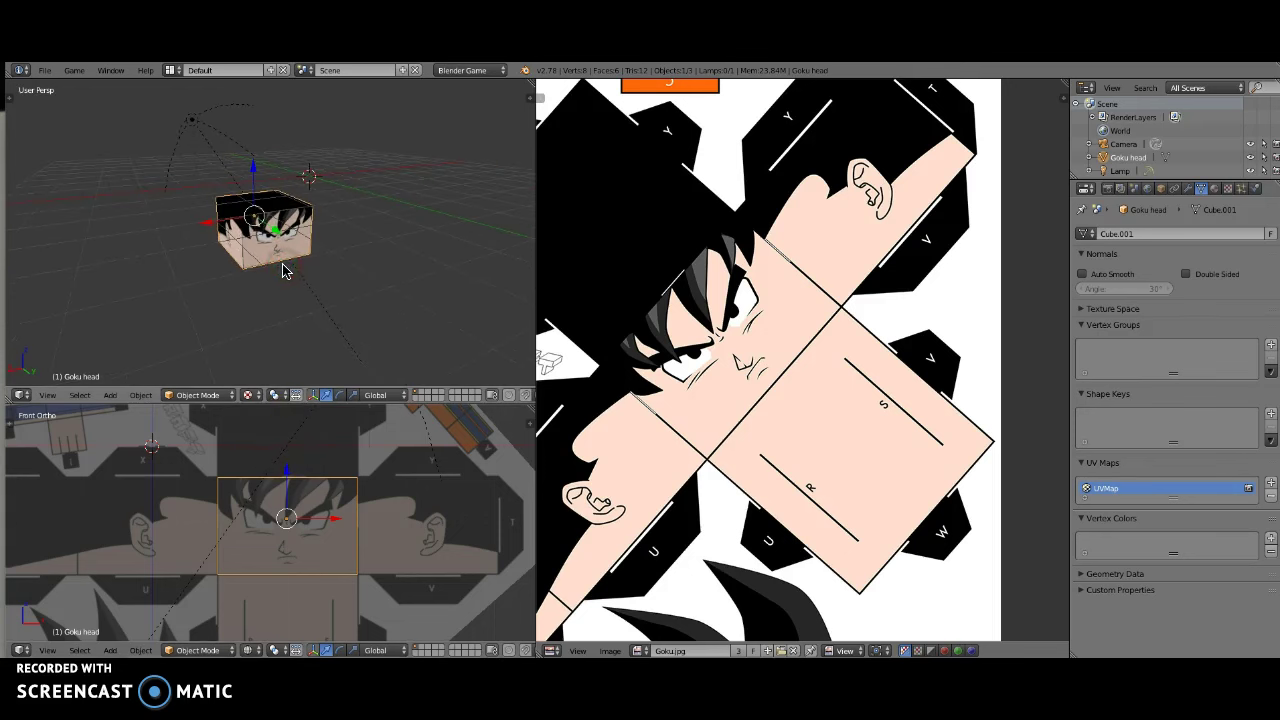
# Step: Examine the rest of the Goku.jpg template, from the body and arm pieces to the spiky hair piece
pyautogui.scroll(-2, 679, 425)
pyautogui.moveTo(677, 424); pyautogui.dragTo(974, 364, button='middle')
pyautogui.moveTo(754, 354); pyautogui.dragTo(752, 412, button='middle')
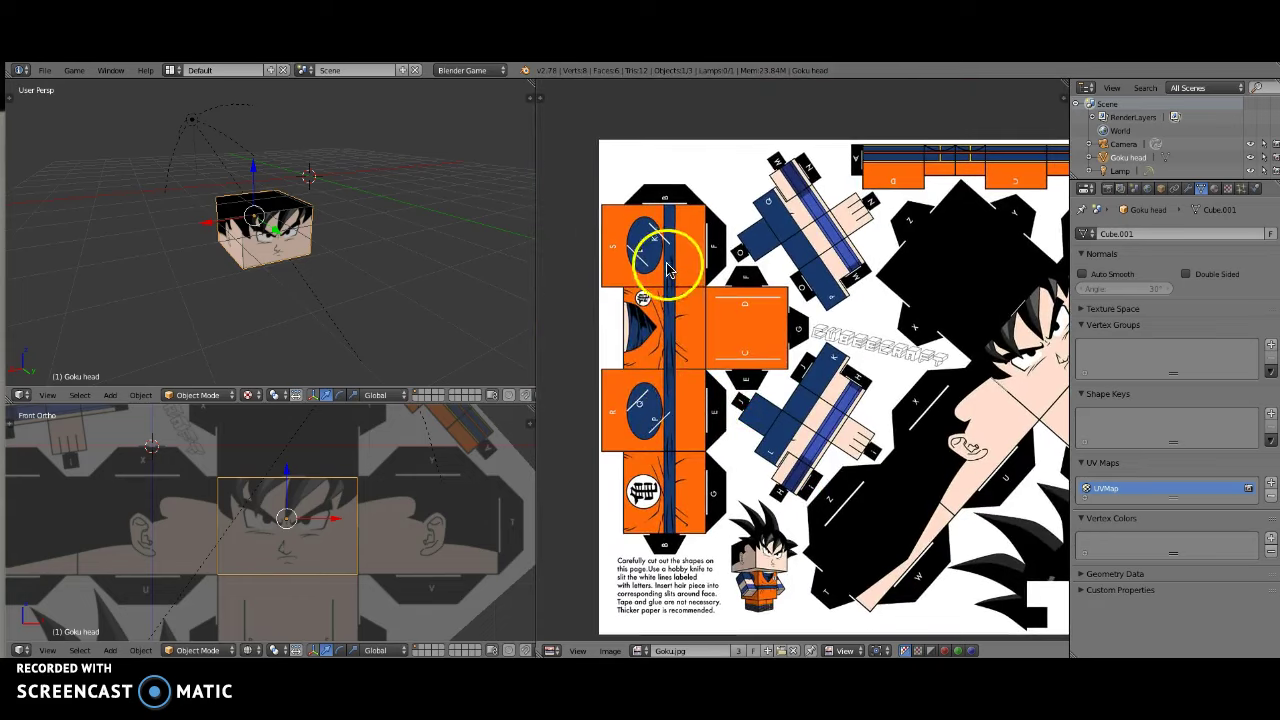
pyautogui.moveTo(737, 346)
pyautogui.mouseDown(button='middle')
pyautogui.moveTo(653, 299)
pyautogui.moveTo(708, 309)
pyautogui.mouseUp(button='middle')
pyautogui.moveTo(829, 347); pyautogui.dragTo(682, 292, button='middle')
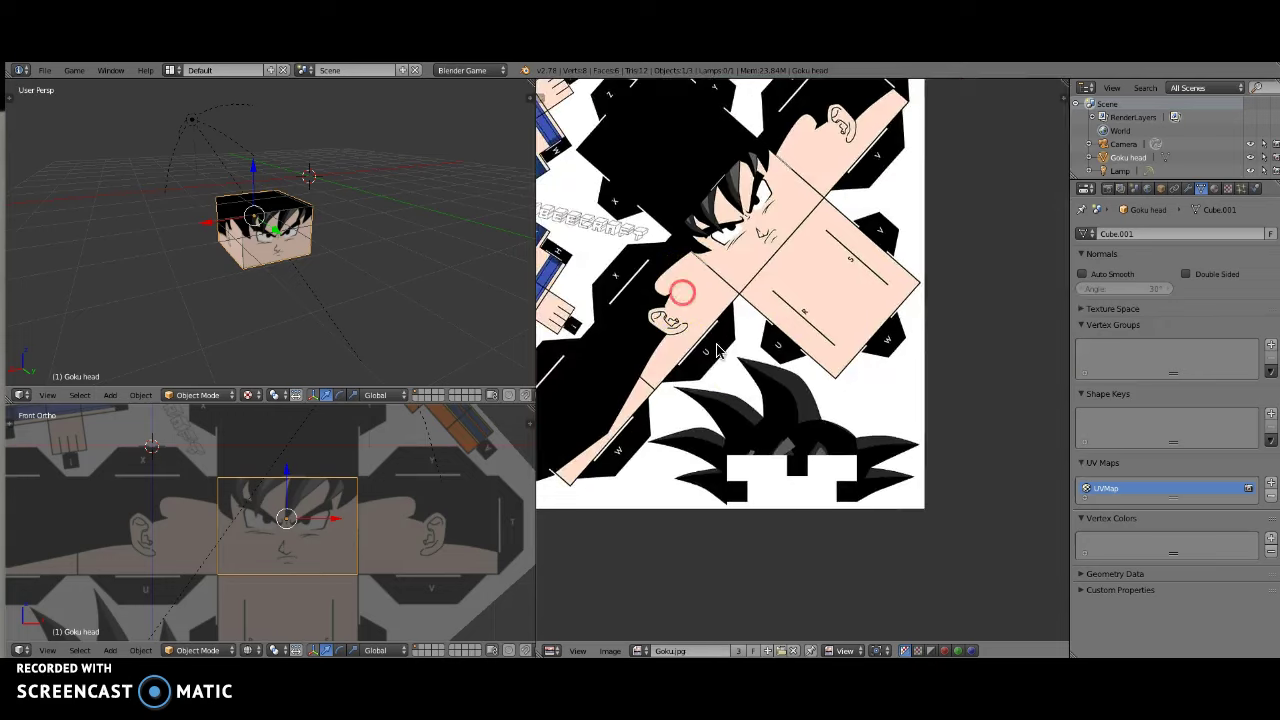
pyautogui.scroll(1, 746, 361)
pyautogui.moveTo(756, 367); pyautogui.dragTo(767, 304, button='middle')
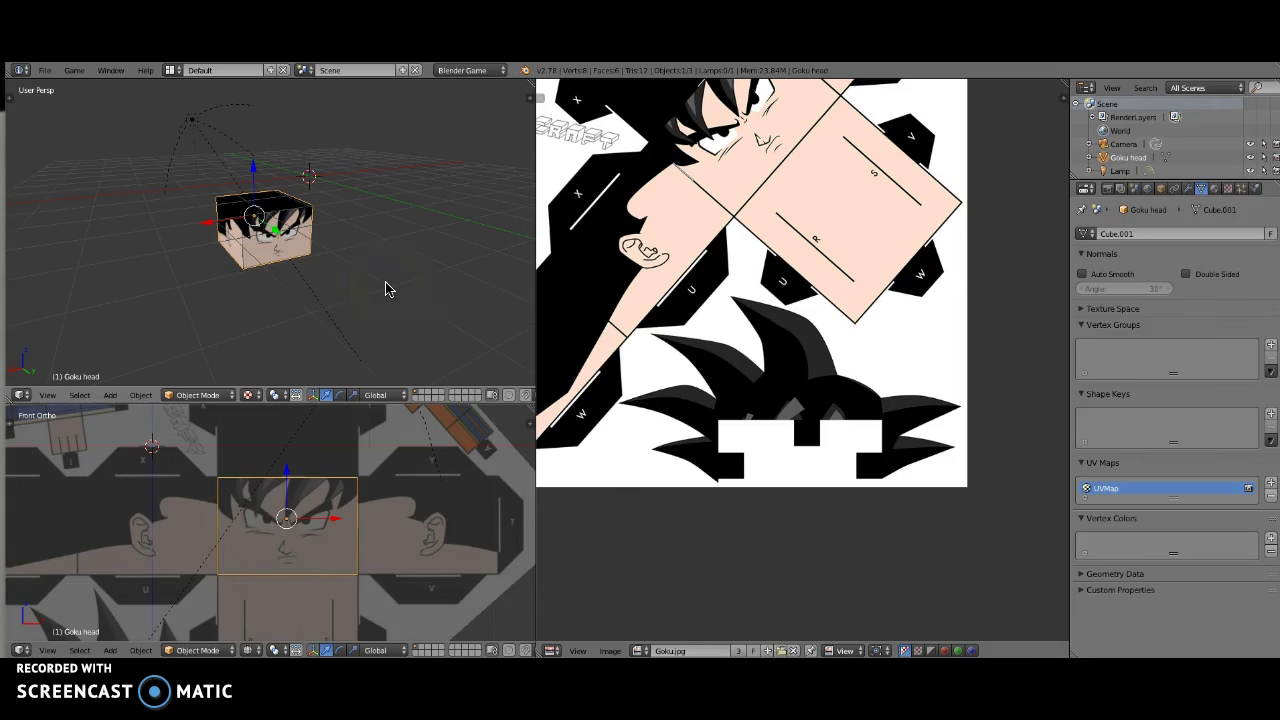
pyautogui.click(4, 566)
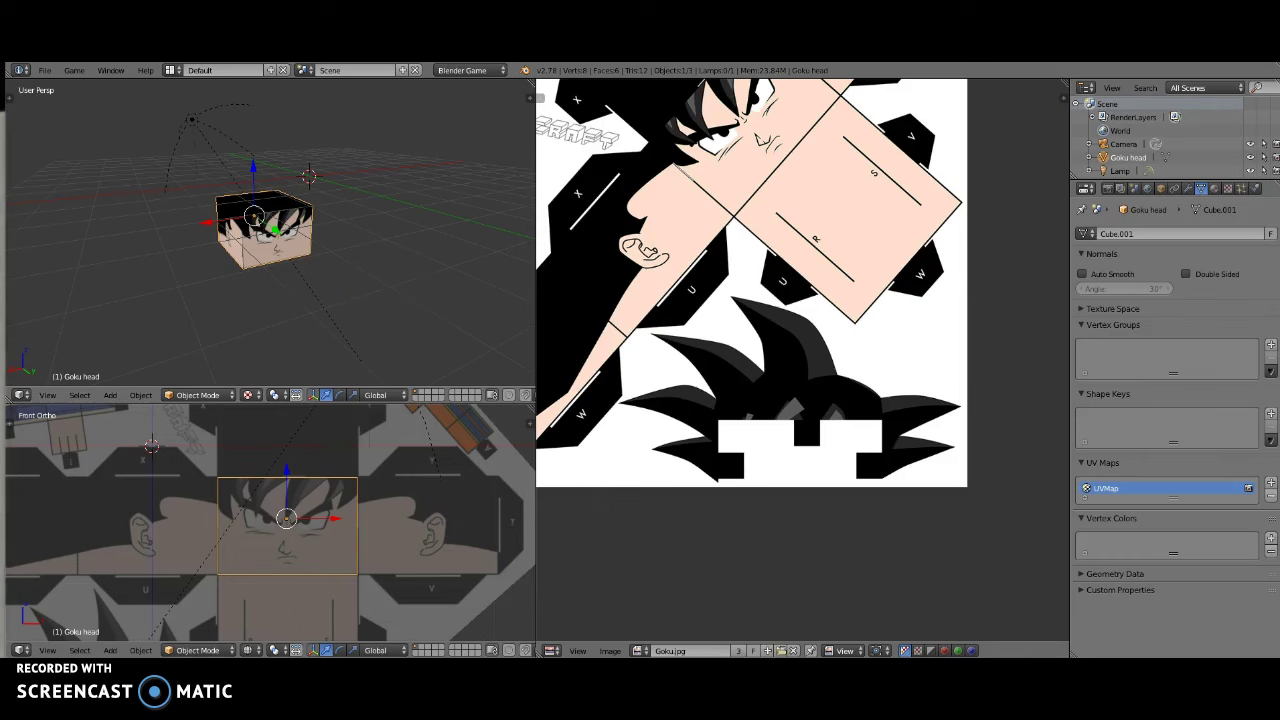